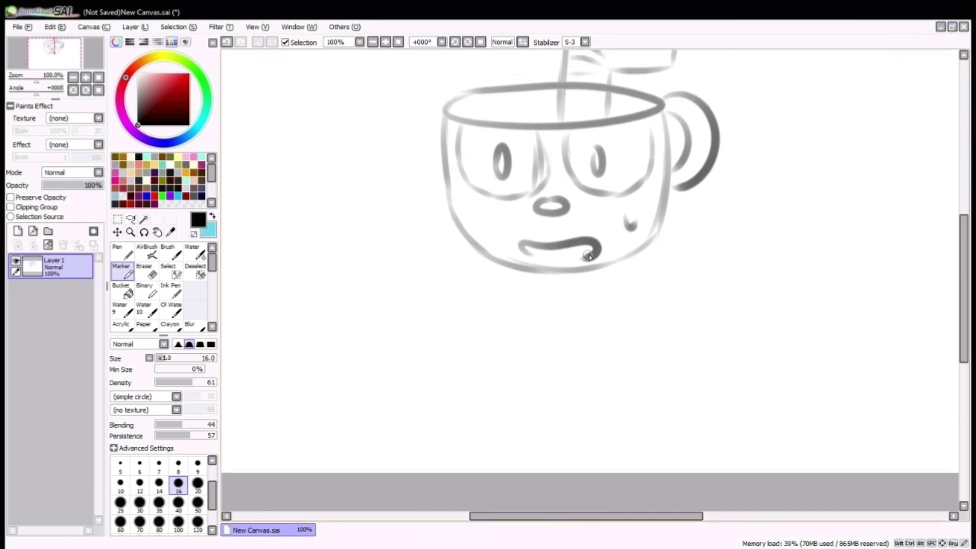
Sketch round cheeks on the cup character's face, and narrow the whole sketch and shift it slightly to the right.
{"action": "left_click_drag", "start_coordinate": [455, 189], "coordinate": [507, 237]}
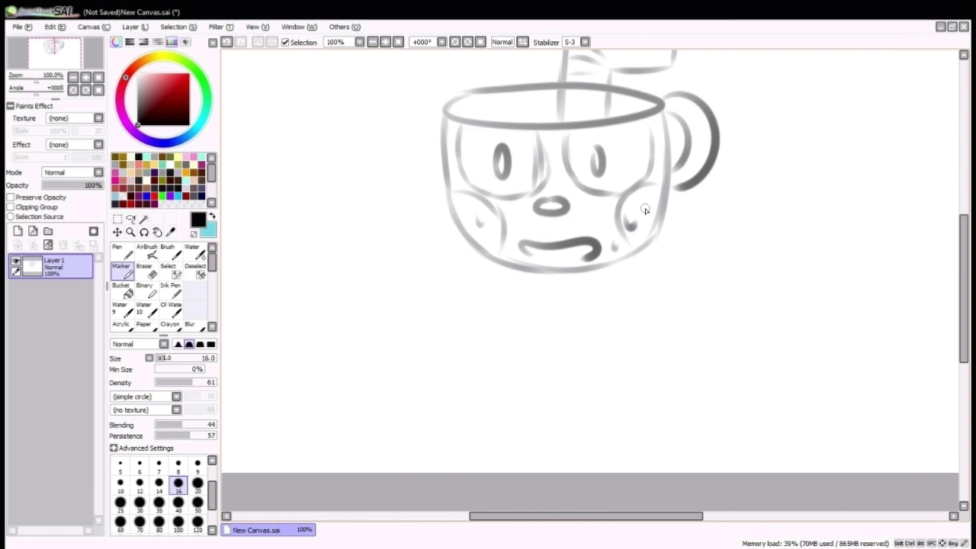
{"action": "scroll", "coordinate": [592, 272], "scroll_direction": "down", "scroll_amount": 1}
{"action": "key", "text": "ctrl+t"}
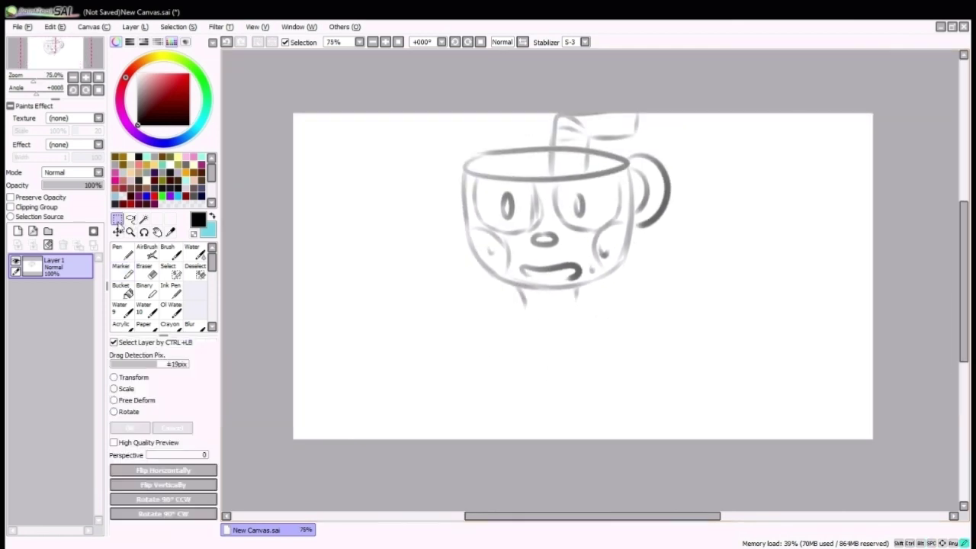
{"action": "left_click_drag", "start_coordinate": [621, 239], "coordinate": [646, 239]}
{"action": "key", "text": "Return"}
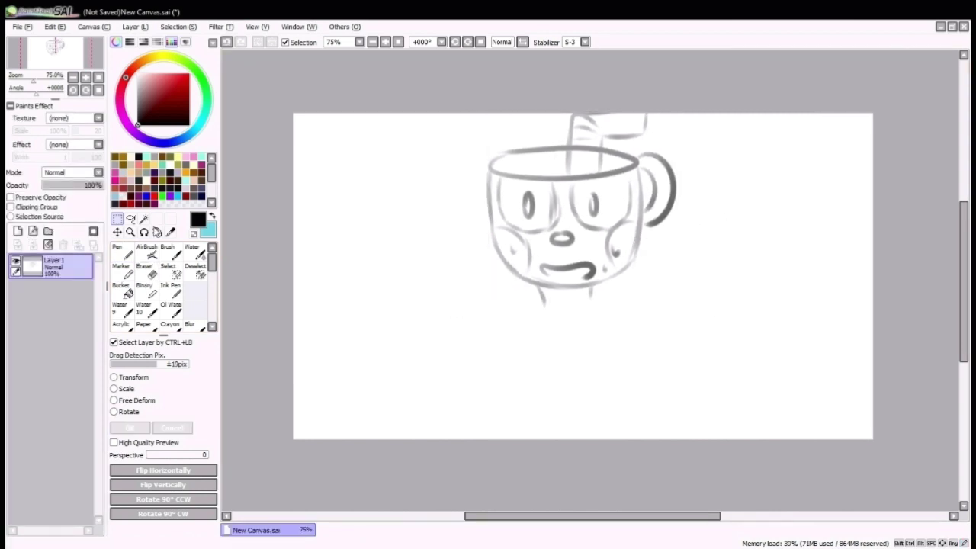
Sketch the cup character's shoulders, arms, torso sides and curved belly line with the Marker.
{"action": "left_click", "coordinate": [121, 271]}
{"action": "scroll", "coordinate": [547, 174], "scroll_direction": "up", "scroll_amount": 1}
{"action": "scroll", "coordinate": [545, 320], "scroll_direction": "down", "scroll_amount": 1}
{"action": "left_click_drag", "start_coordinate": [427, 267], "coordinate": [525, 250]}
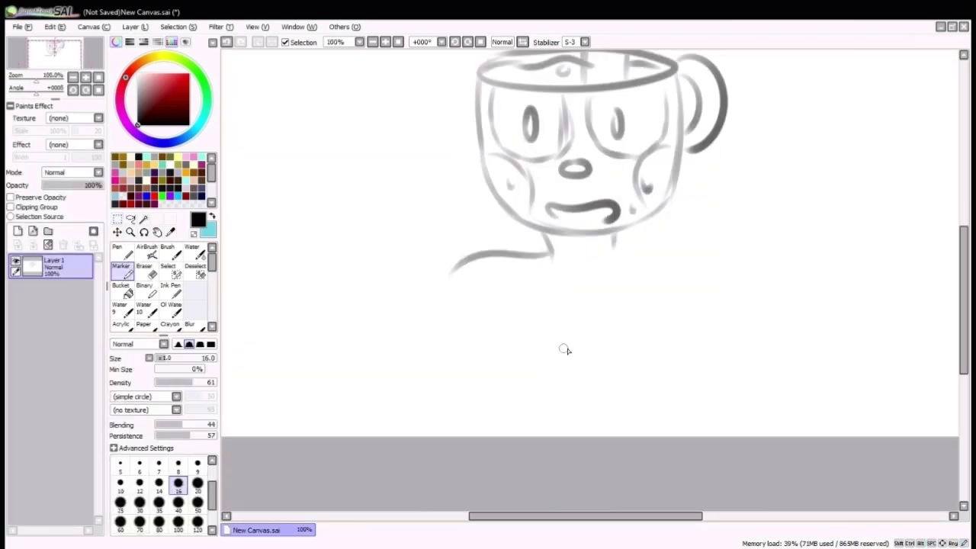
{"action": "left_click_drag", "start_coordinate": [481, 282], "coordinate": [475, 429]}
{"action": "left_click_drag", "start_coordinate": [632, 278], "coordinate": [647, 428]}
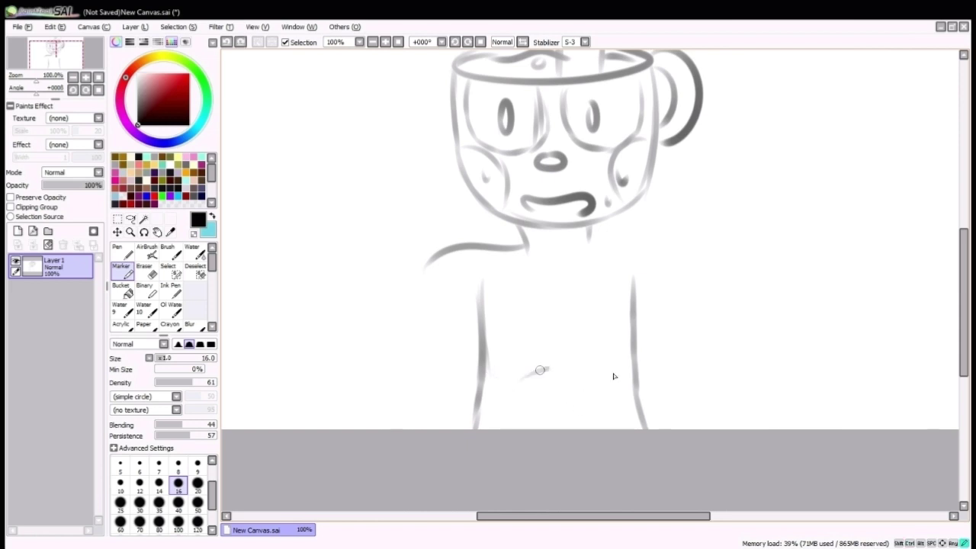
{"action": "left_click_drag", "start_coordinate": [437, 257], "coordinate": [434, 429]}
{"action": "left_click_drag", "start_coordinate": [630, 238], "coordinate": [693, 451]}
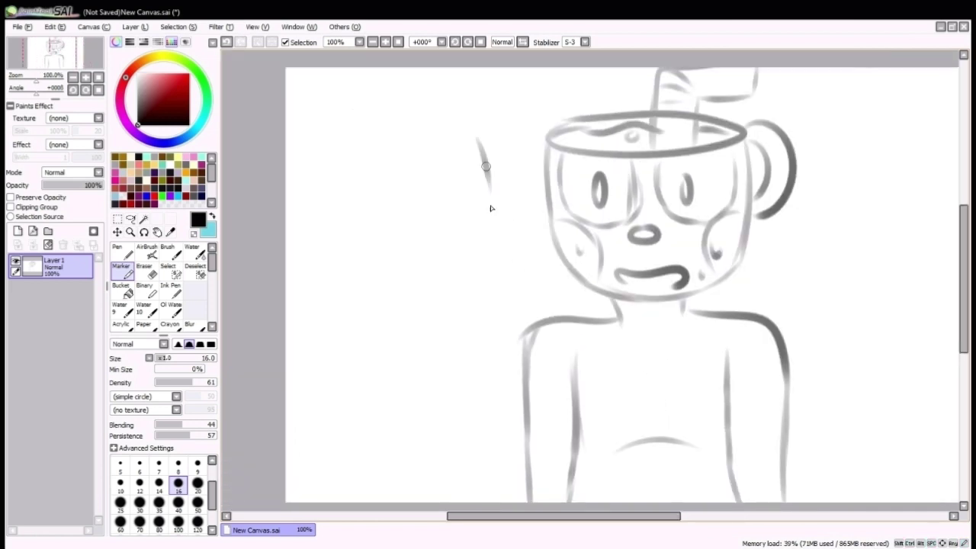
Sketch a skull-faced character's rounded head, wide mouth with teeth and nose to the left of the cup character.
{"action": "left_click_drag", "start_coordinate": [475, 305], "coordinate": [397, 329]}
{"action": "scroll", "coordinate": [396, 330], "scroll_direction": "up", "scroll_amount": 2}
{"action": "mouse_move", "coordinate": [632, 138]}
{"action": "left_mouse_down"}
{"action": "mouse_move", "coordinate": [388, 196]}
{"action": "mouse_move", "coordinate": [388, 282]}
{"action": "mouse_move", "coordinate": [526, 424]}
{"action": "left_mouse_up"}
{"action": "left_click_drag", "start_coordinate": [412, 294], "coordinate": [416, 205]}
{"action": "mouse_move", "coordinate": [570, 321]}
{"action": "left_mouse_down"}
{"action": "mouse_move", "coordinate": [571, 338]}
{"action": "mouse_move", "coordinate": [588, 339]}
{"action": "left_mouse_up"}
{"action": "mouse_move", "coordinate": [621, 376]}
{"action": "left_mouse_down"}
{"action": "mouse_move", "coordinate": [496, 375]}
{"action": "mouse_move", "coordinate": [505, 410]}
{"action": "mouse_move", "coordinate": [629, 375]}
{"action": "left_mouse_up"}
{"action": "key", "text": "ctrl+z"}
{"action": "left_click_drag", "start_coordinate": [538, 373], "coordinate": [543, 412]}
{"action": "key", "text": "ctrl+z"}
Sketch the skull character's slanted eyebrows and its round eye socket with a small pupil.
{"action": "mouse_move", "coordinate": [485, 242]}
{"action": "left_mouse_down"}
{"action": "mouse_move", "coordinate": [557, 219]}
{"action": "mouse_move", "coordinate": [492, 224]}
{"action": "left_mouse_up"}
{"action": "left_click_drag", "start_coordinate": [602, 206], "coordinate": [632, 215]}
{"action": "left_click_drag", "start_coordinate": [480, 310], "coordinate": [551, 313]}
{"action": "left_click_drag", "start_coordinate": [477, 268], "coordinate": [543, 241]}
{"action": "left_click_drag", "start_coordinate": [507, 261], "coordinate": [511, 288]}
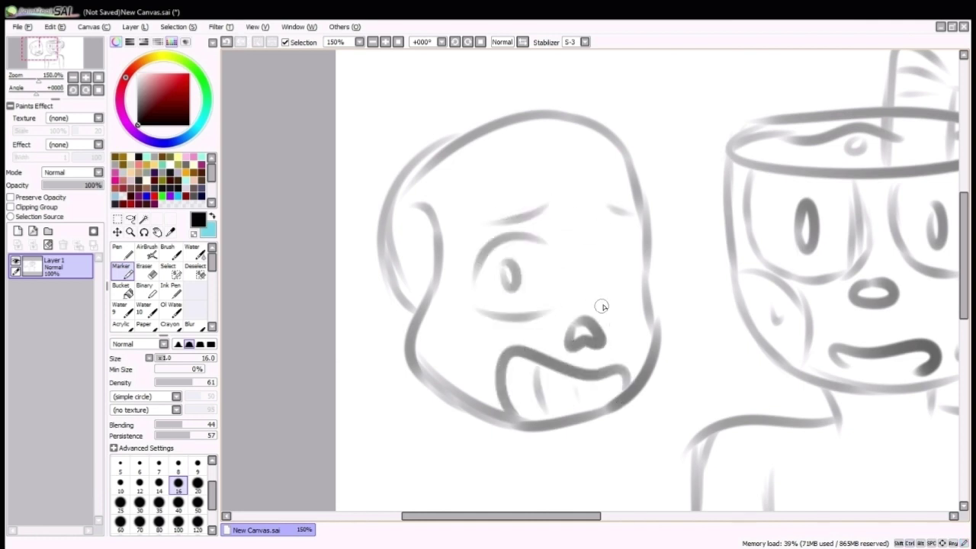
Sketch the thick hood and collar around the skull character's neck.
{"action": "left_click_drag", "start_coordinate": [633, 309], "coordinate": [610, 54]}
{"action": "left_click_drag", "start_coordinate": [382, 165], "coordinate": [328, 266]}
{"action": "left_click_drag", "start_coordinate": [550, 207], "coordinate": [479, 326]}
{"action": "left_click_drag", "start_coordinate": [367, 259], "coordinate": [536, 326]}
{"action": "left_click_drag", "start_coordinate": [555, 185], "coordinate": [616, 272]}
{"action": "left_click_drag", "start_coordinate": [636, 222], "coordinate": [650, 300]}
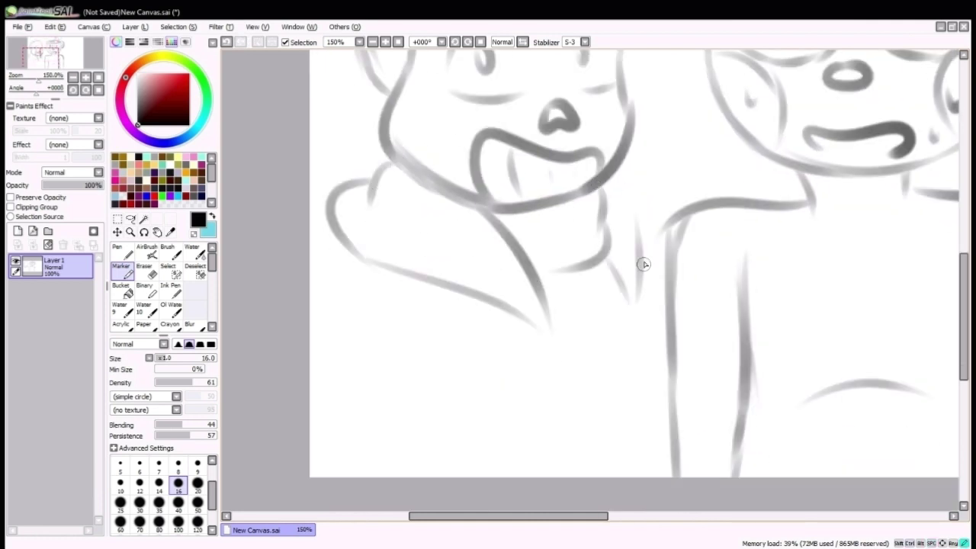
Sketch the skull character's open jacket edges and arm lines down to the canvas edge, plus its far shoulder.
{"action": "scroll", "coordinate": [431, 309], "scroll_direction": "down", "scroll_amount": 2}
{"action": "left_click_drag", "start_coordinate": [523, 337], "coordinate": [526, 418]}
{"action": "left_click_drag", "start_coordinate": [576, 324], "coordinate": [571, 413]}
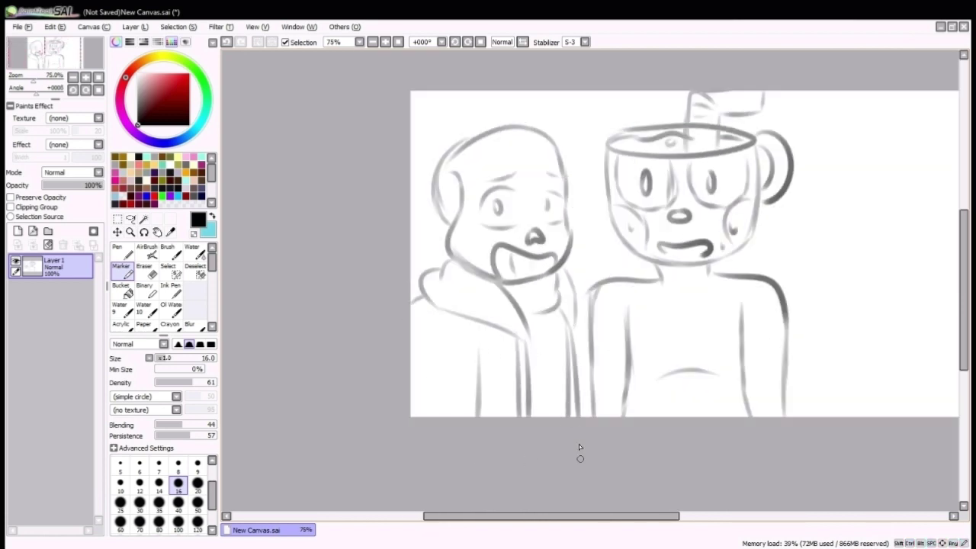
{"action": "left_click_drag", "start_coordinate": [573, 276], "coordinate": [585, 281]}
{"action": "left_click_drag", "start_coordinate": [601, 282], "coordinate": [610, 293]}
{"action": "scroll", "coordinate": [613, 308], "scroll_direction": "right", "scroll_amount": 5}
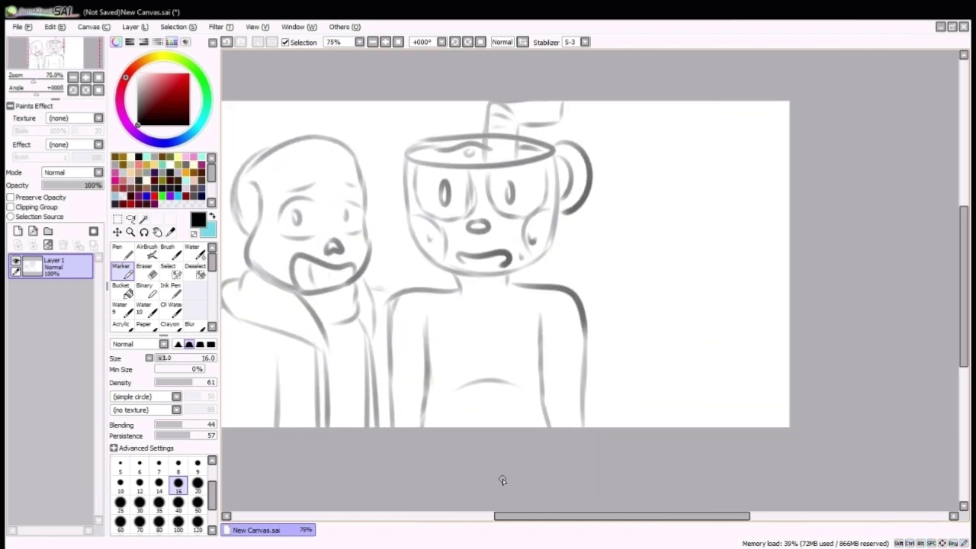
Sketch a third character's round head with two curved horns to the right of the cup character.
{"action": "scroll", "coordinate": [502, 479], "scroll_direction": "up", "scroll_amount": 1}
{"action": "mouse_move", "coordinate": [603, 217]}
{"action": "left_mouse_down"}
{"action": "mouse_move", "coordinate": [648, 364]}
{"action": "mouse_move", "coordinate": [600, 257]}
{"action": "left_mouse_up"}
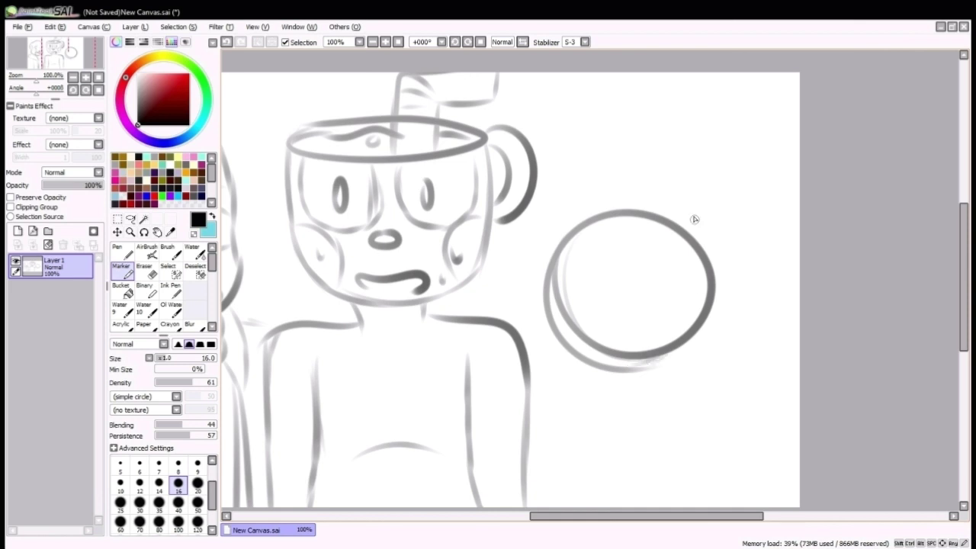
{"action": "mouse_move", "coordinate": [674, 221]}
{"action": "left_mouse_down"}
{"action": "mouse_move", "coordinate": [717, 266]}
{"action": "mouse_move", "coordinate": [591, 370]}
{"action": "left_mouse_up"}
Sketch a large bow tie with a round knot below the horned head, and the shoulders and body around it.
{"action": "scroll", "coordinate": [564, 275], "scroll_direction": "down", "scroll_amount": 3}
{"action": "mouse_move", "coordinate": [558, 259]}
{"action": "left_mouse_down"}
{"action": "mouse_move", "coordinate": [555, 287]}
{"action": "mouse_move", "coordinate": [636, 304]}
{"action": "left_mouse_up"}
{"action": "mouse_move", "coordinate": [547, 269]}
{"action": "left_mouse_down"}
{"action": "mouse_move", "coordinate": [516, 283]}
{"action": "mouse_move", "coordinate": [615, 276]}
{"action": "left_mouse_up"}
{"action": "mouse_move", "coordinate": [551, 294]}
{"action": "left_mouse_down"}
{"action": "mouse_move", "coordinate": [650, 273]}
{"action": "mouse_move", "coordinate": [677, 381]}
{"action": "left_mouse_up"}
{"action": "left_click_drag", "start_coordinate": [488, 255], "coordinate": [507, 381]}
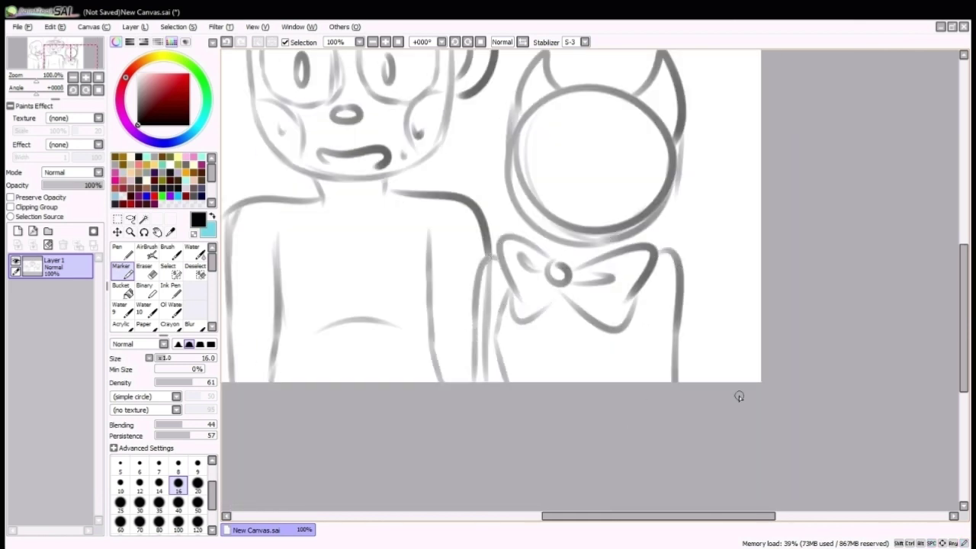
Sketch a spade-tipped tail with short motion marks beside the horned character's body.
{"action": "left_click_drag", "start_coordinate": [725, 284], "coordinate": [726, 381]}
{"action": "mouse_move", "coordinate": [713, 298]}
{"action": "left_mouse_down"}
{"action": "mouse_move", "coordinate": [730, 237]}
{"action": "mouse_move", "coordinate": [717, 297]}
{"action": "left_mouse_up"}
{"action": "left_click_drag", "start_coordinate": [702, 309], "coordinate": [700, 353]}
Sketch the horned character's face with its curved face outline, frowning mouth and large eye.
{"action": "scroll", "coordinate": [717, 284], "scroll_direction": "up", "scroll_amount": 2}
{"action": "left_click_drag", "start_coordinate": [644, 211], "coordinate": [721, 263]}
{"action": "mouse_move", "coordinate": [694, 274]}
{"action": "left_mouse_down"}
{"action": "mouse_move", "coordinate": [628, 298]}
{"action": "mouse_move", "coordinate": [694, 303]}
{"action": "left_mouse_up"}
{"action": "key", "text": "ctrl+z"}
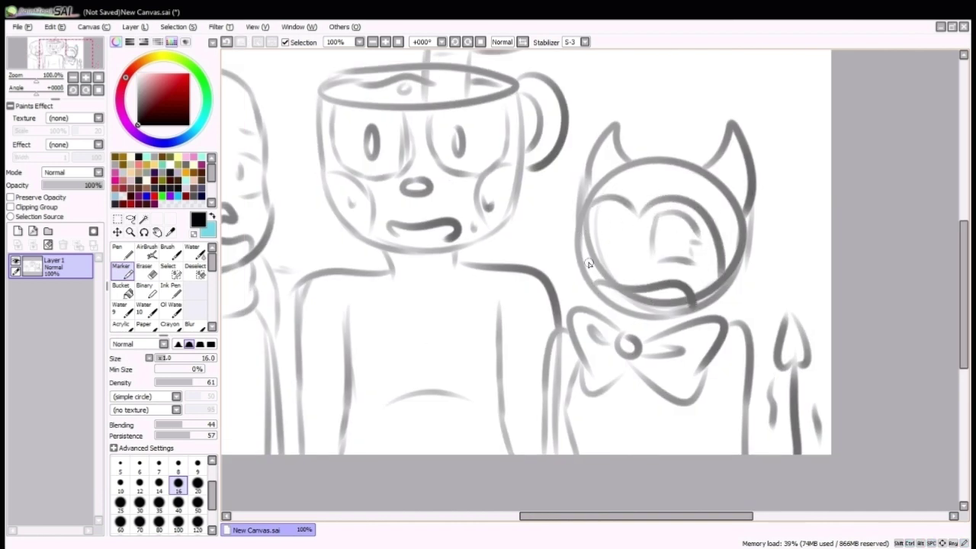
Erase the upper face outline of the horned character and sketch worried eyebrows there with the Marker.
{"action": "left_click", "coordinate": [143, 267]}
{"action": "left_click_drag", "start_coordinate": [705, 202], "coordinate": [584, 199]}
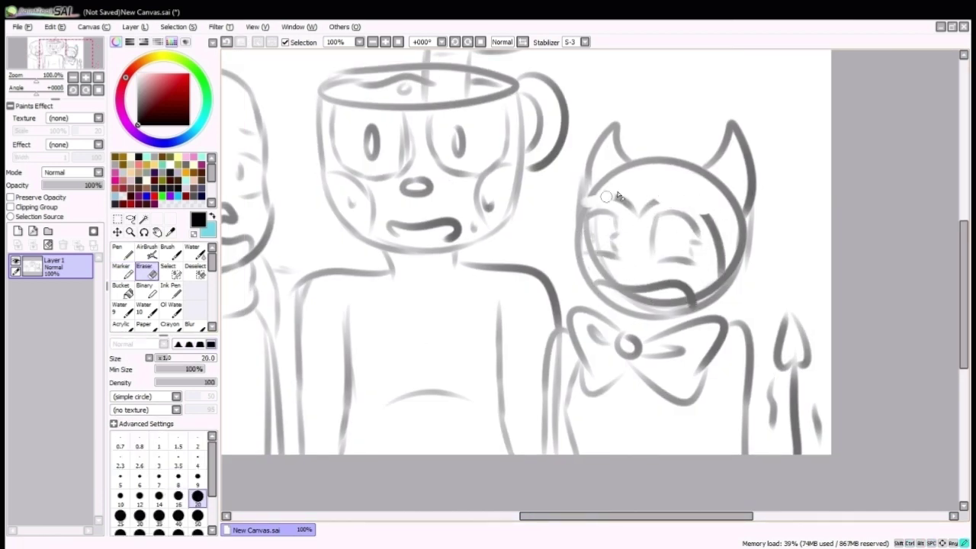
{"action": "left_click", "coordinate": [120, 267]}
{"action": "left_click_drag", "start_coordinate": [717, 212], "coordinate": [569, 203]}
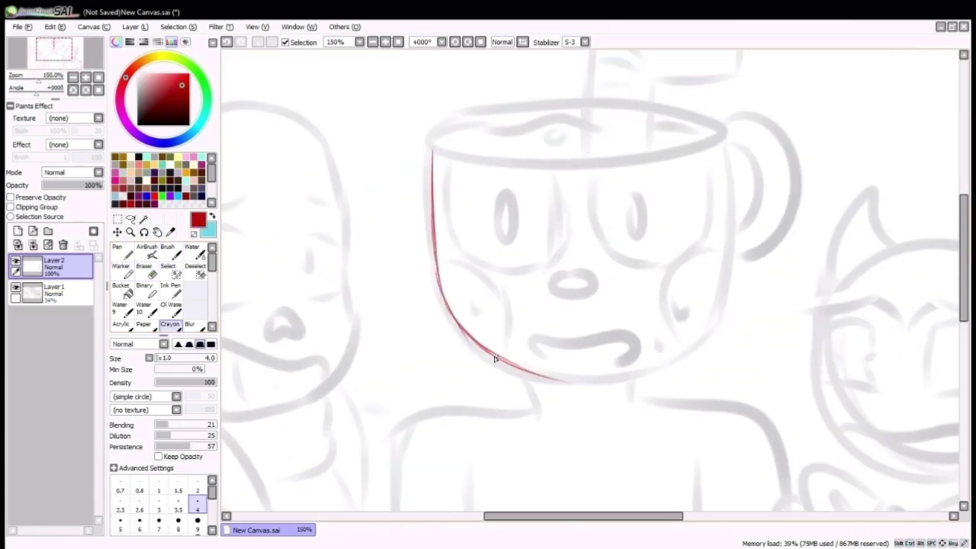
Trace the cup character's outer sides, filled nose and clenched mouth on Layer2 with the red Crayon at size 4.
{"action": "left_click_drag", "start_coordinate": [495, 359], "coordinate": [686, 352]}
{"action": "mouse_move", "coordinate": [718, 134]}
{"action": "left_mouse_down"}
{"action": "mouse_move", "coordinate": [730, 228]}
{"action": "mouse_move", "coordinate": [644, 359]}
{"action": "left_mouse_up"}
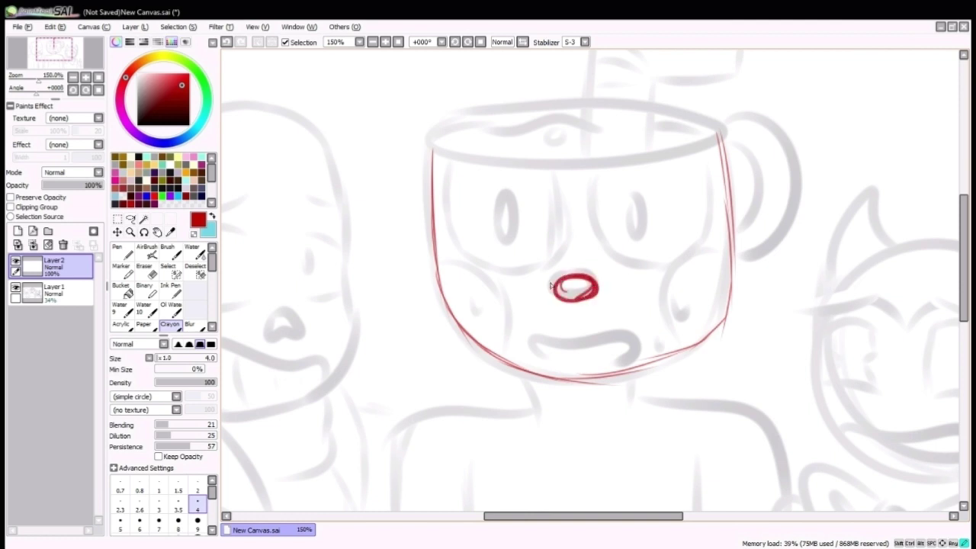
{"action": "left_click_drag", "start_coordinate": [572, 275], "coordinate": [548, 238]}
{"action": "left_click_drag", "start_coordinate": [521, 311], "coordinate": [527, 326]}
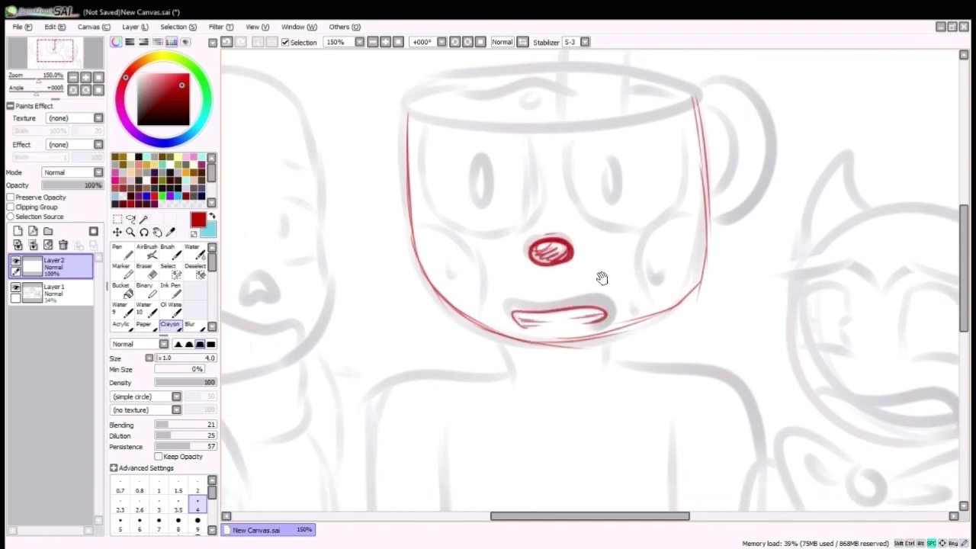
Line the cup's elliptical rim and both large eyes with narrow oval pupils in red.
{"action": "left_click_drag", "start_coordinate": [602, 278], "coordinate": [600, 354]}
{"action": "left_click_drag", "start_coordinate": [414, 203], "coordinate": [690, 183]}
{"action": "mouse_move", "coordinate": [690, 171]}
{"action": "left_mouse_down"}
{"action": "mouse_move", "coordinate": [580, 149]}
{"action": "mouse_move", "coordinate": [409, 197]}
{"action": "left_mouse_up"}
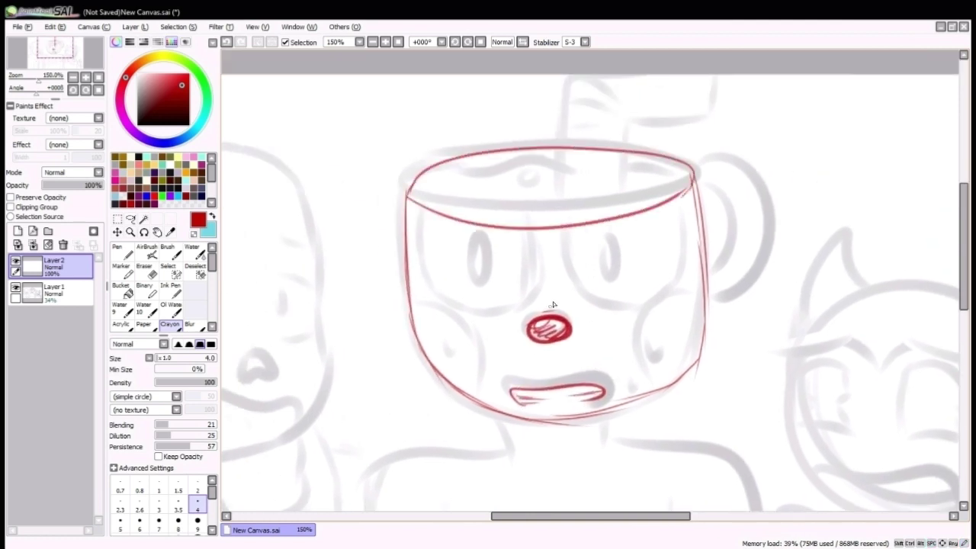
{"action": "left_click_drag", "start_coordinate": [627, 308], "coordinate": [691, 234]}
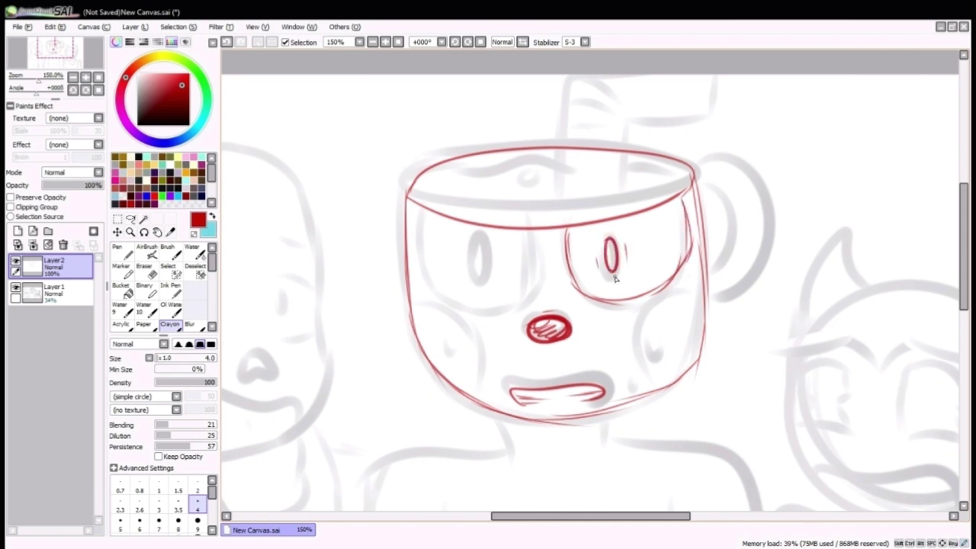
{"action": "mouse_move", "coordinate": [538, 233]}
{"action": "left_mouse_down"}
{"action": "mouse_move", "coordinate": [540, 275]}
{"action": "mouse_move", "coordinate": [436, 289]}
{"action": "left_mouse_up"}
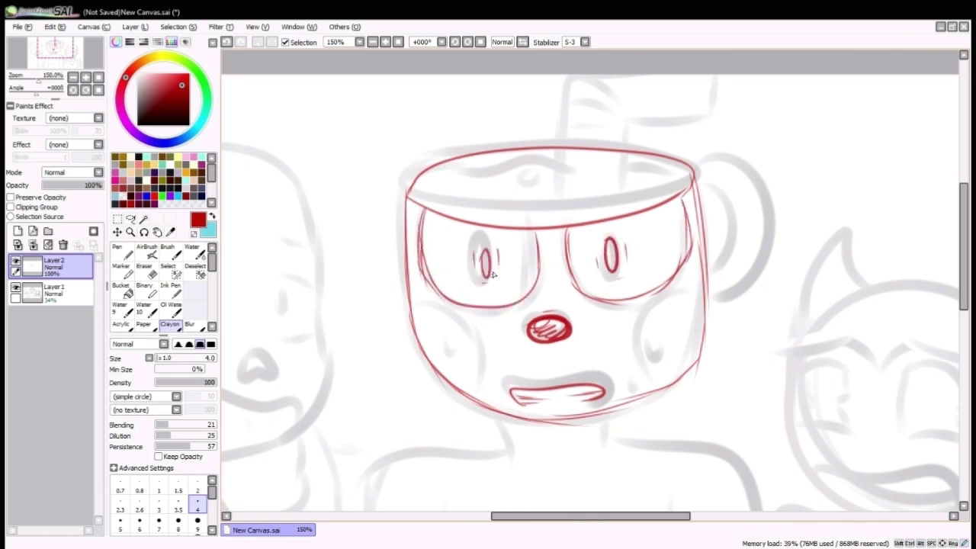
{"action": "left_click_drag", "start_coordinate": [493, 275], "coordinate": [476, 248]}
Line the sweat drops, the striped bent straw, the drink's wavy surface and the cup handle in red.
{"action": "left_click_drag", "start_coordinate": [607, 307], "coordinate": [586, 393]}
{"action": "left_click_drag", "start_coordinate": [528, 286], "coordinate": [525, 179]}
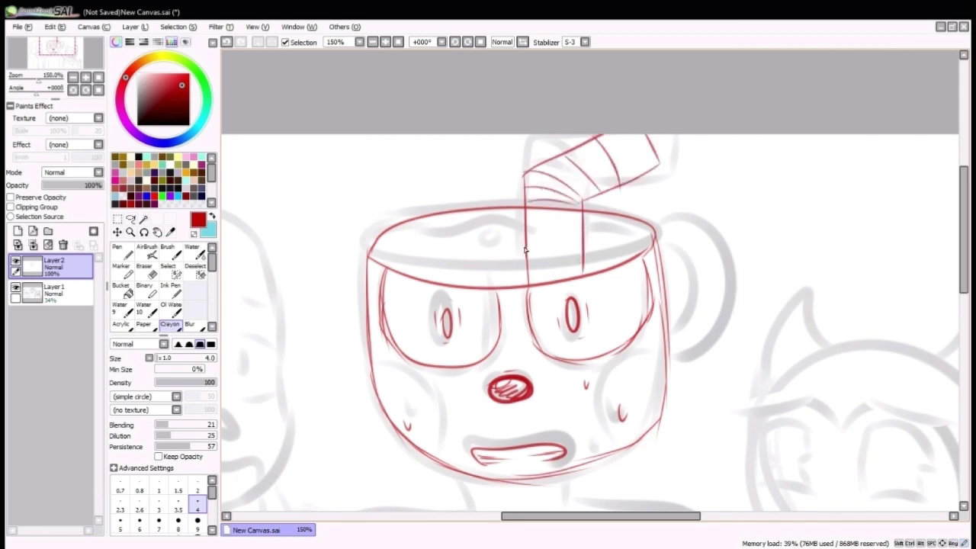
{"action": "left_click_drag", "start_coordinate": [447, 280], "coordinate": [409, 228]}
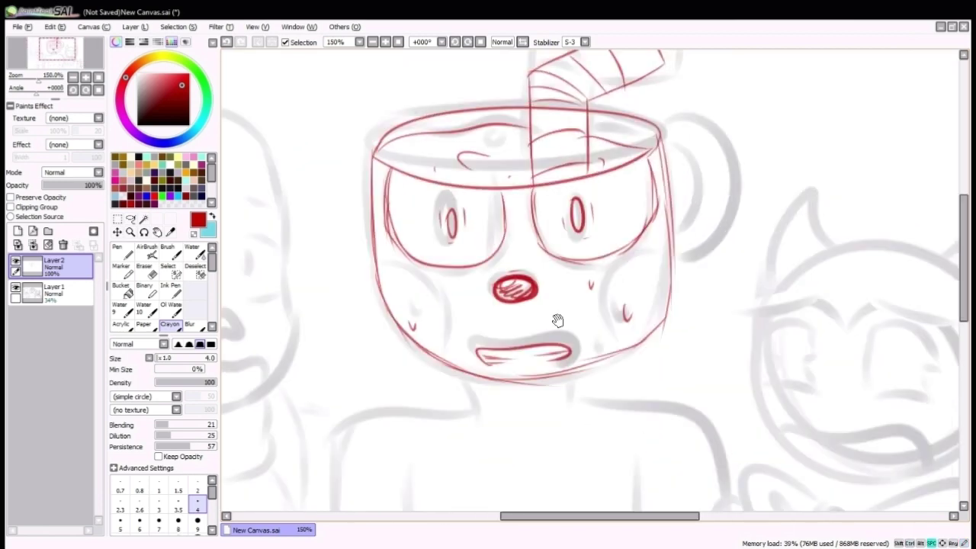
{"action": "mouse_move", "coordinate": [616, 163]}
{"action": "left_mouse_down"}
{"action": "mouse_move", "coordinate": [690, 242]}
{"action": "mouse_move", "coordinate": [631, 316]}
{"action": "left_mouse_up"}
Line both sides of the cup character's neck and torso and the curved belly line in red.
{"action": "left_click_drag", "start_coordinate": [427, 412], "coordinate": [513, 187]}
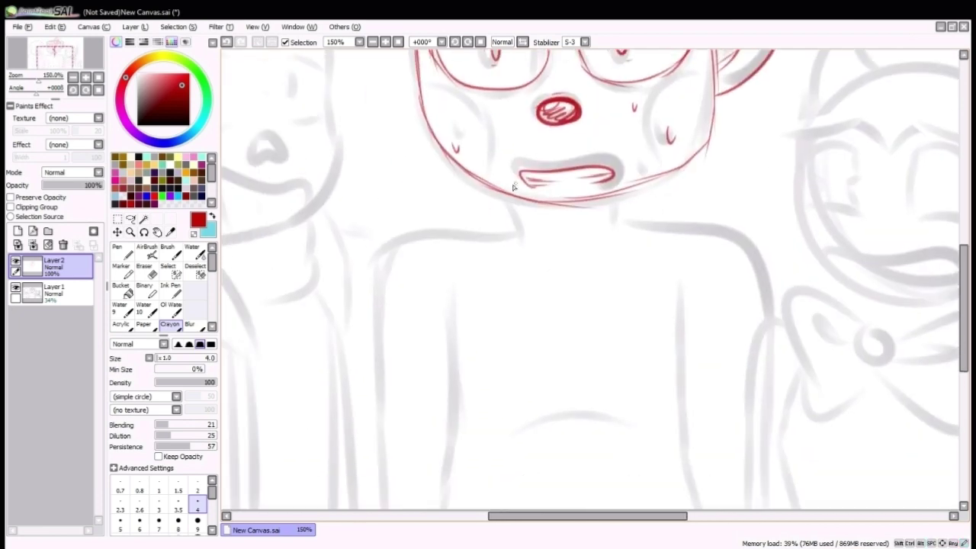
{"action": "left_click_drag", "start_coordinate": [647, 232], "coordinate": [668, 155]}
{"action": "left_click_drag", "start_coordinate": [468, 206], "coordinate": [474, 431]}
{"action": "left_click_drag", "start_coordinate": [706, 202], "coordinate": [717, 433]}
{"action": "key", "text": "ctrl+z"}
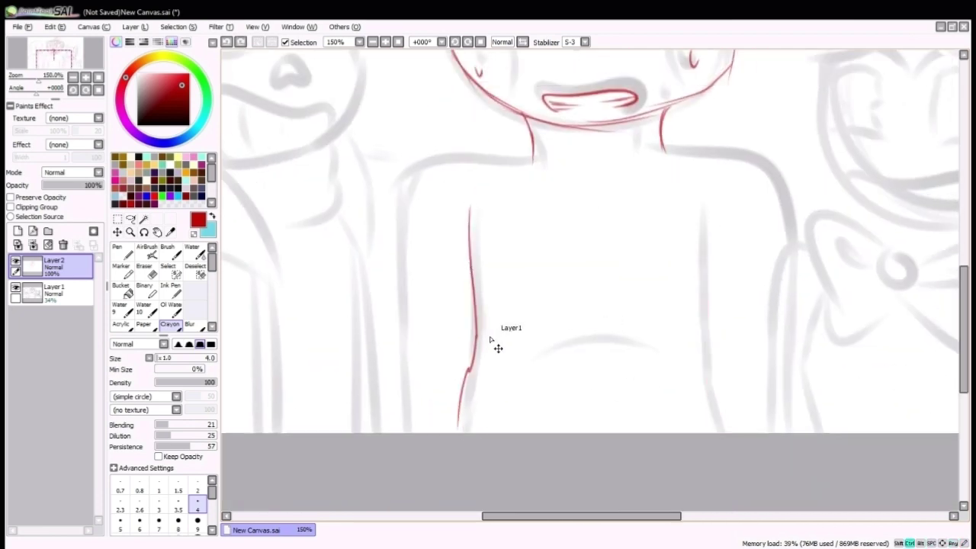
{"action": "left_click_drag", "start_coordinate": [473, 291], "coordinate": [471, 459]}
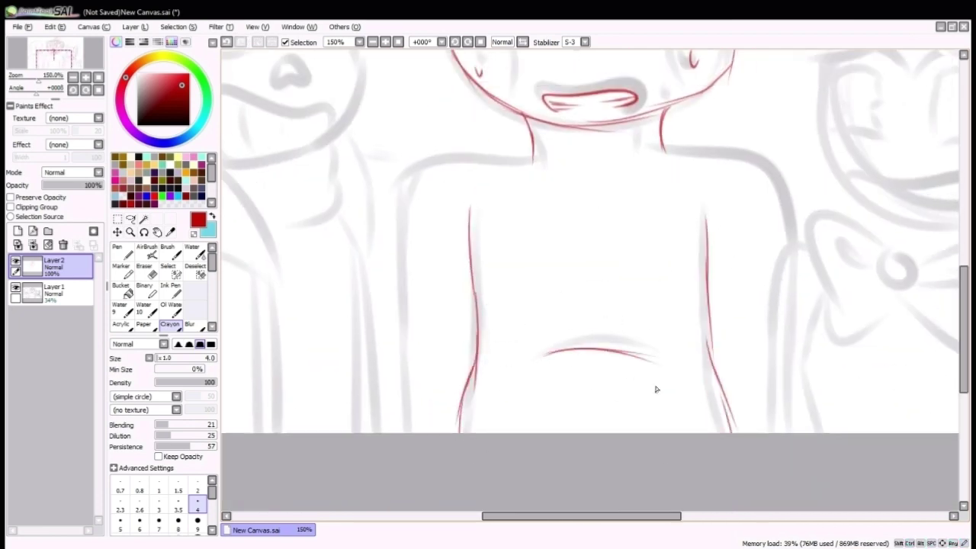
Line the waistband of the cup character's shorts and the shoulder and arm on the skull character's side.
{"action": "left_click_drag", "start_coordinate": [534, 212], "coordinate": [550, 230]}
{"action": "mouse_move", "coordinate": [477, 409]}
{"action": "left_mouse_down"}
{"action": "mouse_move", "coordinate": [560, 425]}
{"action": "mouse_move", "coordinate": [739, 395]}
{"action": "left_mouse_up"}
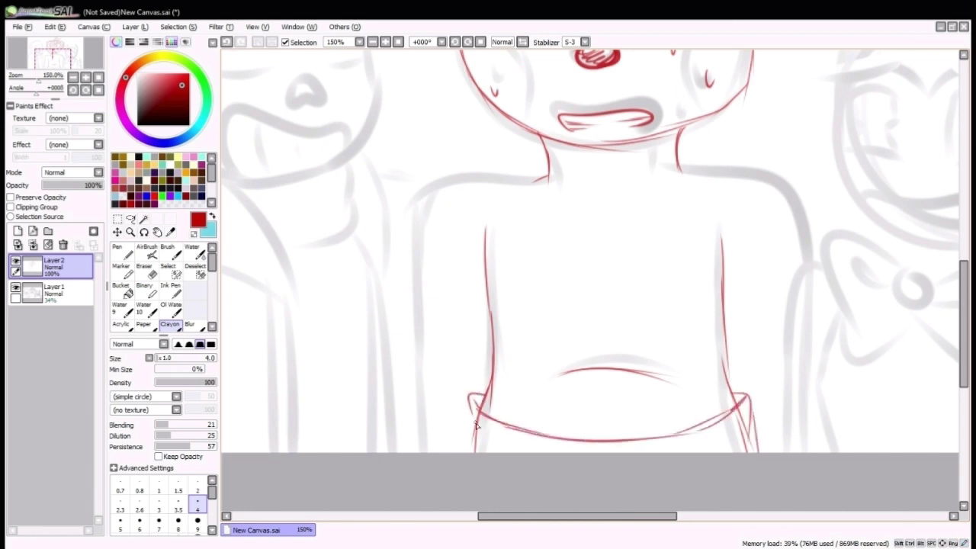
{"action": "left_click_drag", "start_coordinate": [710, 441], "coordinate": [700, 444]}
{"action": "left_click_drag", "start_coordinate": [529, 180], "coordinate": [436, 188]}
{"action": "left_click_drag", "start_coordinate": [448, 185], "coordinate": [405, 385]}
{"action": "mouse_move", "coordinate": [752, 209]}
{"action": "left_mouse_down"}
{"action": "mouse_move", "coordinate": [527, 370]}
{"action": "mouse_move", "coordinate": [531, 307]}
{"action": "left_mouse_up"}
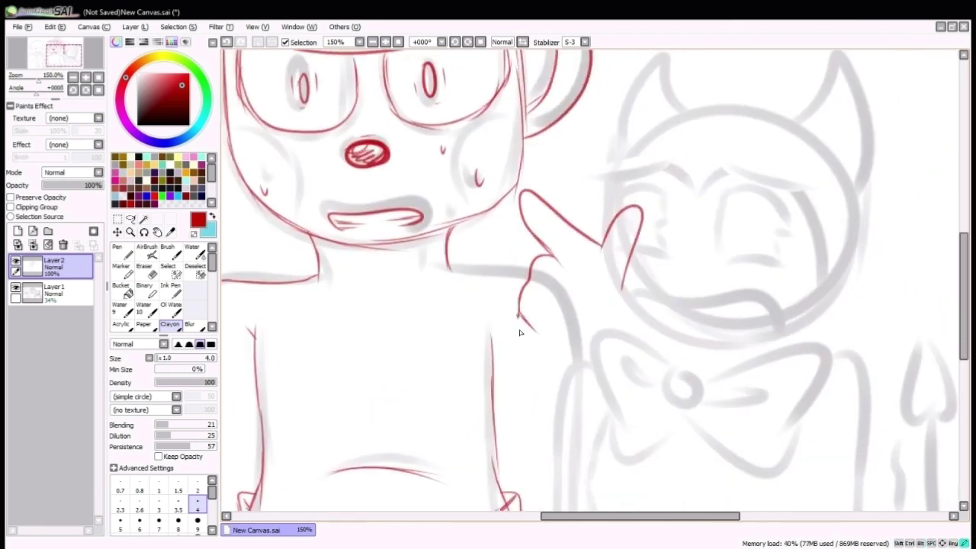
{"action": "left_click_drag", "start_coordinate": [552, 302], "coordinate": [582, 348]}
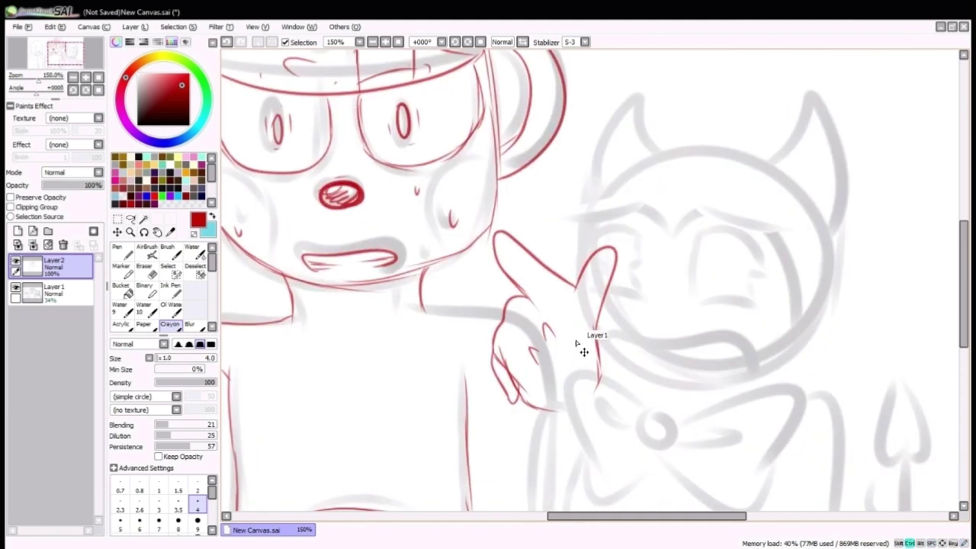
{"action": "key", "text": "ctrl+z"}
{"action": "key", "text": "ctrl+z"}
{"action": "scroll", "coordinate": [547, 312], "scroll_direction": "down", "scroll_amount": 3}
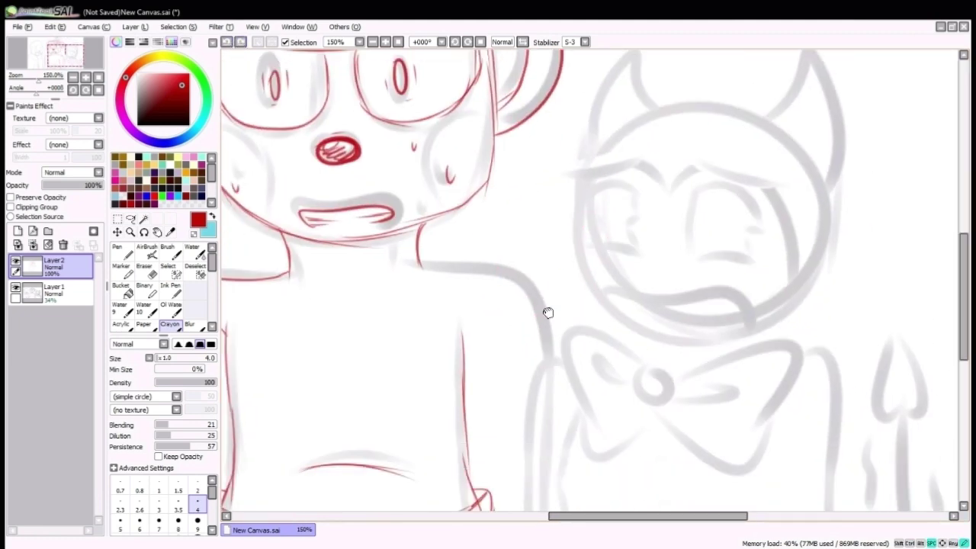
{"action": "key", "text": "ctrl+z"}
{"action": "key", "text": "ctrl+z"}
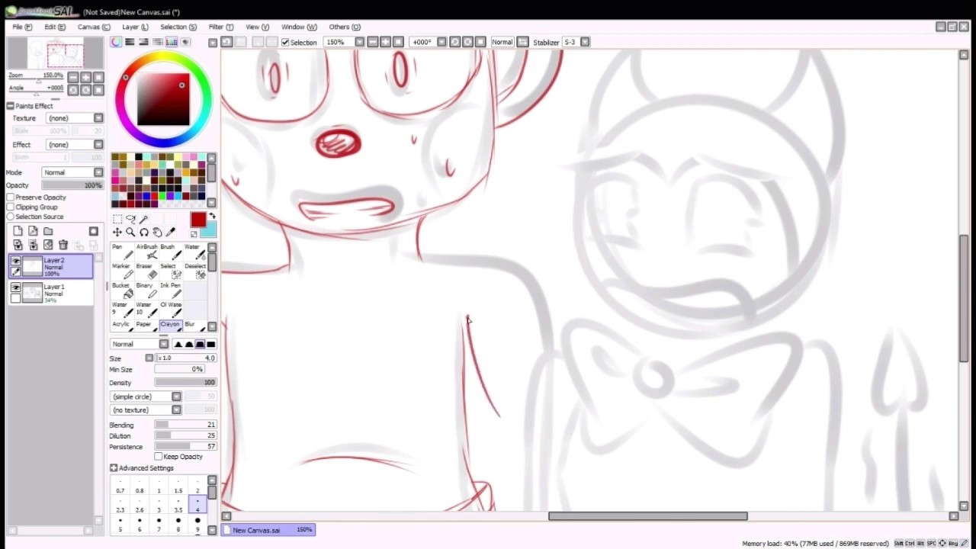
Line the cup character's raised gloved hand with one finger up, the thumb, the cuff and the bent forearm.
{"action": "left_click_drag", "start_coordinate": [533, 281], "coordinate": [596, 285]}
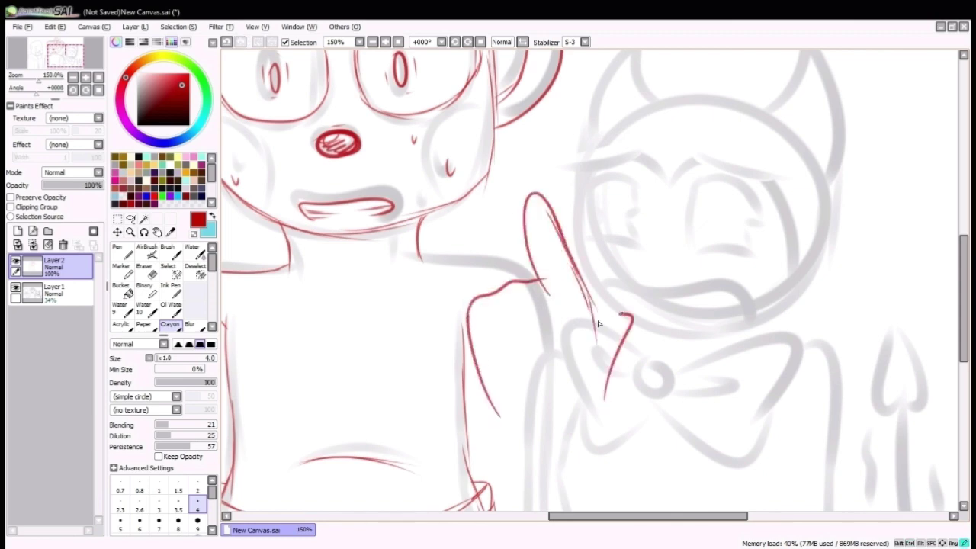
{"action": "key", "text": "ctrl+minus"}
{"action": "key", "text": "ctrl+plus"}
{"action": "left_click_drag", "start_coordinate": [517, 334], "coordinate": [521, 374]}
{"action": "left_click_drag", "start_coordinate": [555, 332], "coordinate": [528, 233]}
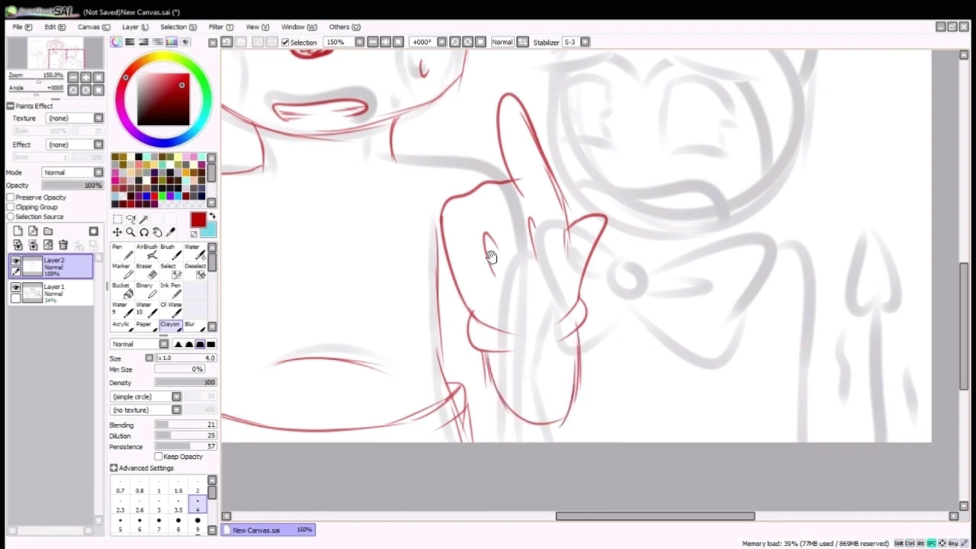
{"action": "left_click_drag", "start_coordinate": [492, 301], "coordinate": [591, 333]}
{"action": "key", "text": "ctrl+minus"}
{"action": "key", "text": "ctrl+plus"}
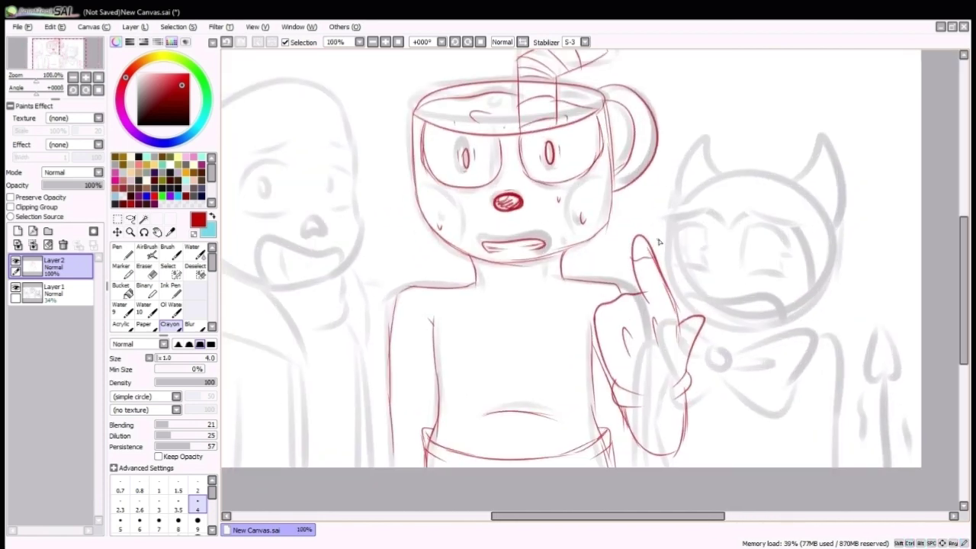
Line the horned character's head outline and both curved horns in red.
{"action": "key", "text": "ctrl+plus"}
{"action": "key", "text": "ctrl+plus"}
{"action": "key", "text": "ctrl+plus"}
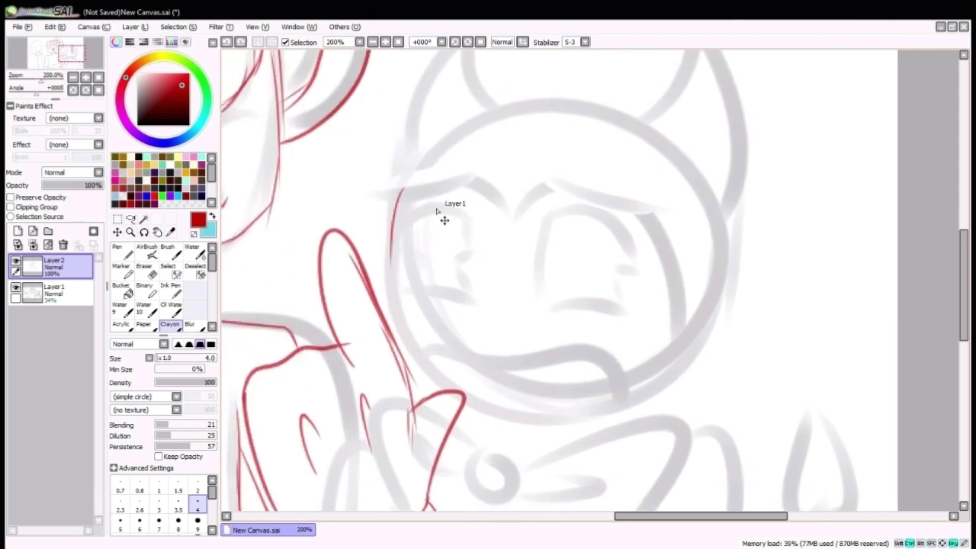
{"action": "left_click_drag", "start_coordinate": [445, 220], "coordinate": [498, 320]}
{"action": "left_click_drag", "start_coordinate": [479, 122], "coordinate": [696, 128]}
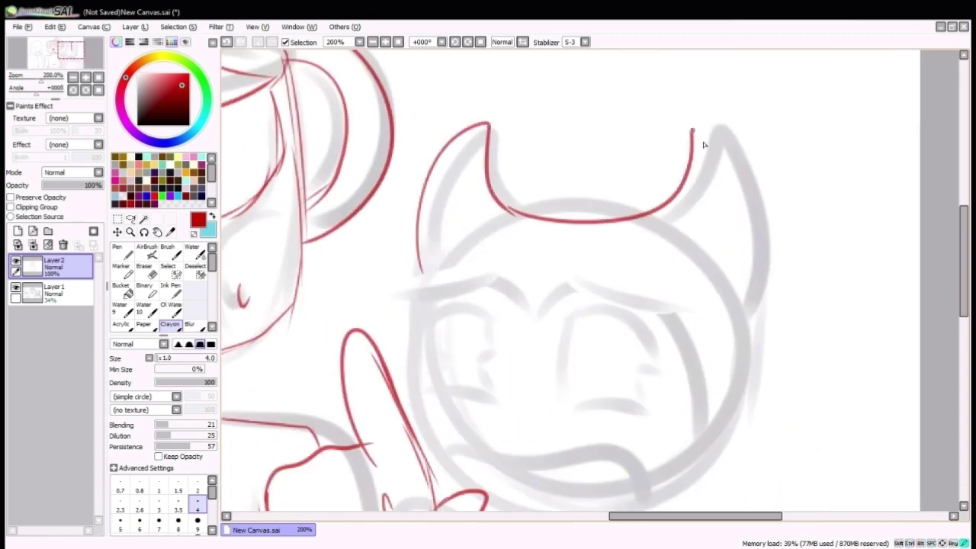
{"action": "left_click_drag", "start_coordinate": [445, 323], "coordinate": [369, 239]}
Line the horned character's wide grin with vertical tooth lines and the short creases above it in red.
{"action": "left_click_drag", "start_coordinate": [635, 395], "coordinate": [605, 388]}
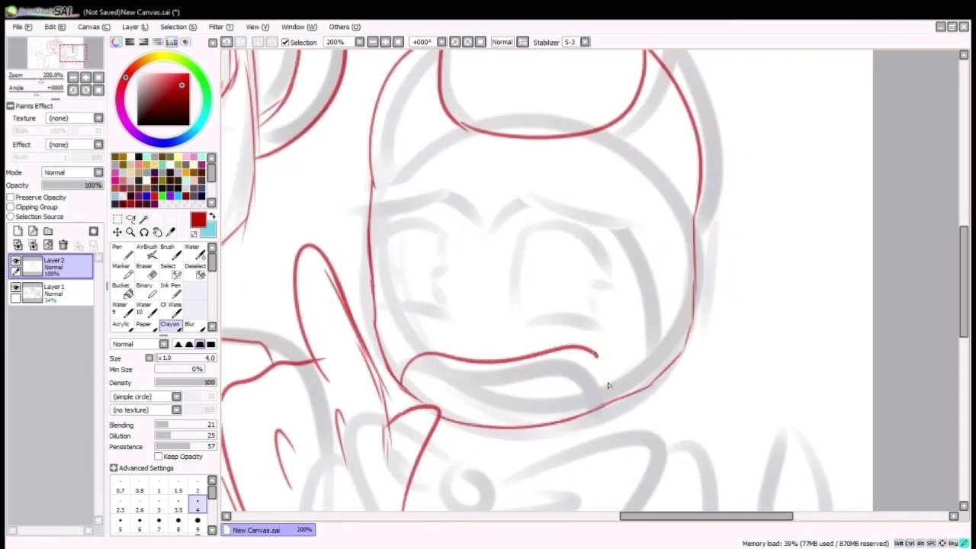
{"action": "key", "text": "ctrl+z"}
{"action": "mouse_move", "coordinate": [408, 358]}
{"action": "left_mouse_down"}
{"action": "mouse_move", "coordinate": [479, 366]}
{"action": "mouse_move", "coordinate": [481, 389]}
{"action": "left_mouse_up"}
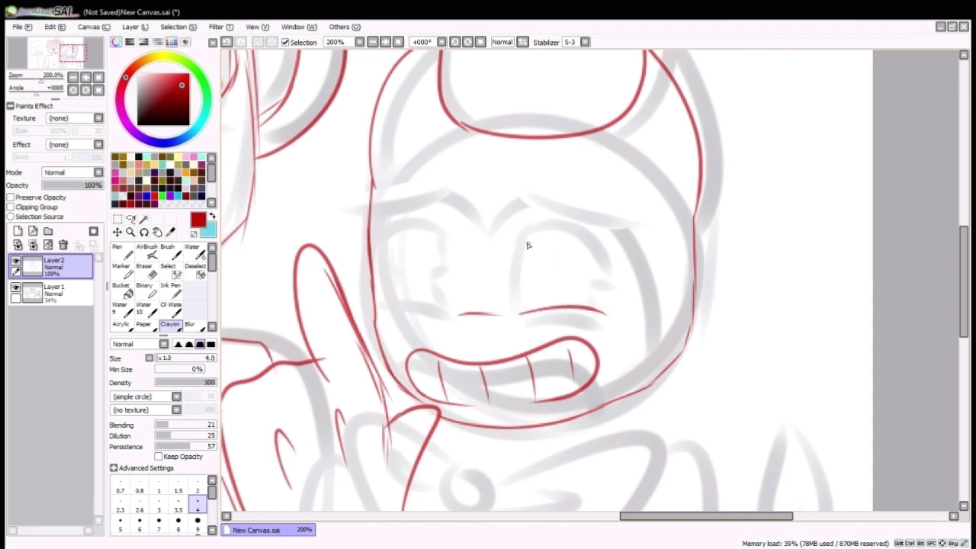
Line the horned character's brows, notched pie-cut eyes and the inner edge of the face in red.
{"action": "left_click_drag", "start_coordinate": [518, 200], "coordinate": [623, 226]}
{"action": "left_click_drag", "start_coordinate": [621, 230], "coordinate": [662, 366]}
{"action": "left_click_drag", "start_coordinate": [519, 312], "coordinate": [610, 261]}
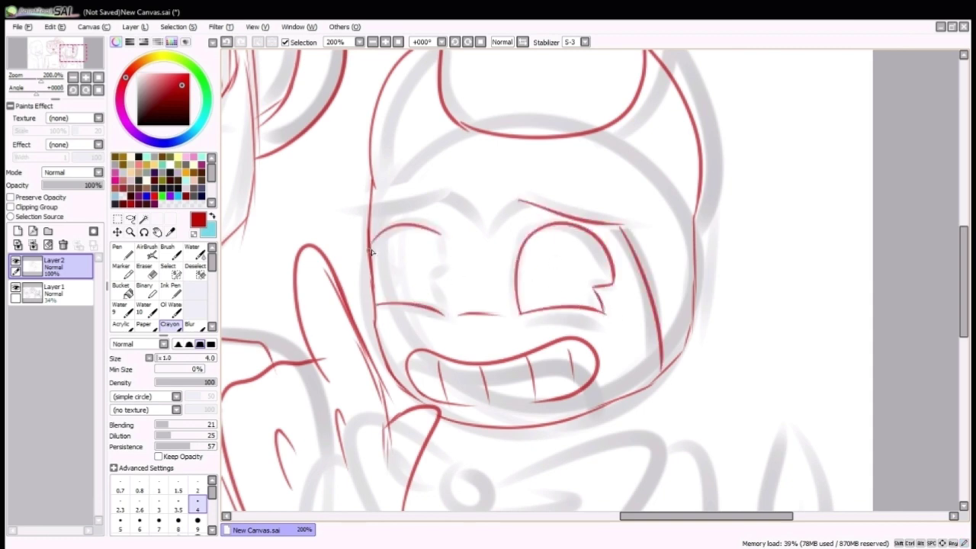
{"action": "scroll", "coordinate": [612, 374], "scroll_direction": "down", "scroll_amount": 1}
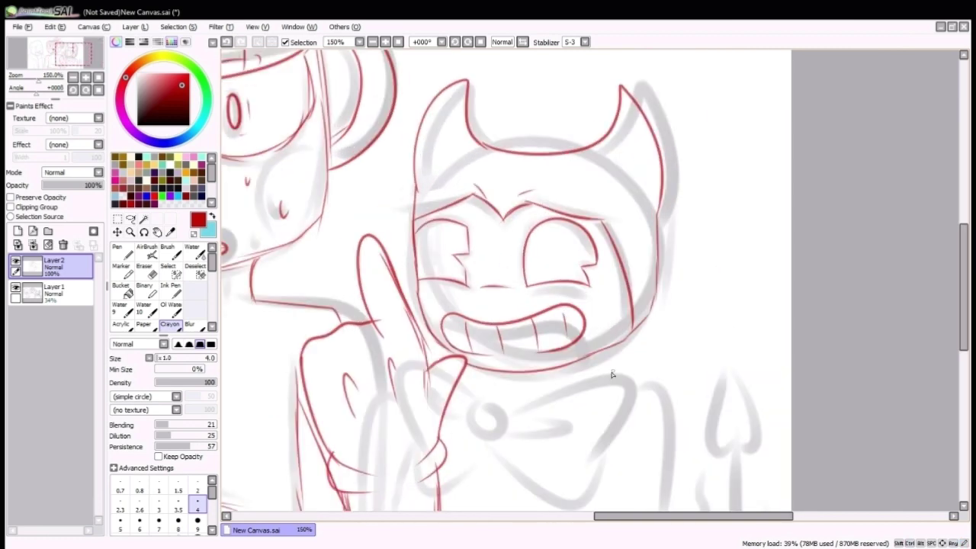
Line the horned character's sweat drops and the bow tie with its round double knot in red.
{"action": "scroll", "coordinate": [438, 308], "scroll_direction": "down", "scroll_amount": 4}
{"action": "mouse_move", "coordinate": [471, 271]}
{"action": "left_mouse_down"}
{"action": "mouse_move", "coordinate": [476, 291]}
{"action": "mouse_move", "coordinate": [494, 292]}
{"action": "left_mouse_up"}
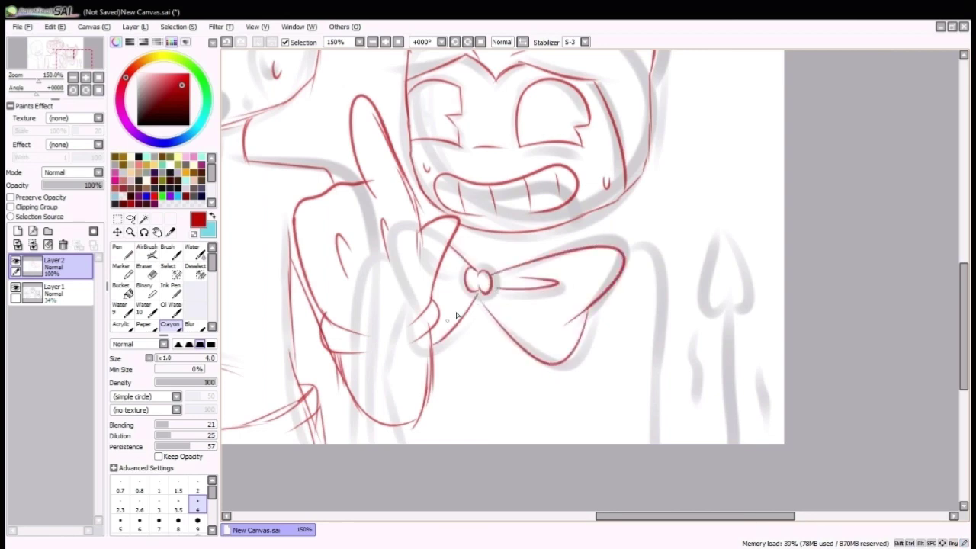
{"action": "scroll", "coordinate": [457, 315], "scroll_direction": "down", "scroll_amount": 3}
{"action": "scroll", "coordinate": [534, 289], "scroll_direction": "up", "scroll_amount": 3}
Line the horned character's shoulder, arm and torso, and the spade-tipped tail with its motion lines.
{"action": "left_click_drag", "start_coordinate": [586, 240], "coordinate": [645, 435]}
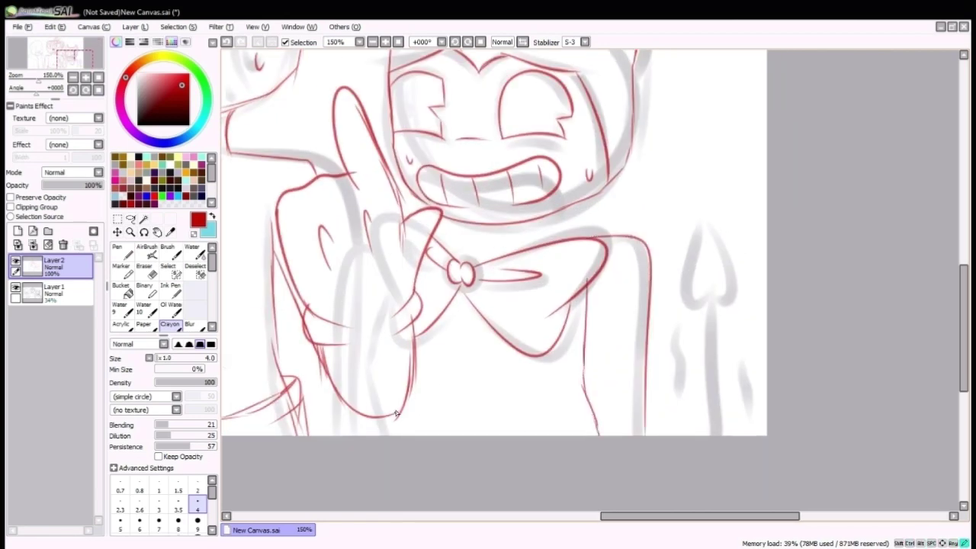
{"action": "left_click_drag", "start_coordinate": [358, 434], "coordinate": [278, 445]}
{"action": "mouse_move", "coordinate": [610, 299]}
{"action": "left_mouse_down"}
{"action": "mouse_move", "coordinate": [582, 445]}
{"action": "mouse_move", "coordinate": [619, 299]}
{"action": "left_mouse_up"}
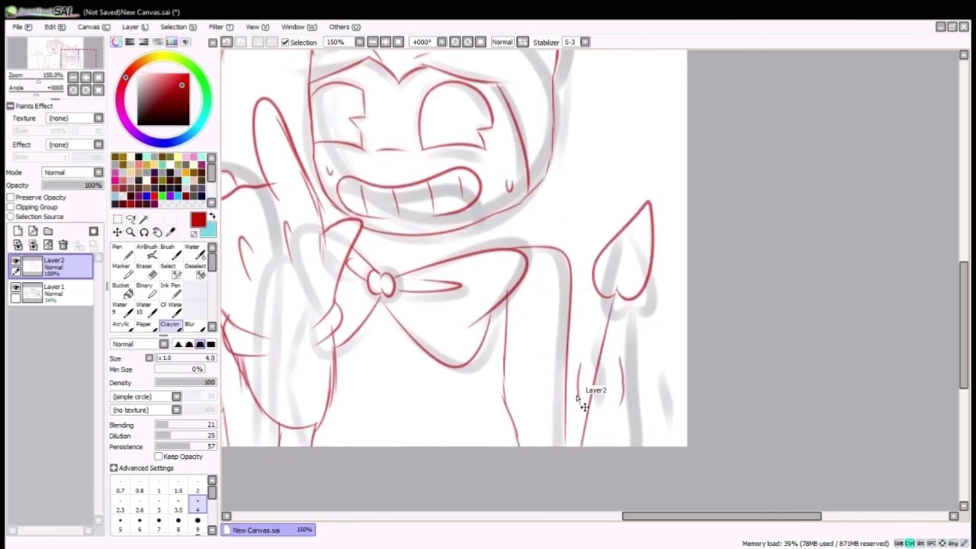
{"action": "scroll", "coordinate": [583, 406], "scroll_direction": "down", "scroll_amount": 3}
{"action": "scroll", "coordinate": [584, 414], "scroll_direction": "up", "scroll_amount": 3}
Line the skull character's head and jaw outline and the hatched hollow at the temple in red.
{"action": "scroll", "coordinate": [549, 146], "scroll_direction": "up", "scroll_amount": 1}
{"action": "mouse_move", "coordinate": [629, 79]}
{"action": "left_mouse_down"}
{"action": "mouse_move", "coordinate": [657, 289]}
{"action": "mouse_move", "coordinate": [557, 469]}
{"action": "left_mouse_up"}
{"action": "mouse_move", "coordinate": [438, 444]}
{"action": "left_mouse_down"}
{"action": "mouse_move", "coordinate": [366, 188]}
{"action": "mouse_move", "coordinate": [375, 172]}
{"action": "left_mouse_up"}
{"action": "left_click_drag", "start_coordinate": [348, 225], "coordinate": [381, 183]}
{"action": "left_click_drag", "start_coordinate": [352, 244], "coordinate": [386, 205]}
{"action": "left_click_drag", "start_coordinate": [427, 228], "coordinate": [405, 299]}
Line the skull character's eyes with small pupils, the brows, nose, sweat drop and open toothed grin.
{"action": "mouse_move", "coordinate": [610, 156]}
{"action": "left_mouse_down"}
{"action": "mouse_move", "coordinate": [313, 400]}
{"action": "mouse_move", "coordinate": [399, 135]}
{"action": "mouse_move", "coordinate": [287, 333]}
{"action": "mouse_move", "coordinate": [342, 405]}
{"action": "left_mouse_up"}
{"action": "key", "text": "ctrl+z"}
{"action": "left_click_drag", "start_coordinate": [514, 390], "coordinate": [469, 275]}
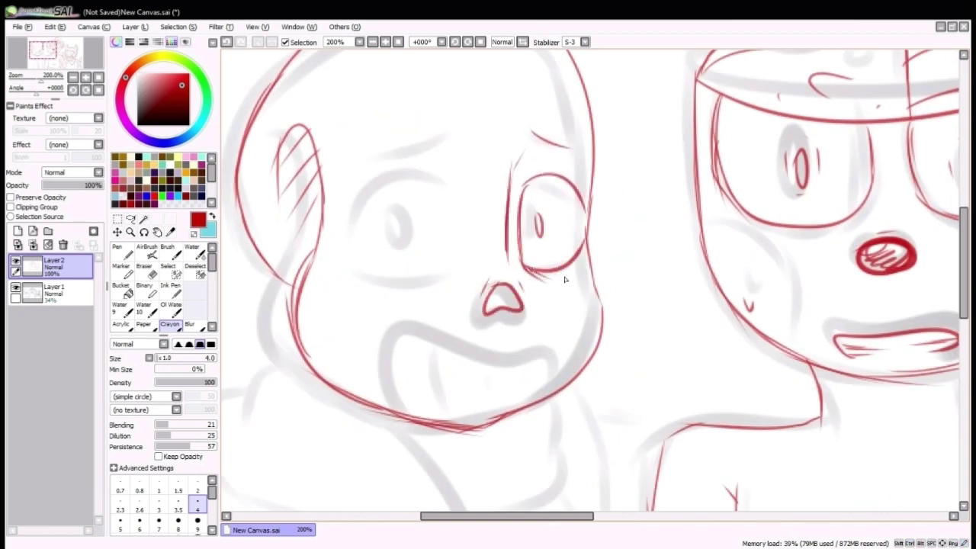
{"action": "left_click_drag", "start_coordinate": [358, 264], "coordinate": [463, 252]}
{"action": "left_click_drag", "start_coordinate": [465, 182], "coordinate": [371, 239]}
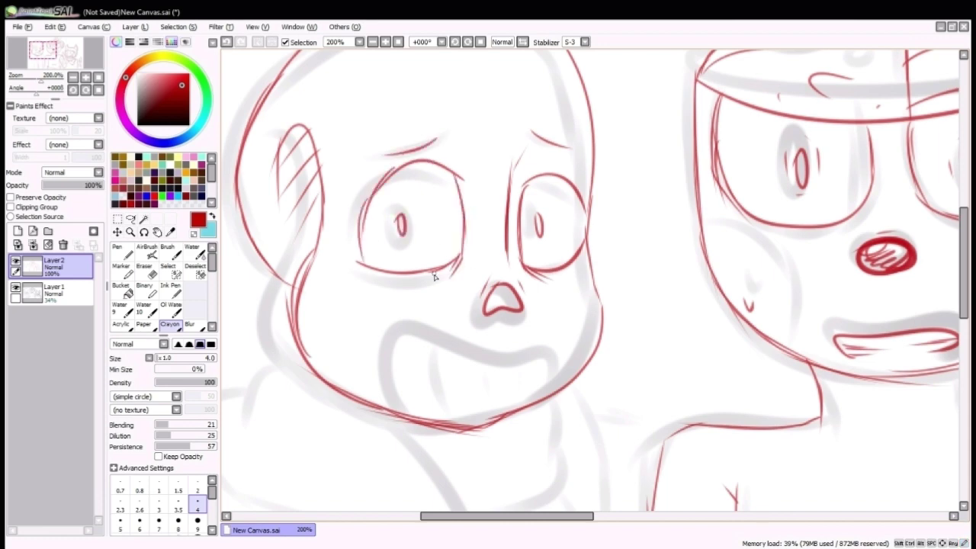
{"action": "left_click_drag", "start_coordinate": [487, 359], "coordinate": [473, 404]}
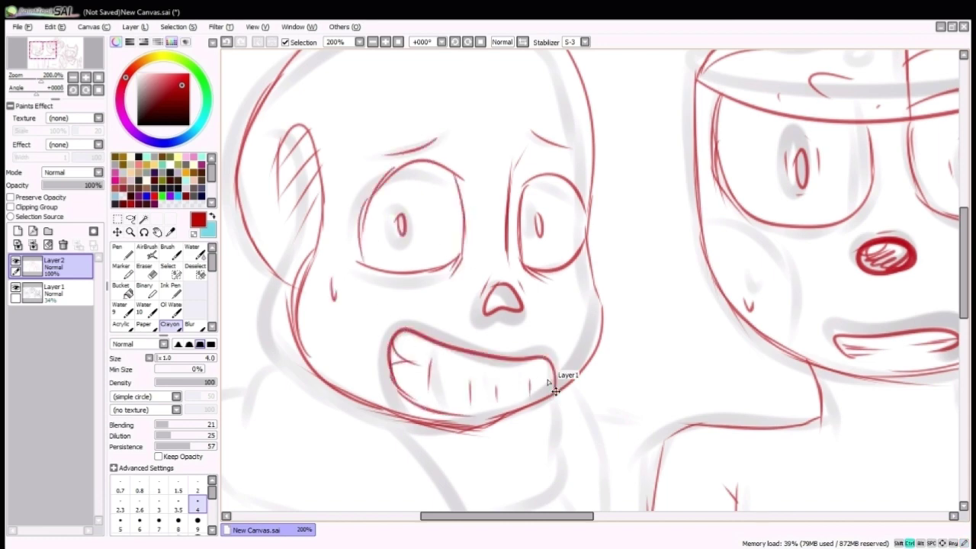
Line the skull character's hood, ribbed turtleneck collar and the open edges of the jacket in red.
{"action": "scroll", "coordinate": [555, 390], "scroll_direction": "down", "scroll_amount": 3}
{"action": "scroll", "coordinate": [347, 155], "scroll_direction": "up", "scroll_amount": 2}
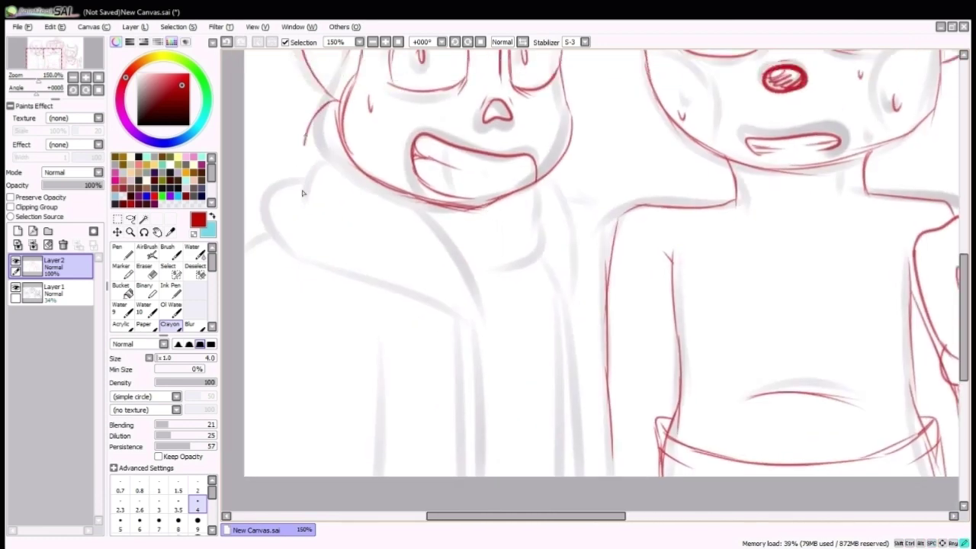
{"action": "left_click_drag", "start_coordinate": [363, 289], "coordinate": [424, 329]}
{"action": "left_click_drag", "start_coordinate": [554, 230], "coordinate": [515, 228]}
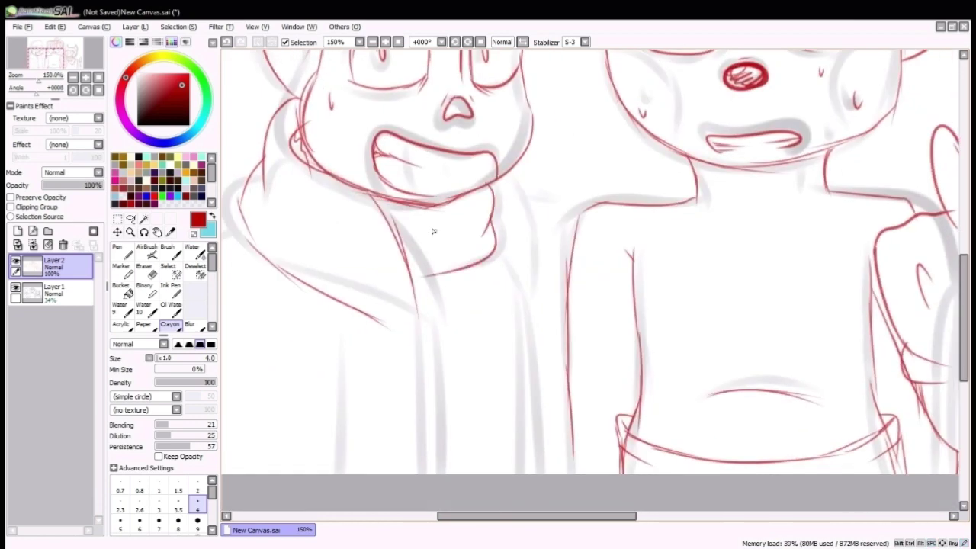
{"action": "left_click_drag", "start_coordinate": [427, 418], "coordinate": [434, 405]}
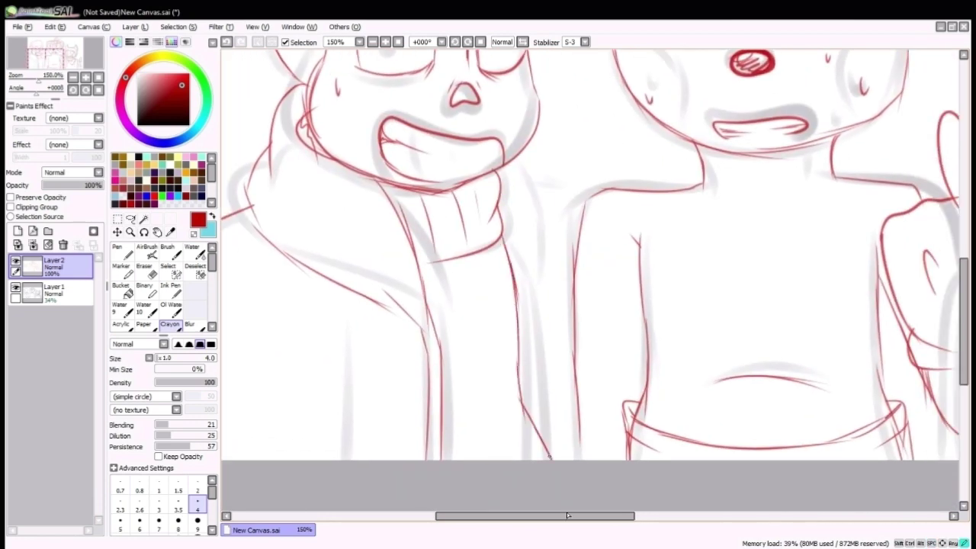
Hide the rough sketch layer, then add a new layer and set the Marker to black at size 50.
{"action": "scroll", "coordinate": [543, 331], "scroll_direction": "down", "scroll_amount": 2}
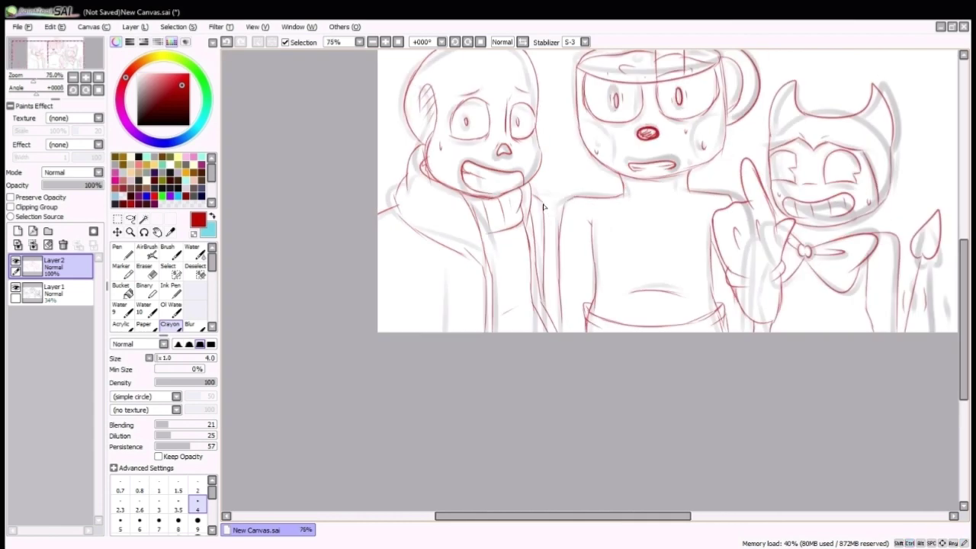
{"action": "left_click", "coordinate": [15, 287]}
{"action": "scroll", "coordinate": [567, 409], "scroll_direction": "up", "scroll_amount": 1}
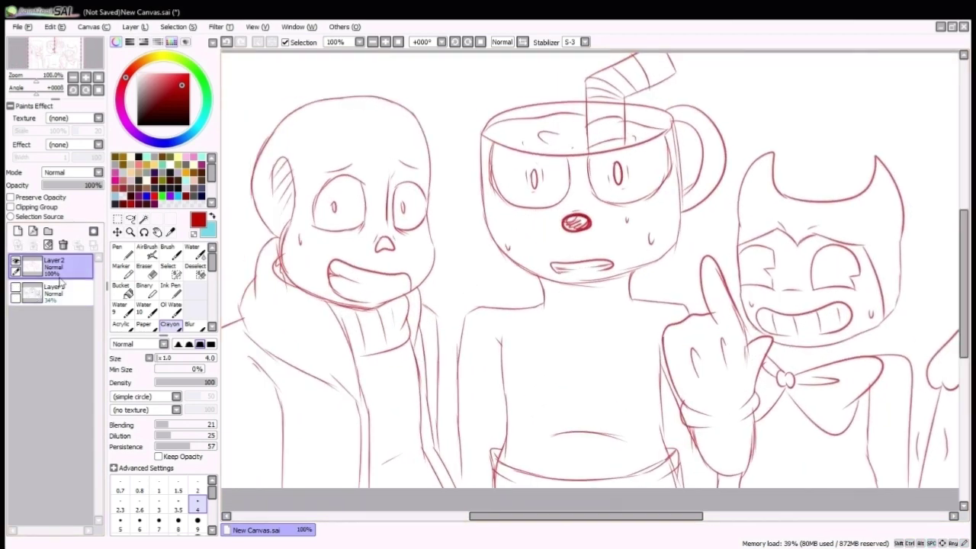
{"action": "left_click", "coordinate": [18, 231]}
{"action": "left_click", "coordinate": [120, 266]}
{"action": "left_click", "coordinate": [198, 504]}
{"action": "left_click", "coordinate": [138, 156]}
Rough in the grey round head of a background figure behind the cup character.
{"action": "left_click_drag", "start_coordinate": [416, 183], "coordinate": [534, 84]}
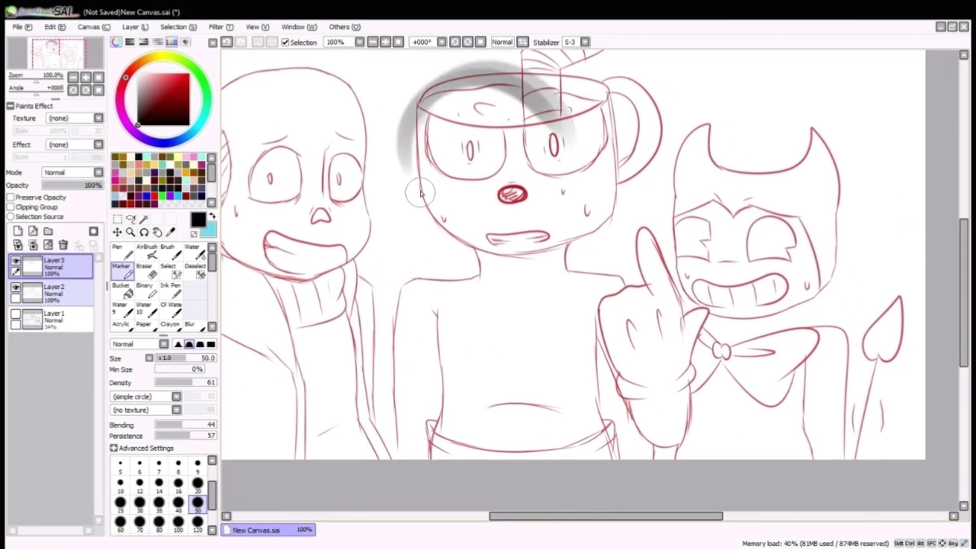
{"action": "mouse_move", "coordinate": [428, 152]}
{"action": "left_mouse_down"}
{"action": "mouse_move", "coordinate": [534, 229]}
{"action": "mouse_move", "coordinate": [549, 275]}
{"action": "left_mouse_up"}
{"action": "mouse_move", "coordinate": [473, 176]}
{"action": "left_mouse_down"}
{"action": "mouse_move", "coordinate": [605, 116]}
{"action": "mouse_move", "coordinate": [427, 114]}
{"action": "mouse_move", "coordinate": [396, 160]}
{"action": "left_mouse_up"}
{"action": "left_click_drag", "start_coordinate": [457, 229], "coordinate": [438, 126]}
Rough in the pointed ears, bent arms and hatched torso of the grey figure behind the cup character.
{"action": "mouse_move", "coordinate": [458, 149]}
{"action": "left_mouse_down"}
{"action": "mouse_move", "coordinate": [450, 222]}
{"action": "mouse_move", "coordinate": [405, 221]}
{"action": "mouse_move", "coordinate": [439, 358]}
{"action": "left_mouse_up"}
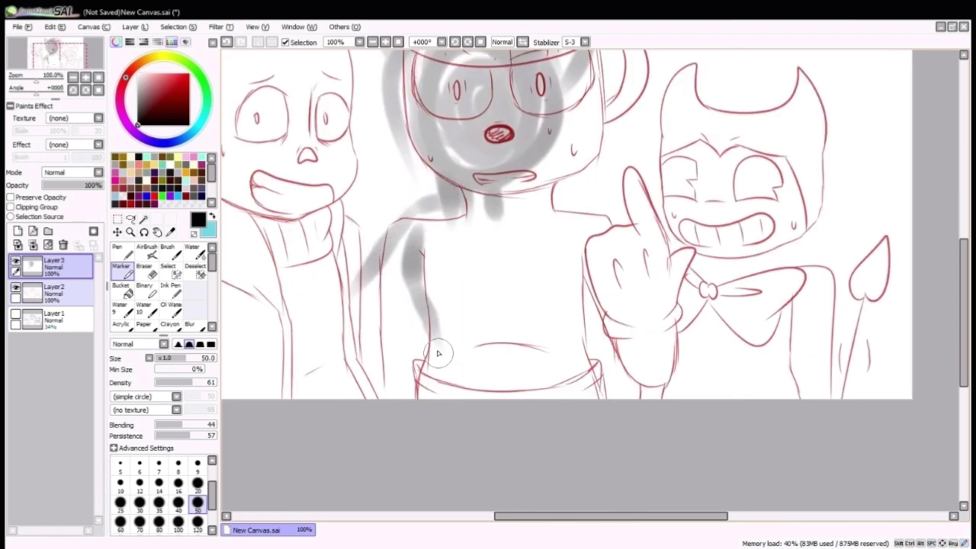
{"action": "left_click_drag", "start_coordinate": [526, 229], "coordinate": [564, 396]}
{"action": "left_click_drag", "start_coordinate": [419, 213], "coordinate": [358, 343]}
{"action": "left_click_drag", "start_coordinate": [503, 191], "coordinate": [566, 333]}
{"action": "mouse_move", "coordinate": [396, 213]}
{"action": "left_mouse_down"}
{"action": "mouse_move", "coordinate": [534, 366]}
{"action": "mouse_move", "coordinate": [479, 410]}
{"action": "left_mouse_up"}
{"action": "left_click_drag", "start_coordinate": [533, 229], "coordinate": [549, 412]}
{"action": "scroll", "coordinate": [571, 420], "scroll_direction": "down", "scroll_amount": 2}
{"action": "scroll", "coordinate": [532, 273], "scroll_direction": "up", "scroll_amount": 1}
Rough in a second grey figure behind the raised glove, with a round head, side tufts and body.
{"action": "left_click_drag", "start_coordinate": [532, 273], "coordinate": [579, 335]}
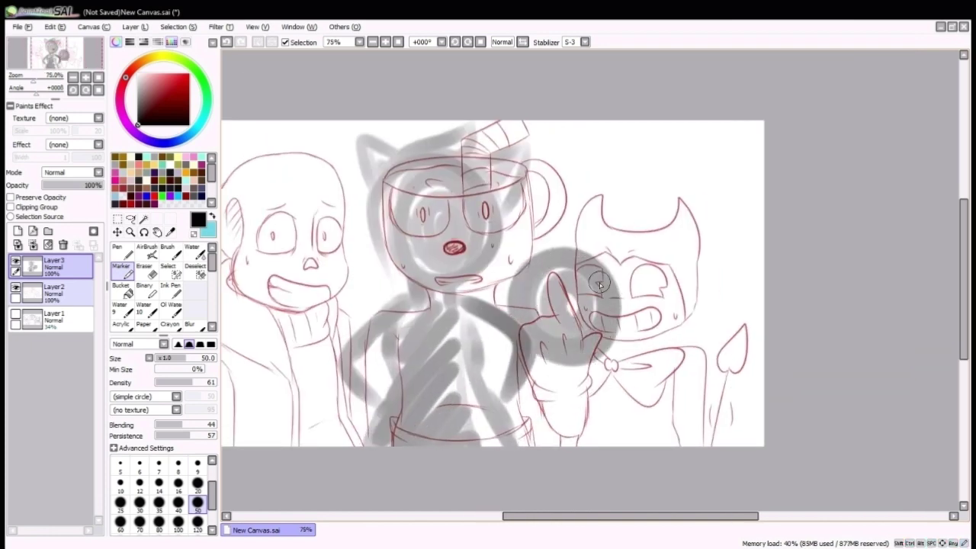
{"action": "left_click_drag", "start_coordinate": [602, 229], "coordinate": [524, 308]}
{"action": "left_click_drag", "start_coordinate": [481, 278], "coordinate": [507, 362]}
{"action": "left_click_drag", "start_coordinate": [580, 263], "coordinate": [671, 347]}
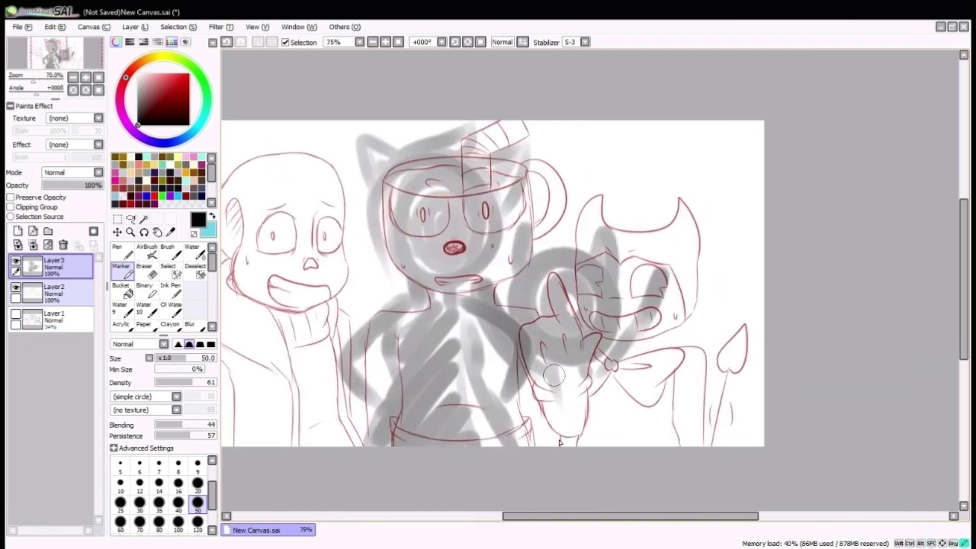
{"action": "left_click_drag", "start_coordinate": [538, 366], "coordinate": [618, 446]}
{"action": "left_click_drag", "start_coordinate": [549, 343], "coordinate": [602, 465]}
Rough in a third grey figure's cup-shaped head with a bow and straw above the horned character.
{"action": "mouse_move", "coordinate": [686, 205]}
{"action": "left_mouse_down"}
{"action": "mouse_move", "coordinate": [641, 236]}
{"action": "mouse_move", "coordinate": [680, 234]}
{"action": "mouse_move", "coordinate": [587, 183]}
{"action": "left_mouse_up"}
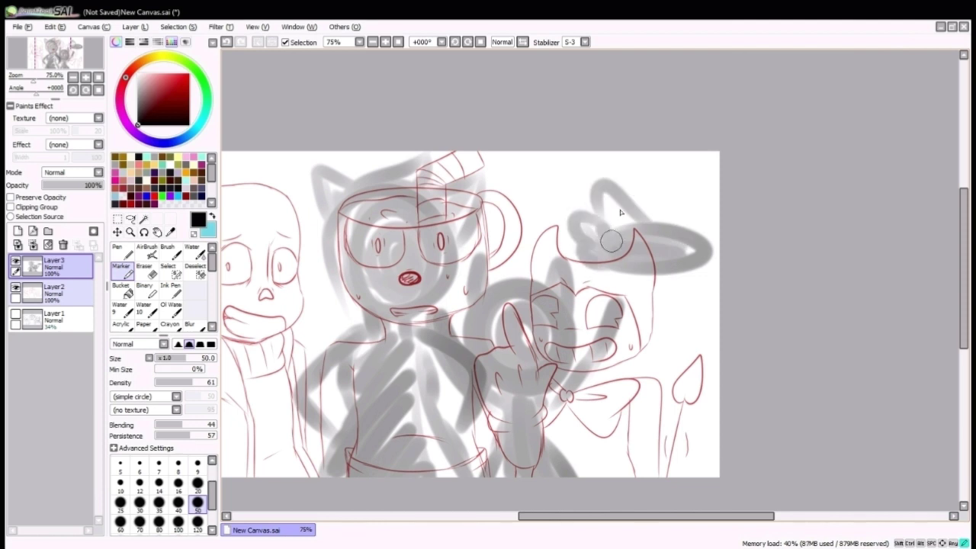
{"action": "left_click_drag", "start_coordinate": [610, 252], "coordinate": [603, 206]}
{"action": "left_click_drag", "start_coordinate": [664, 229], "coordinate": [717, 179]}
{"action": "mouse_move", "coordinate": [702, 329]}
{"action": "left_mouse_down"}
{"action": "mouse_move", "coordinate": [676, 289]}
{"action": "mouse_move", "coordinate": [603, 225]}
{"action": "left_mouse_up"}
Fill in the grey body of the cup-headed background figure with broad strokes behind the horned character.
{"action": "left_click_drag", "start_coordinate": [671, 221], "coordinate": [553, 385]}
{"action": "left_click_drag", "start_coordinate": [595, 328], "coordinate": [588, 435]}
{"action": "left_click_drag", "start_coordinate": [662, 324], "coordinate": [662, 431]}
{"action": "left_click_drag", "start_coordinate": [610, 308], "coordinate": [549, 412]}
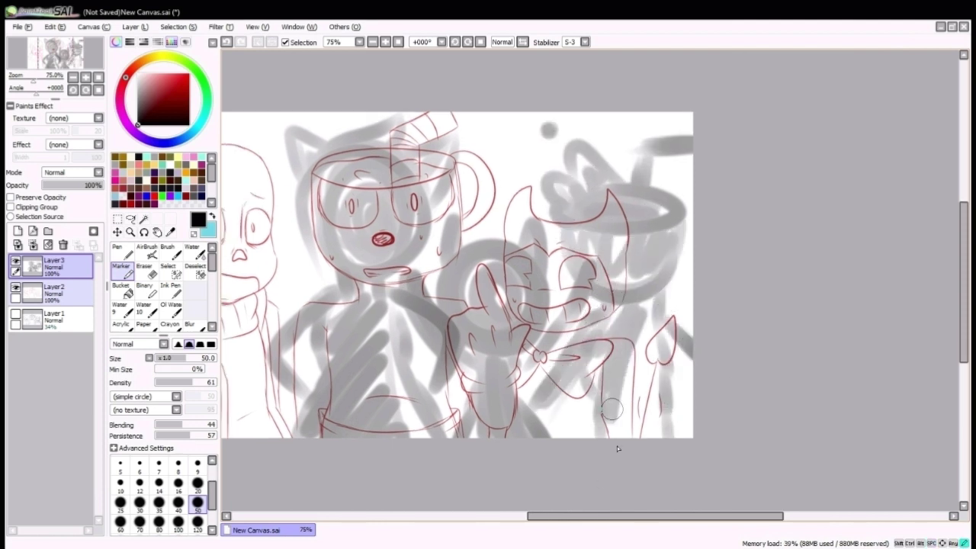
{"action": "left_click_drag", "start_coordinate": [652, 286], "coordinate": [610, 434]}
Rough in a curly-haired grey figure behind the skull character and a smaller round-headed one beside it.
{"action": "mouse_move", "coordinate": [526, 221]}
{"action": "left_mouse_down"}
{"action": "mouse_move", "coordinate": [458, 289]}
{"action": "mouse_move", "coordinate": [427, 164]}
{"action": "left_mouse_up"}
{"action": "left_click_drag", "start_coordinate": [488, 164], "coordinate": [385, 297]}
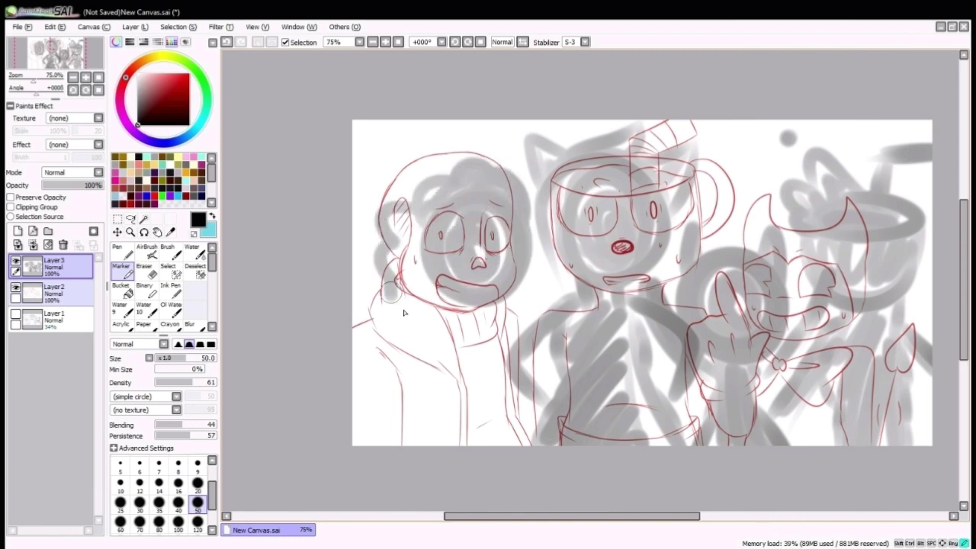
{"action": "left_click_drag", "start_coordinate": [427, 221], "coordinate": [401, 317]}
{"action": "mouse_move", "coordinate": [534, 244]}
{"action": "left_mouse_down"}
{"action": "mouse_move", "coordinate": [456, 324]}
{"action": "mouse_move", "coordinate": [358, 345]}
{"action": "mouse_move", "coordinate": [427, 419]}
{"action": "mouse_move", "coordinate": [447, 398]}
{"action": "mouse_move", "coordinate": [459, 342]}
{"action": "mouse_move", "coordinate": [400, 331]}
{"action": "left_mouse_up"}
{"action": "left_click_drag", "start_coordinate": [328, 374], "coordinate": [312, 434]}
{"action": "scroll", "coordinate": [587, 261], "scroll_direction": "down", "scroll_amount": 2}
{"action": "scroll", "coordinate": [587, 261], "scroll_direction": "up", "scroll_amount": 2}
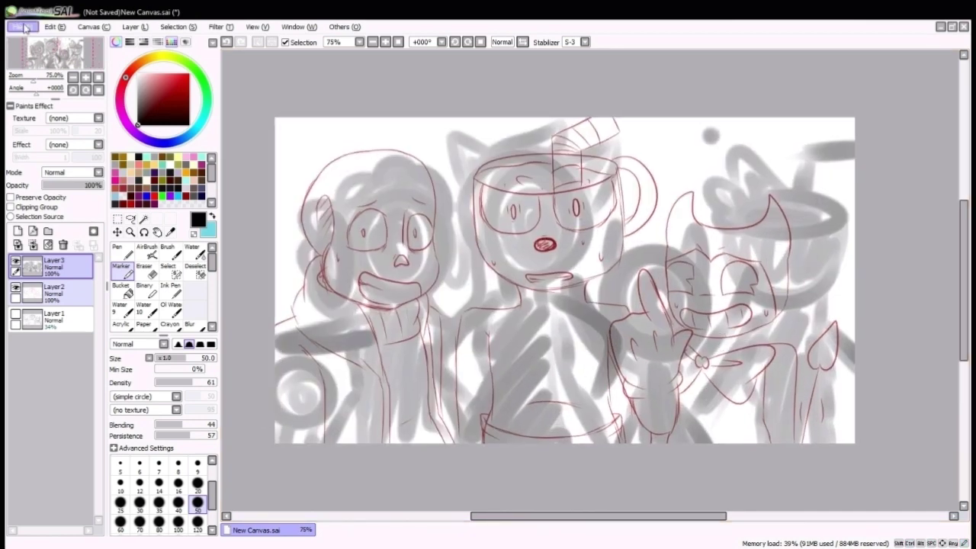
Set the grey figures' layer to 85% opacity and hide it, and fade the red line layer to 29%.
{"action": "left_click_drag", "start_coordinate": [97, 184], "coordinate": [92, 185]}
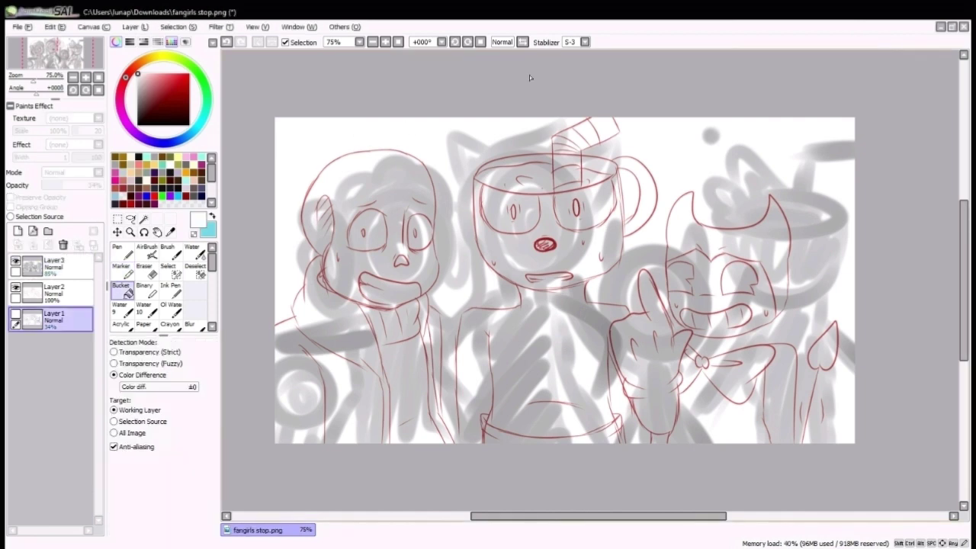
{"action": "left_click", "coordinate": [53, 289]}
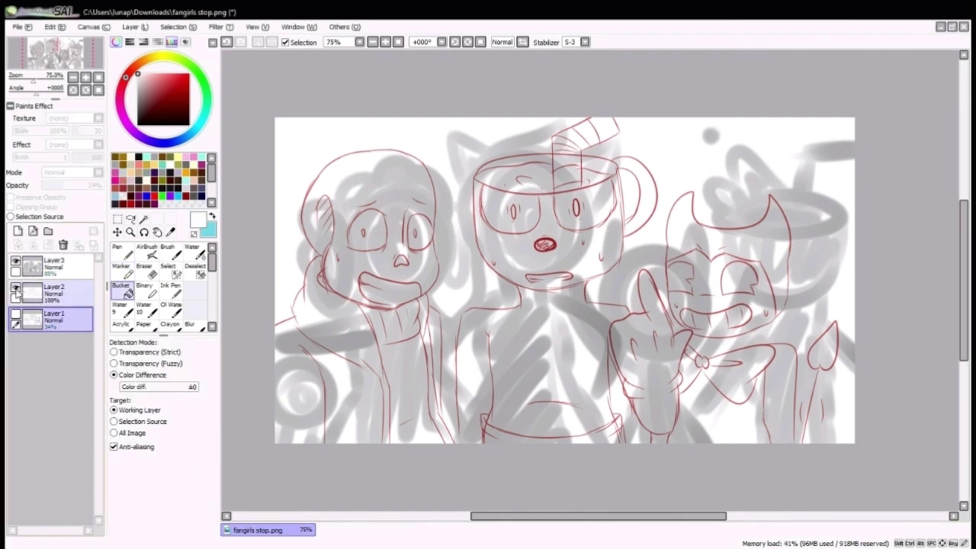
{"action": "left_click", "coordinate": [15, 260]}
Add a new layer on top and choose the Pen in black for the final line art.
{"action": "left_click", "coordinate": [18, 230]}
{"action": "left_click", "coordinate": [120, 252]}
{"action": "scroll", "coordinate": [570, 235], "scroll_direction": "up", "scroll_amount": 4}
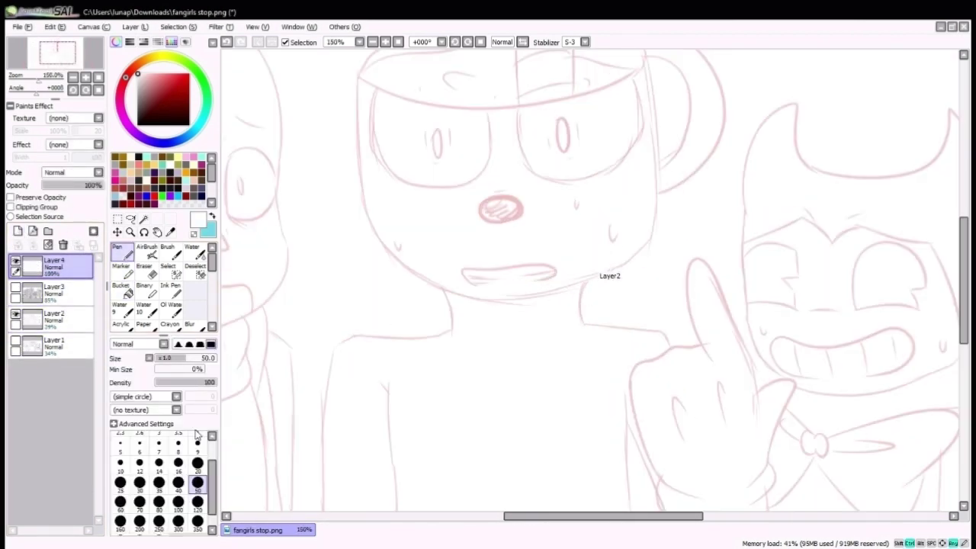
{"action": "left_click", "coordinate": [138, 156]}
{"action": "left_click_drag", "start_coordinate": [504, 259], "coordinate": [473, 347]}
{"action": "mouse_move", "coordinate": [313, 130]}
{"action": "left_mouse_down"}
{"action": "mouse_move", "coordinate": [285, 156]}
{"action": "mouse_move", "coordinate": [636, 176]}
{"action": "left_mouse_up"}
{"action": "key", "text": "ctrl+z"}
Ink the cup character's bent straw with its folds and stripes in black, using the Pen at size 4.
{"action": "left_click", "coordinate": [197, 456]}
{"action": "left_click_drag", "start_coordinate": [365, 116], "coordinate": [618, 178]}
{"action": "key", "text": "ctrl+z"}
{"action": "scroll", "coordinate": [667, 147], "scroll_direction": "up", "scroll_amount": 3}
{"action": "mouse_move", "coordinate": [482, 315]}
{"action": "left_mouse_down"}
{"action": "mouse_move", "coordinate": [660, 158]}
{"action": "mouse_move", "coordinate": [565, 309]}
{"action": "left_mouse_up"}
{"action": "left_click_drag", "start_coordinate": [477, 171], "coordinate": [557, 199]}
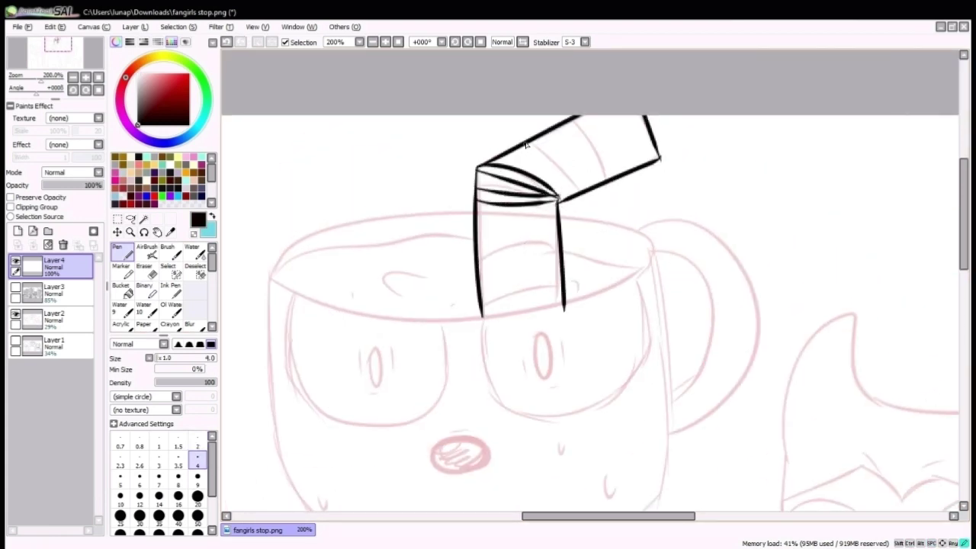
{"action": "mouse_move", "coordinate": [476, 210]}
{"action": "left_mouse_down"}
{"action": "mouse_move", "coordinate": [278, 279]}
{"action": "mouse_move", "coordinate": [561, 213]}
{"action": "left_mouse_up"}
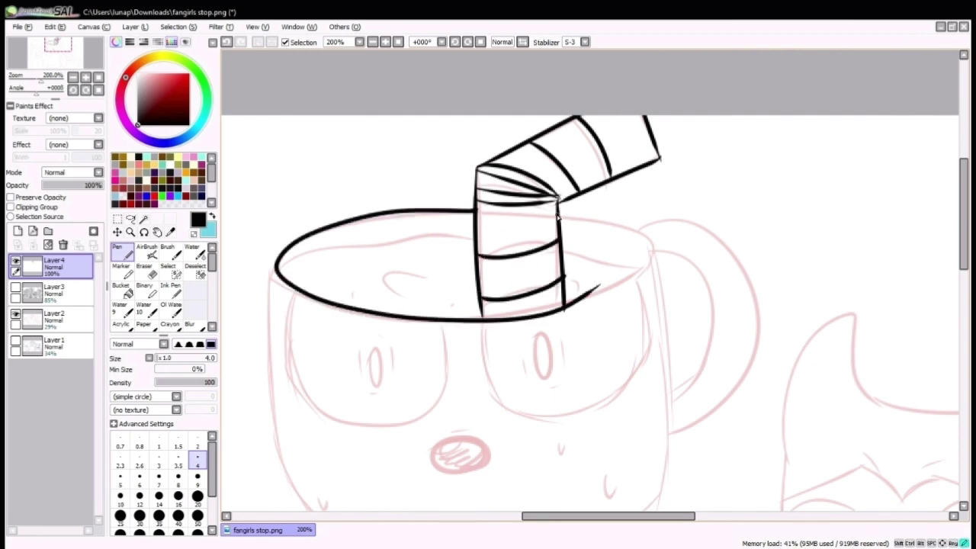
{"action": "key", "text": "ctrl+z"}
{"action": "mouse_move", "coordinate": [473, 213]}
{"action": "left_mouse_down"}
{"action": "mouse_move", "coordinate": [333, 309]}
{"action": "mouse_move", "coordinate": [645, 259]}
{"action": "mouse_move", "coordinate": [565, 217]}
{"action": "left_mouse_up"}
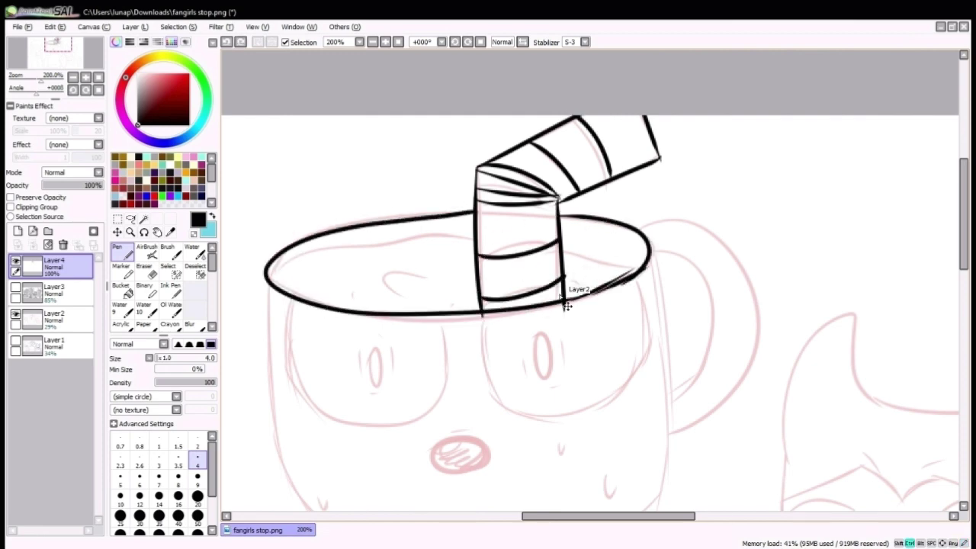
{"action": "key", "text": "ctrl+z"}
Draw a large black circle freehand over the skull character's head, away from the straw.
{"action": "scroll", "coordinate": [569, 301], "scroll_direction": "up", "scroll_amount": 2}
{"action": "scroll", "coordinate": [733, 302], "scroll_direction": "down", "scroll_amount": 3}
{"action": "left_click_drag", "start_coordinate": [333, 128], "coordinate": [373, 109]}
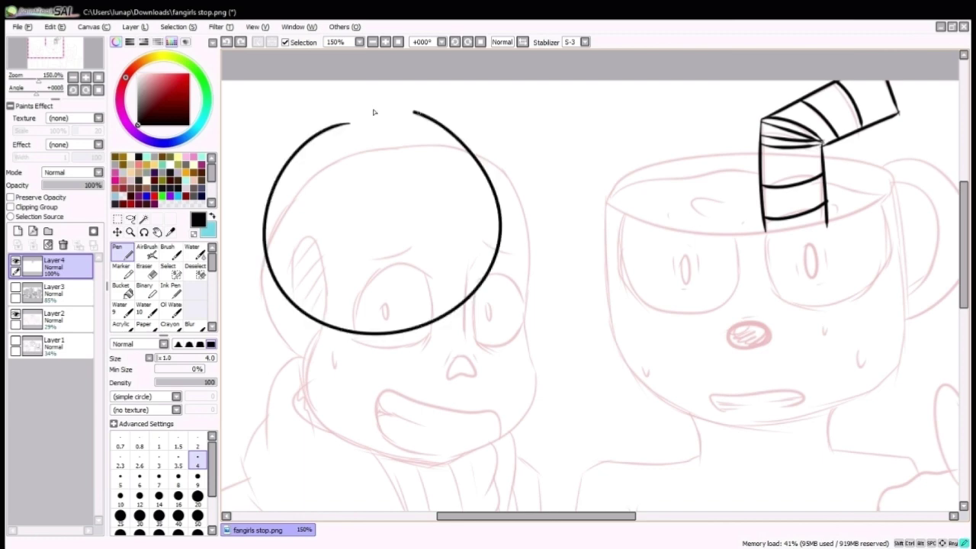
Select the black circle, move it over the cup and free-deform it into a flat ellipse matching the rim.
{"action": "mouse_move", "coordinate": [251, 107]}
{"action": "left_mouse_down"}
{"action": "mouse_move", "coordinate": [259, 313]}
{"action": "mouse_move", "coordinate": [671, 305]}
{"action": "left_mouse_up"}
{"action": "key", "text": "ctrl+t"}
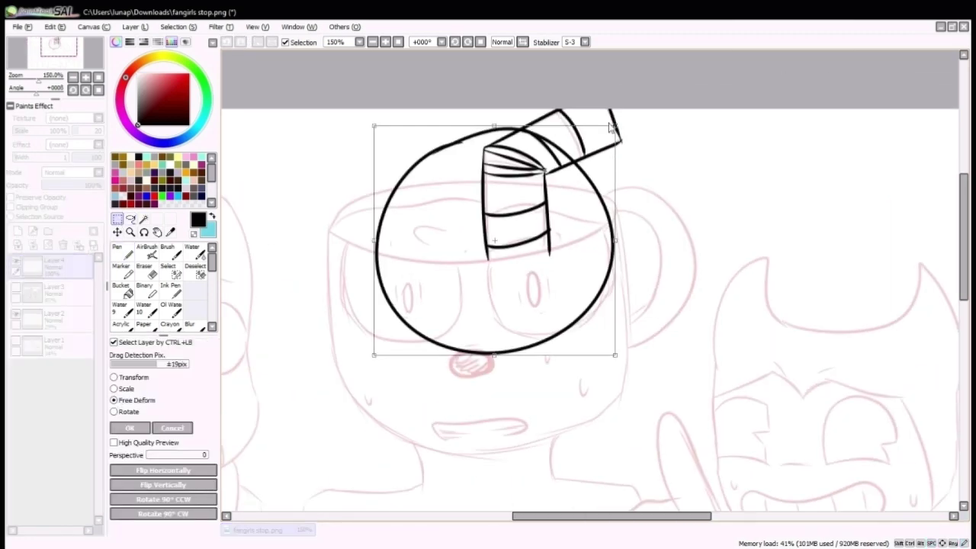
{"action": "left_click_drag", "start_coordinate": [488, 359], "coordinate": [480, 263]}
{"action": "left_click_drag", "start_coordinate": [365, 263], "coordinate": [336, 266]}
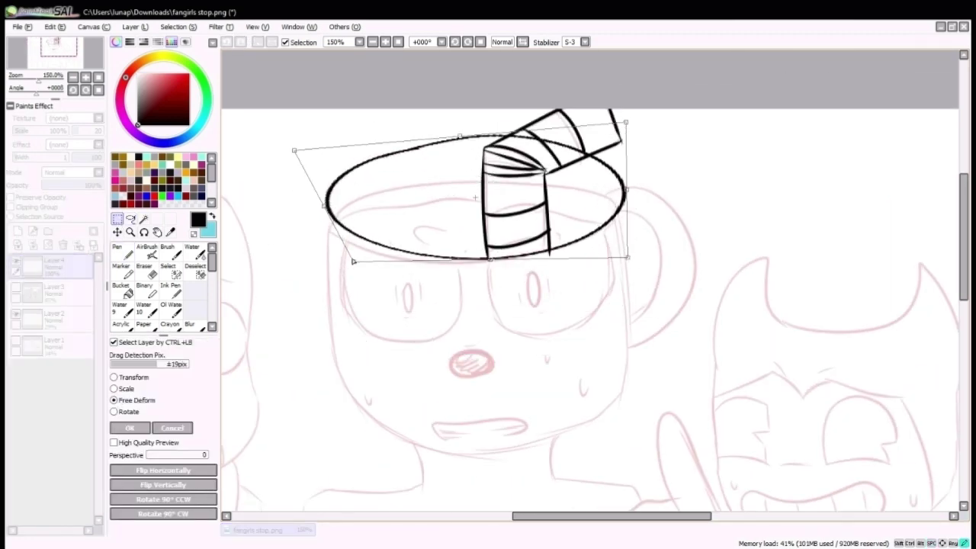
{"action": "left_click_drag", "start_coordinate": [308, 200], "coordinate": [314, 177]}
{"action": "left_click_drag", "start_coordinate": [640, 163], "coordinate": [638, 172]}
{"action": "key", "text": "Return"}
Erase the rim line where it crosses the cup's straw and ink the wavy liquid surface inside the cup.
{"action": "key", "text": "e"}
{"action": "scroll", "coordinate": [475, 183], "scroll_direction": "up", "scroll_amount": 2}
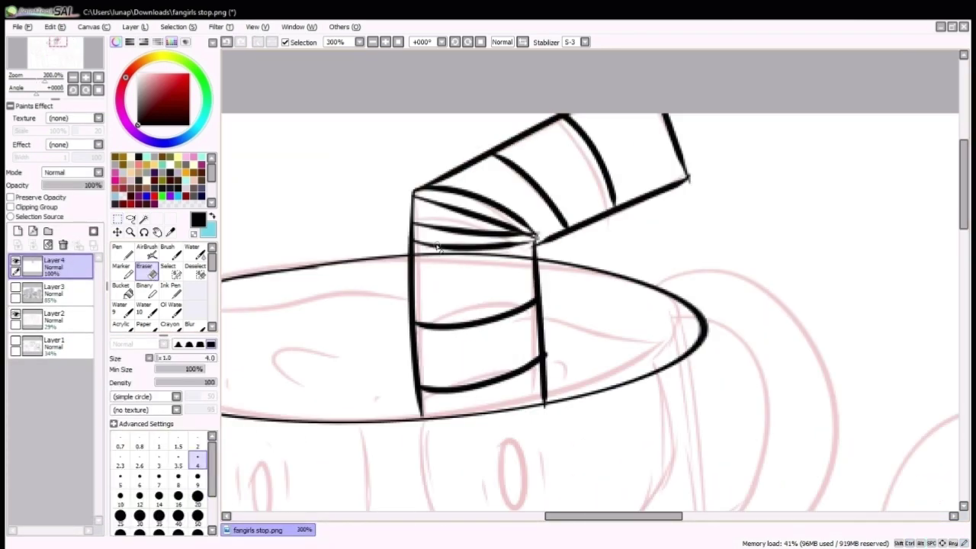
{"action": "key", "text": "n"}
{"action": "scroll", "coordinate": [523, 268], "scroll_direction": "down", "scroll_amount": 2}
{"action": "left_click_drag", "start_coordinate": [334, 237], "coordinate": [424, 209]}
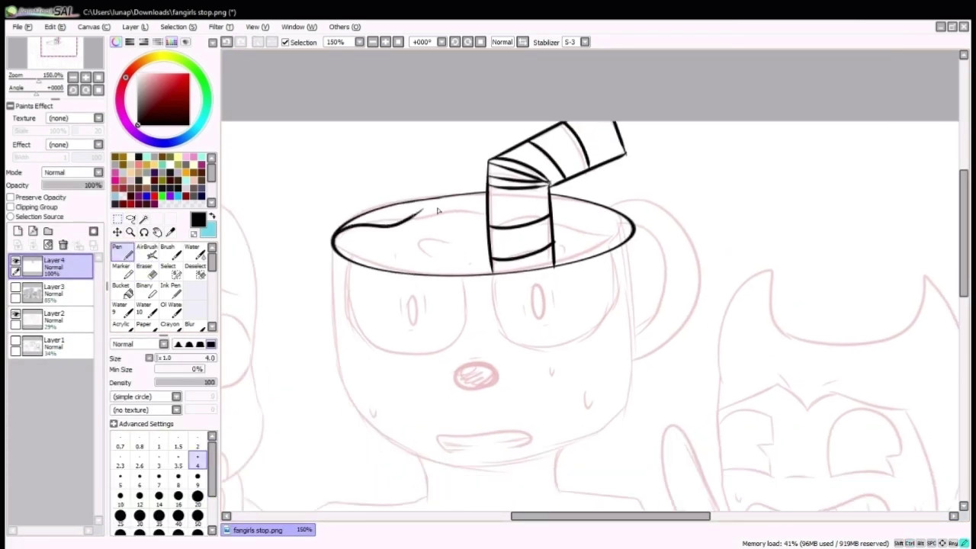
{"action": "scroll", "coordinate": [366, 218], "scroll_direction": "down", "scroll_amount": 2}
{"action": "scroll", "coordinate": [410, 192], "scroll_direction": "up", "scroll_amount": 1}
{"action": "mouse_move", "coordinate": [355, 190]}
{"action": "left_mouse_down"}
{"action": "mouse_move", "coordinate": [283, 122]}
{"action": "mouse_move", "coordinate": [290, 161]}
{"action": "mouse_move", "coordinate": [458, 418]}
{"action": "left_mouse_up"}
{"action": "key", "text": "ctrl+z"}
{"action": "key", "text": "ctrl+z"}
{"action": "mouse_move", "coordinate": [287, 158]}
{"action": "left_mouse_down"}
{"action": "mouse_move", "coordinate": [677, 376]}
{"action": "mouse_move", "coordinate": [653, 324]}
{"action": "left_mouse_up"}
{"action": "key", "text": "ctrl+z"}
{"action": "left_click_drag", "start_coordinate": [689, 136], "coordinate": [627, 347]}
{"action": "key", "text": "ctrl+z"}
{"action": "key", "text": "ctrl+z"}
{"action": "key", "text": "ctrl+z"}
{"action": "mouse_move", "coordinate": [286, 158]}
{"action": "left_mouse_down"}
{"action": "mouse_move", "coordinate": [587, 431]}
{"action": "mouse_move", "coordinate": [321, 314]}
{"action": "left_mouse_up"}
{"action": "key", "text": "ctrl+z"}
Doodle a small angry face in the empty space beside the cup, undoing a stray stroke.
{"action": "left_click_drag", "start_coordinate": [774, 112], "coordinate": [787, 95]}
{"action": "left_click_drag", "start_coordinate": [726, 179], "coordinate": [812, 159]}
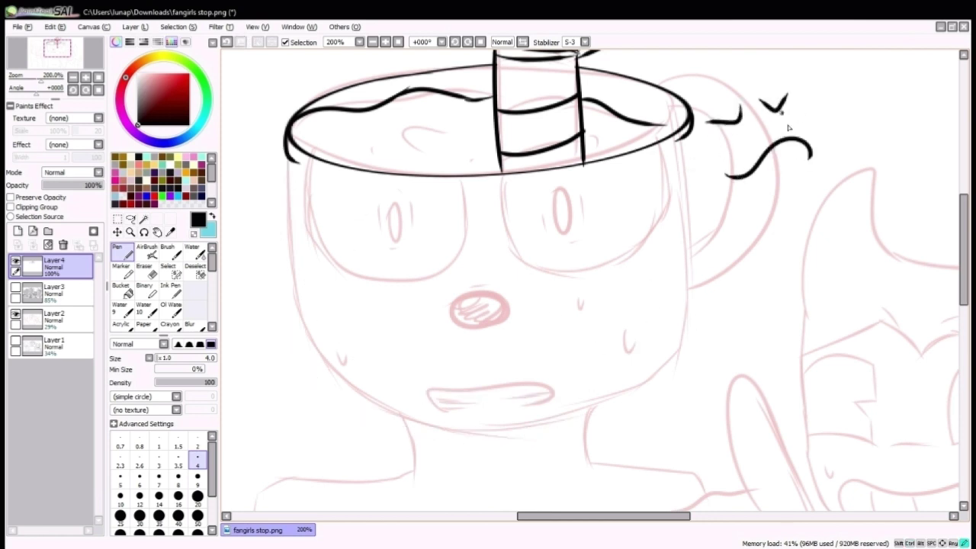
{"action": "key", "text": "ctrl+z"}
Ink the cup head's sides and rounded bottom in black and erase the doodle beside it.
{"action": "mouse_move", "coordinate": [287, 158]}
{"action": "left_mouse_down"}
{"action": "mouse_move", "coordinate": [458, 390]}
{"action": "mouse_move", "coordinate": [699, 260]}
{"action": "left_mouse_up"}
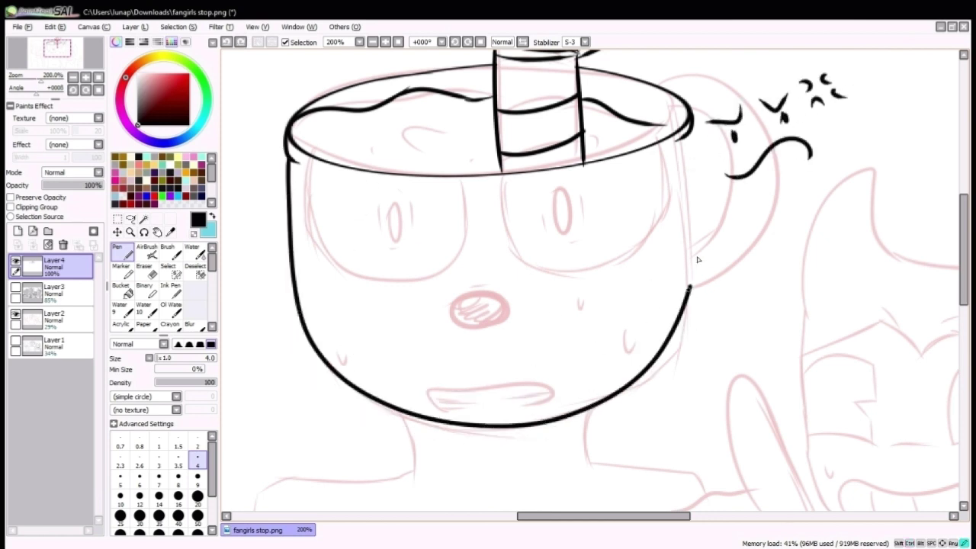
{"action": "left_click_drag", "start_coordinate": [690, 132], "coordinate": [695, 237]}
{"action": "left_click_drag", "start_coordinate": [694, 197], "coordinate": [696, 279]}
{"action": "left_click_drag", "start_coordinate": [695, 279], "coordinate": [624, 310]}
{"action": "left_click", "coordinate": [146, 272]}
{"action": "left_click_drag", "start_coordinate": [755, 114], "coordinate": [663, 199]}
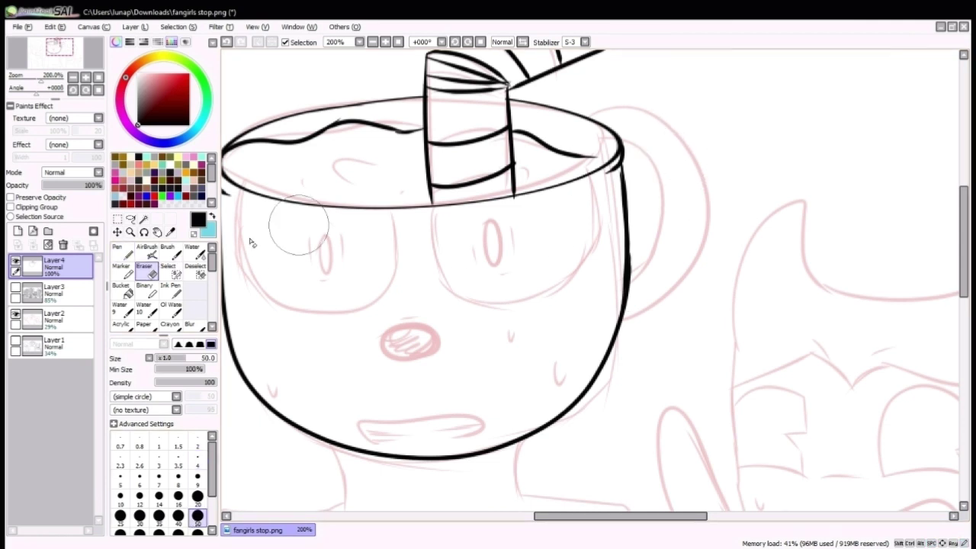
Ink the cup character's oval nose and slanted mouth in black with the Pen at size 4.
{"action": "key", "text": "n"}
{"action": "left_click_drag", "start_coordinate": [678, 95], "coordinate": [671, 146]}
{"action": "left_click_drag", "start_coordinate": [658, 112], "coordinate": [683, 123]}
{"action": "left_click_drag", "start_coordinate": [706, 118], "coordinate": [714, 128]}
{"action": "key", "text": "n"}
{"action": "scroll", "coordinate": [466, 325], "scroll_direction": "left", "scroll_amount": 2}
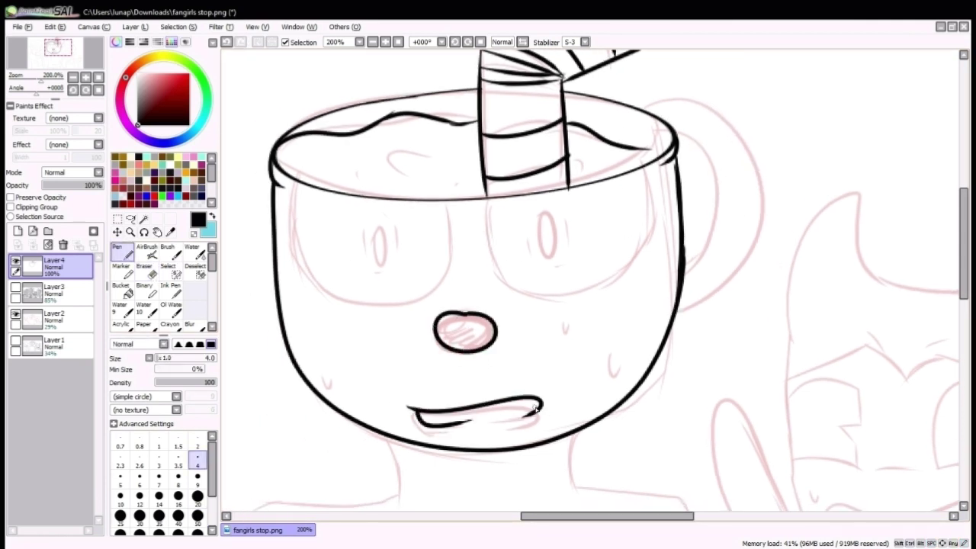
Ink the outlines and pupils of the cup character's two large eyes below the rim.
{"action": "left_click_drag", "start_coordinate": [530, 241], "coordinate": [525, 248]}
{"action": "scroll", "coordinate": [561, 252], "scroll_direction": "up", "scroll_amount": 1}
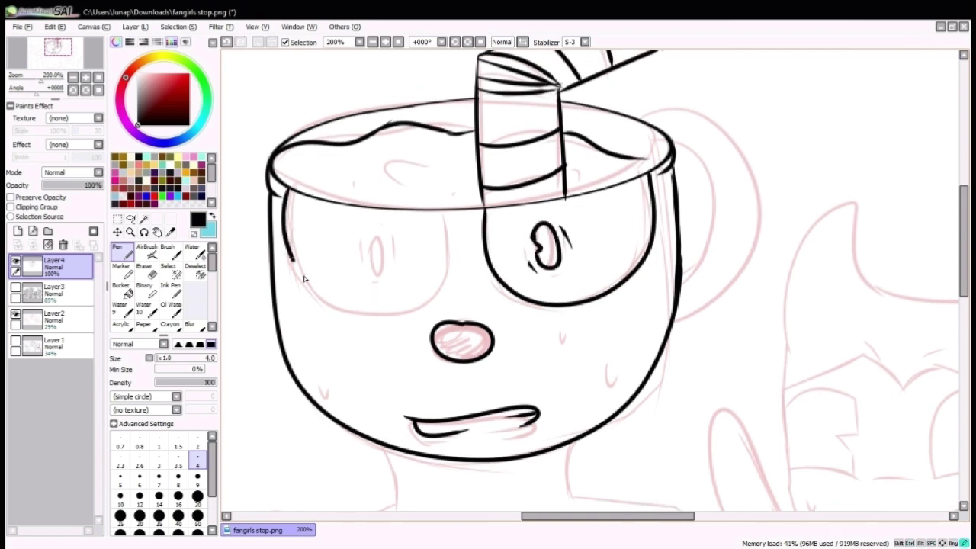
{"action": "key", "text": "ctrl+z"}
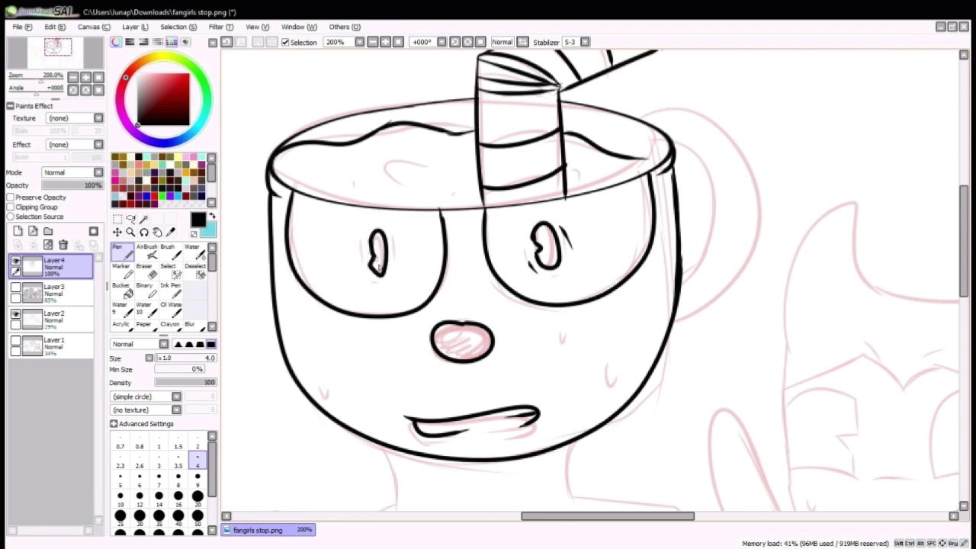
Ink the sweat drops on the cup character's face and the curved handle at the side of the cup.
{"action": "scroll", "coordinate": [358, 246], "scroll_direction": "down", "scroll_amount": 2}
{"action": "scroll", "coordinate": [531, 320], "scroll_direction": "up", "scroll_amount": 1}
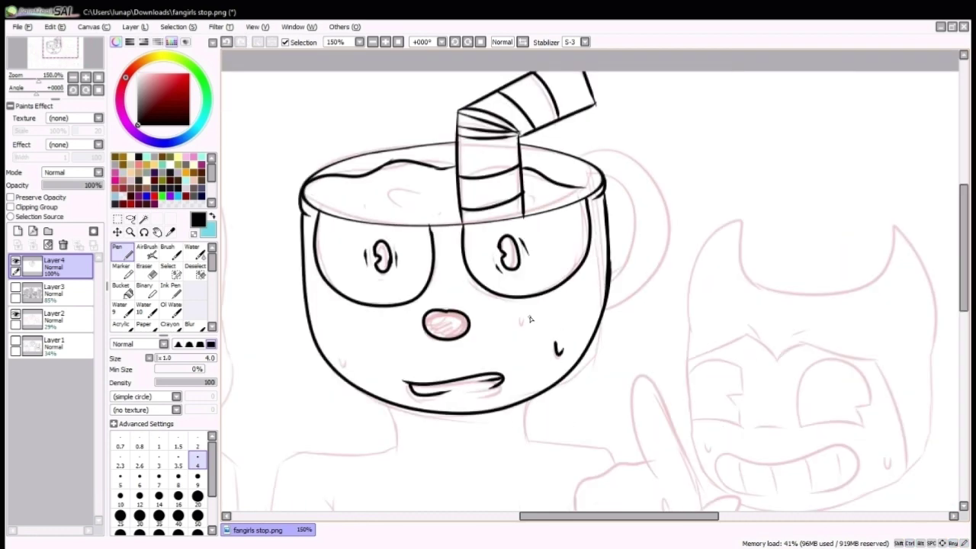
{"action": "scroll", "coordinate": [608, 177], "scroll_direction": "down", "scroll_amount": 5}
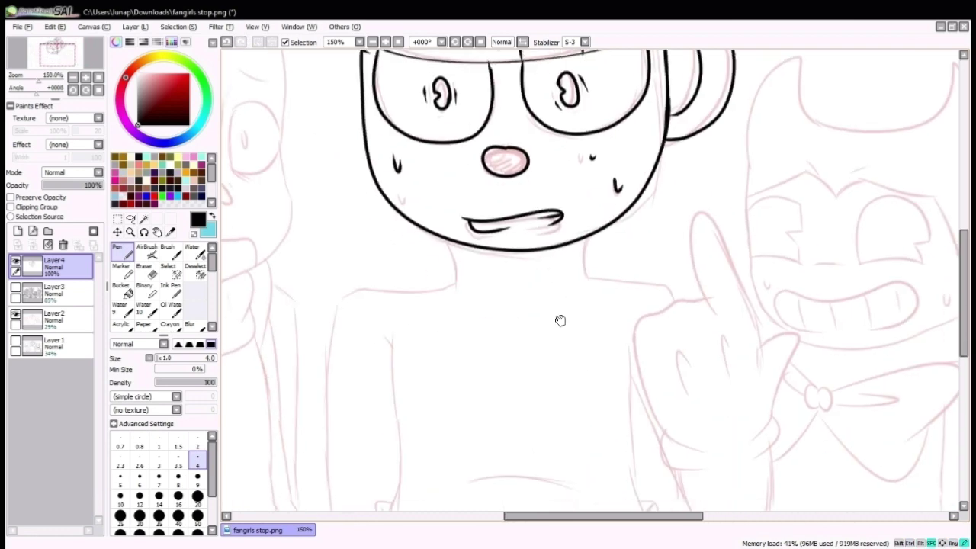
Ink the cup character's neck, shoulder, arm and torso sides in black down to the waistband.
{"action": "scroll", "coordinate": [560, 320], "scroll_direction": "down", "scroll_amount": 2}
{"action": "left_click_drag", "start_coordinate": [455, 163], "coordinate": [460, 203]}
{"action": "left_click_drag", "start_coordinate": [578, 160], "coordinate": [587, 202]}
{"action": "scroll", "coordinate": [485, 168], "scroll_direction": "down", "scroll_amount": 1}
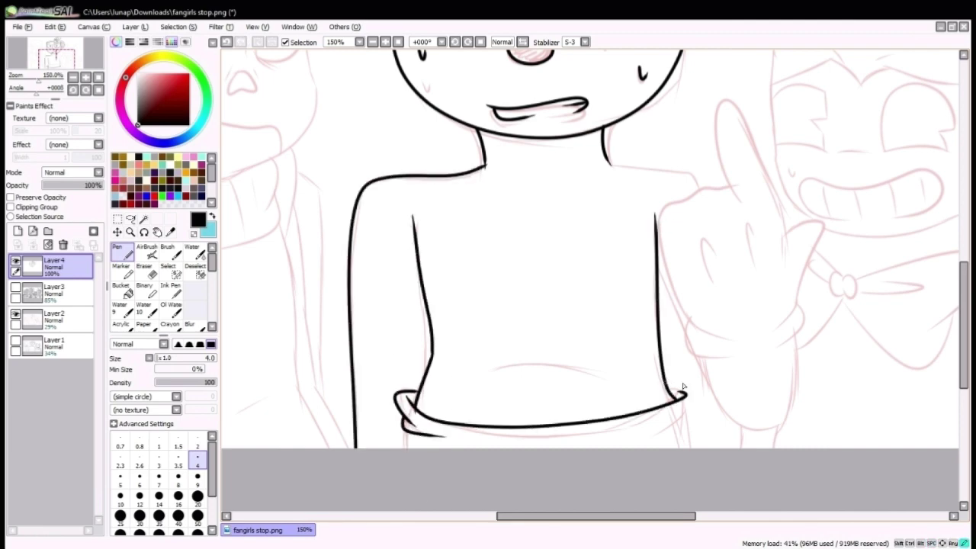
Complete the waistband folds at both hips in black and draw the belly crease in light grey.
{"action": "key", "text": "ctrl+z"}
{"action": "scroll", "coordinate": [623, 392], "scroll_direction": "down", "scroll_amount": 2}
{"action": "scroll", "coordinate": [679, 316], "scroll_direction": "up", "scroll_amount": 2}
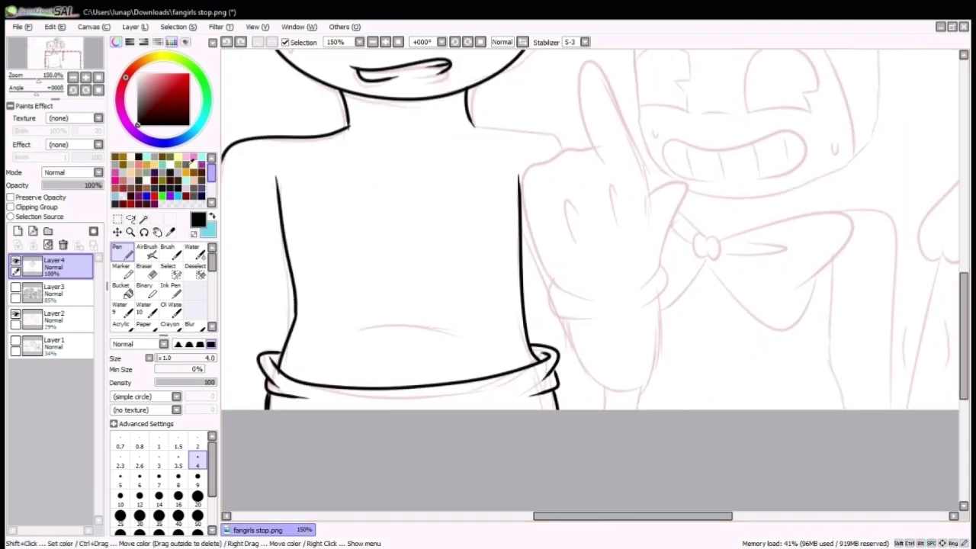
{"action": "left_click", "coordinate": [213, 218]}
{"action": "left_click", "coordinate": [213, 218]}
Ink the cup character's raised gloved hand with one finger up, its cuff, forearm and the adjoining shoulder.
{"action": "scroll", "coordinate": [453, 251], "scroll_direction": "up", "scroll_amount": 1}
{"action": "mouse_move", "coordinate": [570, 412]}
{"action": "left_mouse_down"}
{"action": "mouse_move", "coordinate": [602, 329]}
{"action": "mouse_move", "coordinate": [584, 350]}
{"action": "left_mouse_up"}
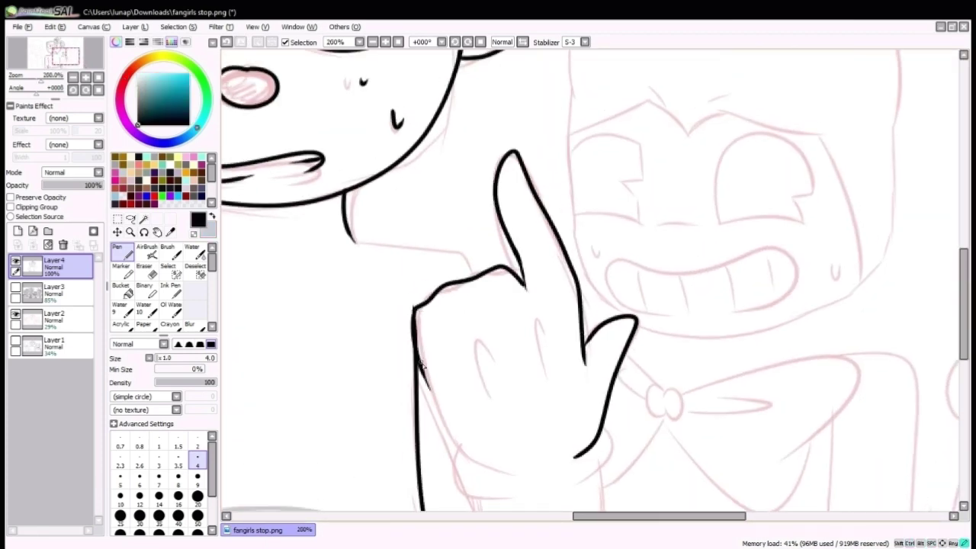
{"action": "left_click_drag", "start_coordinate": [526, 323], "coordinate": [498, 185]}
{"action": "left_click_drag", "start_coordinate": [435, 319], "coordinate": [496, 355]}
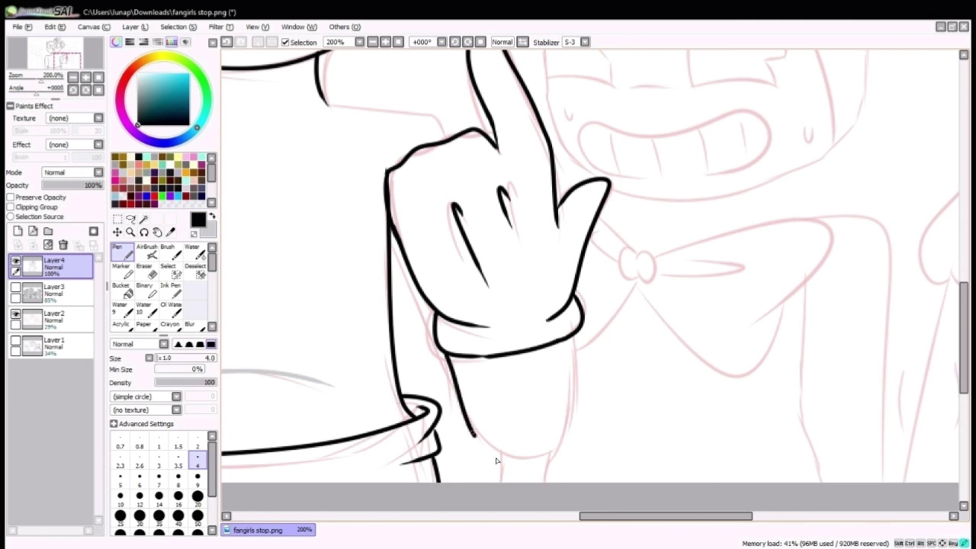
{"action": "left_click_drag", "start_coordinate": [572, 343], "coordinate": [578, 461]}
{"action": "left_click_drag", "start_coordinate": [364, 154], "coordinate": [456, 235]}
Undo the first face stroke on the horned character and add a new layer on top for its line art.
{"action": "scroll", "coordinate": [481, 339], "scroll_direction": "down", "scroll_amount": 4}
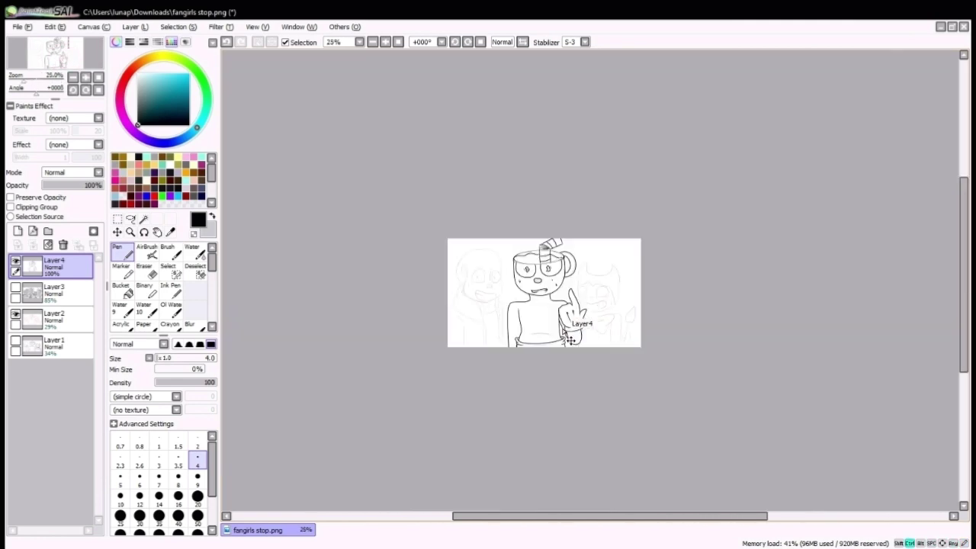
{"action": "scroll", "coordinate": [428, 244], "scroll_direction": "up", "scroll_amount": 5}
{"action": "scroll", "coordinate": [424, 233], "scroll_direction": "down", "scroll_amount": 1}
{"action": "scroll", "coordinate": [423, 233], "scroll_direction": "up", "scroll_amount": 2}
{"action": "left_click_drag", "start_coordinate": [442, 286], "coordinate": [263, 465]}
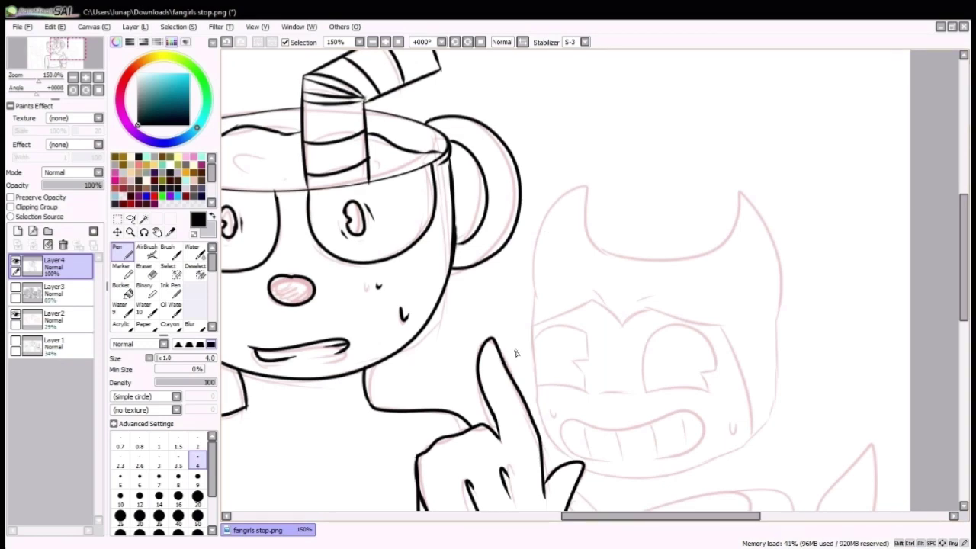
{"action": "scroll", "coordinate": [517, 353], "scroll_direction": "up", "scroll_amount": 1}
{"action": "left_click_drag", "start_coordinate": [516, 354], "coordinate": [512, 242]}
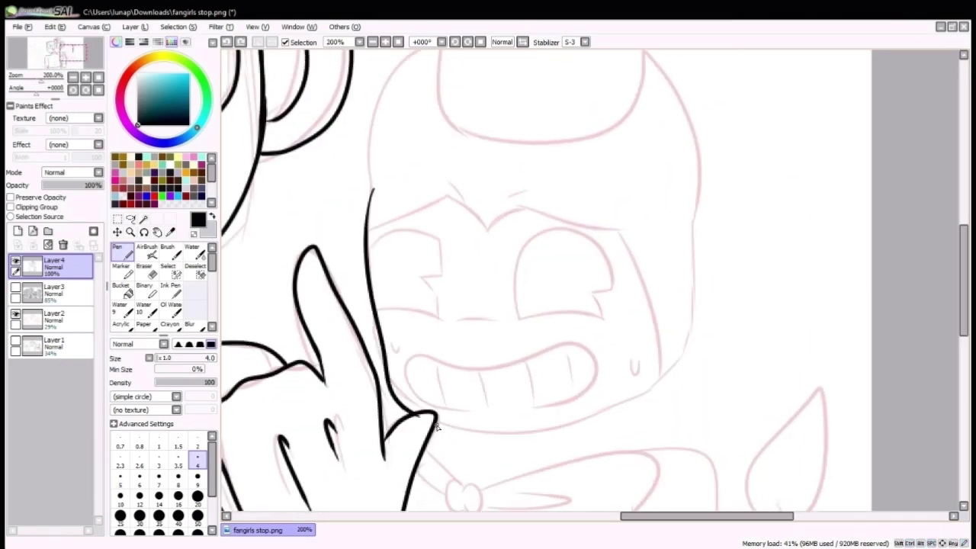
{"action": "key", "text": "ctrl+z"}
{"action": "key", "text": "ctrl+shift+n"}
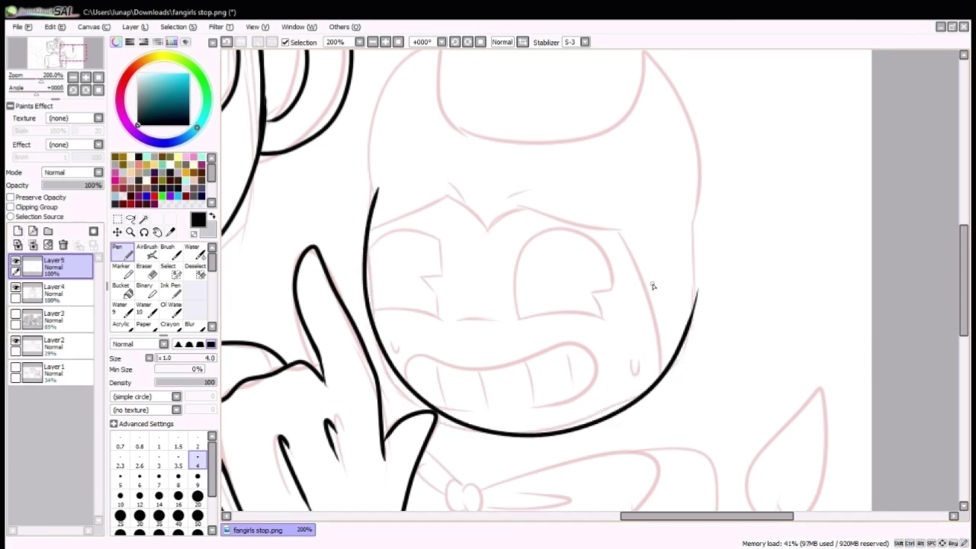
Try to ink the horned character's jaw, toothy grin and horned head outline on the new layer.
{"action": "left_click_drag", "start_coordinate": [654, 366], "coordinate": [426, 408]}
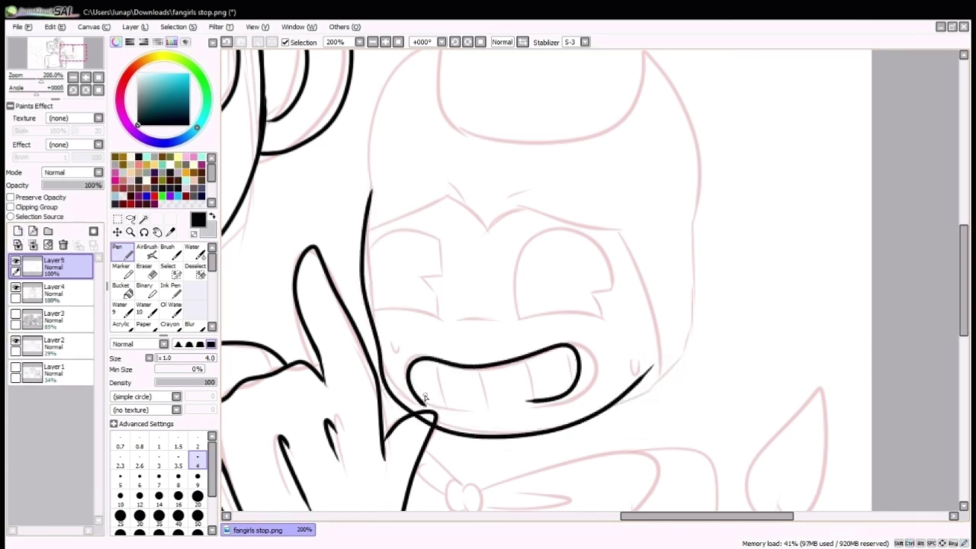
{"action": "mouse_move", "coordinate": [519, 254]}
{"action": "left_mouse_down"}
{"action": "mouse_move", "coordinate": [412, 229]}
{"action": "mouse_move", "coordinate": [421, 305]}
{"action": "mouse_move", "coordinate": [420, 240]}
{"action": "left_mouse_up"}
{"action": "key", "text": "ctrl+z"}
{"action": "key", "text": "ctrl+z"}
{"action": "mouse_move", "coordinate": [370, 309]}
{"action": "left_mouse_down"}
{"action": "mouse_move", "coordinate": [420, 239]}
{"action": "mouse_move", "coordinate": [597, 214]}
{"action": "mouse_move", "coordinate": [426, 221]}
{"action": "mouse_move", "coordinate": [540, 190]}
{"action": "mouse_move", "coordinate": [597, 250]}
{"action": "left_mouse_up"}
{"action": "key", "text": "ctrl+z"}
{"action": "key", "text": "ctrl+z"}
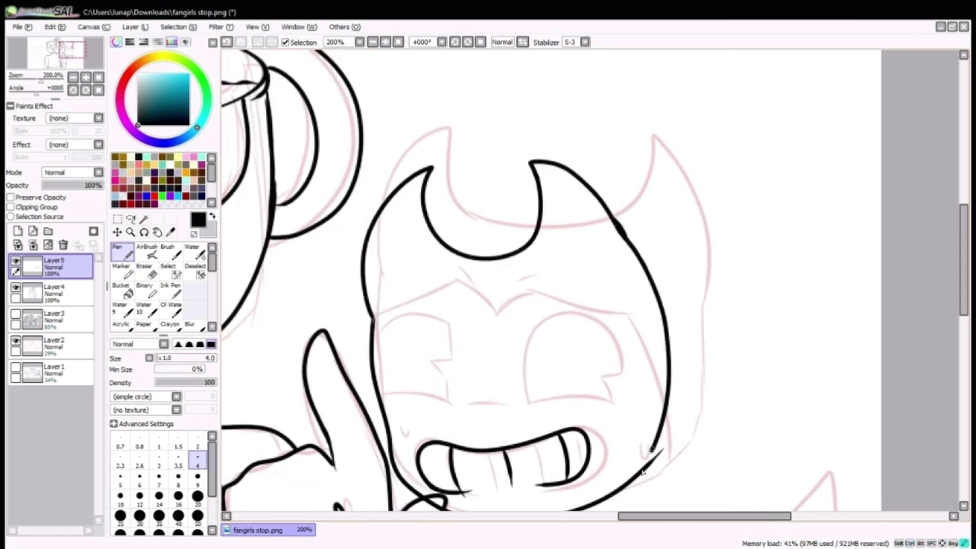
Undo the horned character's head outline, teeth, mouth and jaw strokes.
{"action": "left_click_drag", "start_coordinate": [643, 471], "coordinate": [594, 435]}
{"action": "key", "text": "ctrl+z"}
{"action": "key", "text": "ctrl+z"}
{"action": "key", "text": "ctrl+z"}
{"action": "key", "text": "ctrl+z"}
{"action": "key", "text": "ctrl+z"}
{"action": "key", "text": "ctrl+z"}
{"action": "key", "text": "ctrl+z"}
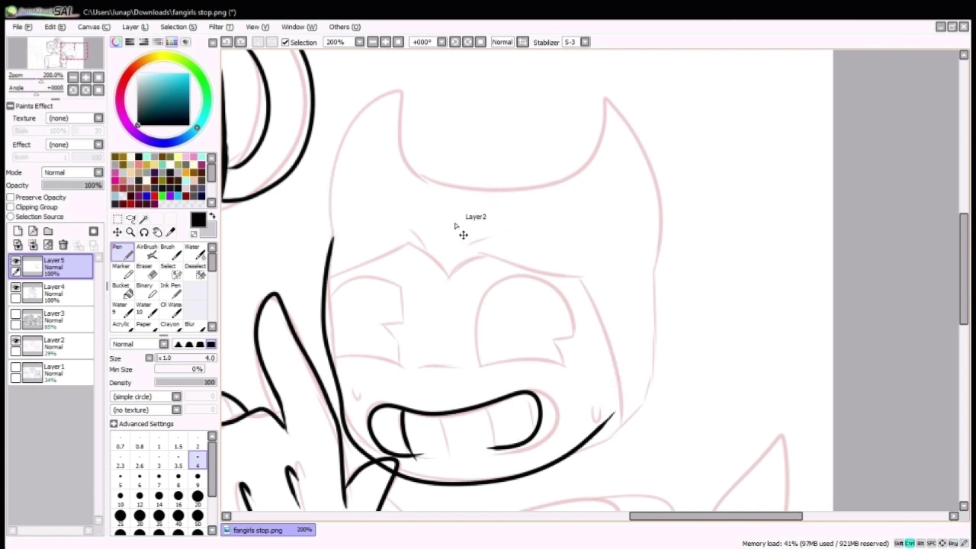
{"action": "mouse_move", "coordinate": [385, 200]}
{"action": "left_mouse_down"}
{"action": "mouse_move", "coordinate": [375, 229]}
{"action": "mouse_move", "coordinate": [502, 473]}
{"action": "mouse_move", "coordinate": [379, 203]}
{"action": "left_mouse_up"}
{"action": "key", "text": "ctrl+z"}
{"action": "key", "text": "ctrl+z"}
Ink the horned character's head outline with two horns and a round jaw, and erase the overlapping line inside it.
{"action": "mouse_move", "coordinate": [416, 88]}
{"action": "left_mouse_down"}
{"action": "mouse_move", "coordinate": [366, 268]}
{"action": "mouse_move", "coordinate": [382, 305]}
{"action": "left_mouse_up"}
{"action": "key", "text": "e"}
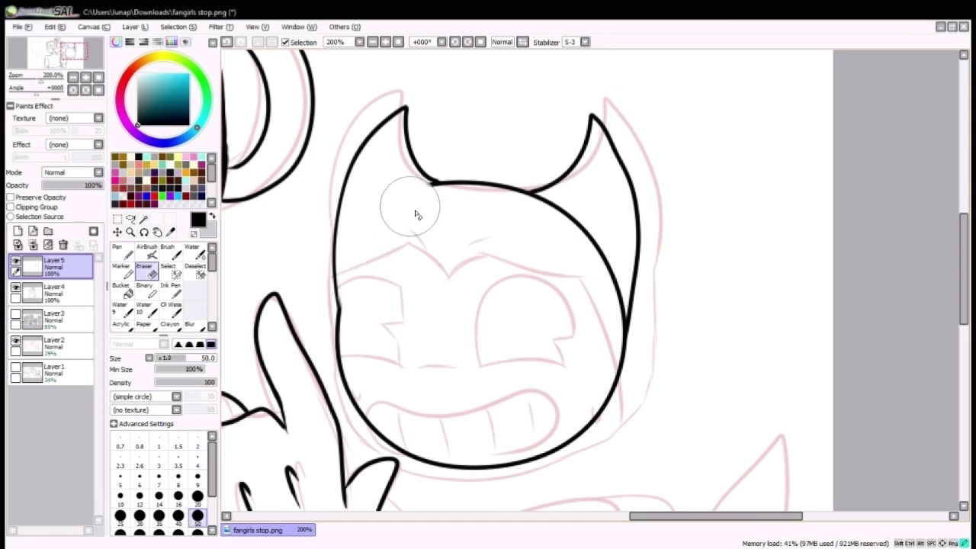
Ink the horned character's zigzag brow line, toothy grin and two notched eyes in black.
{"action": "key", "text": "n"}
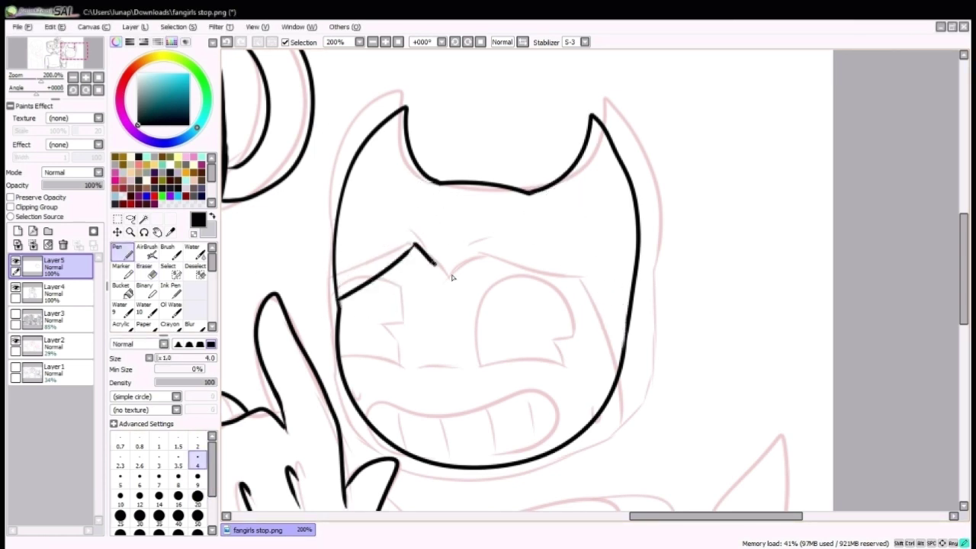
{"action": "left_click_drag", "start_coordinate": [591, 279], "coordinate": [618, 352]}
{"action": "scroll", "coordinate": [349, 336], "scroll_direction": "down", "scroll_amount": 2}
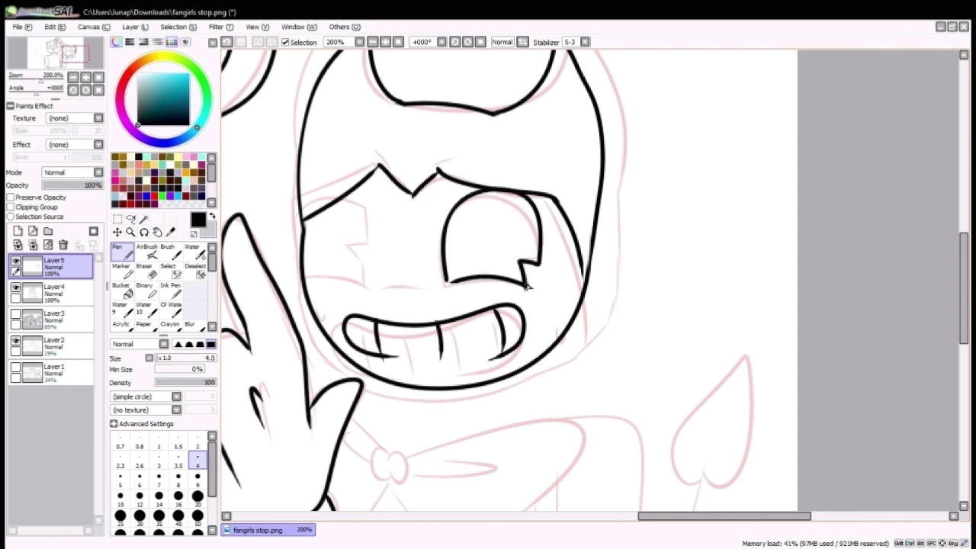
{"action": "key", "text": "ctrl+z"}
{"action": "left_click_drag", "start_coordinate": [526, 286], "coordinate": [504, 200]}
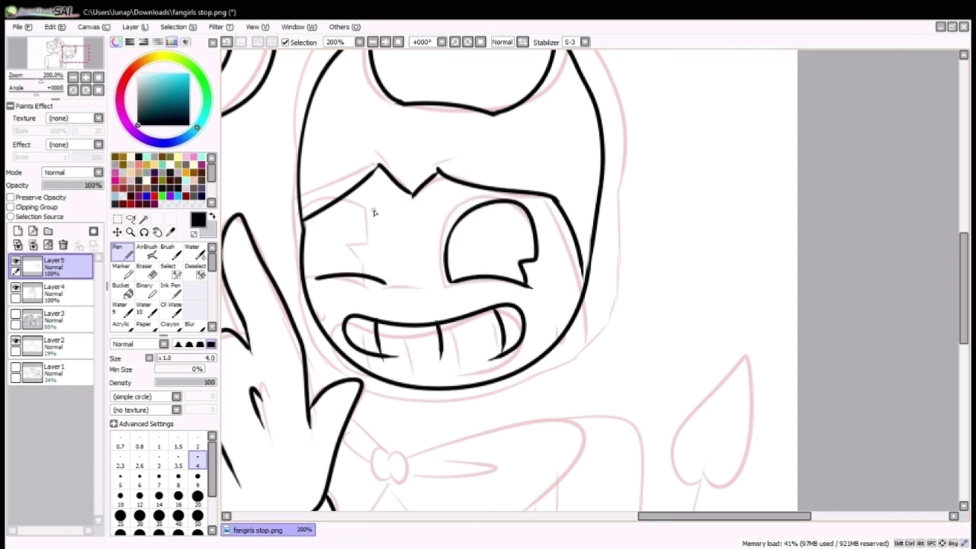
{"action": "scroll", "coordinate": [385, 278], "scroll_direction": "down", "scroll_amount": 3}
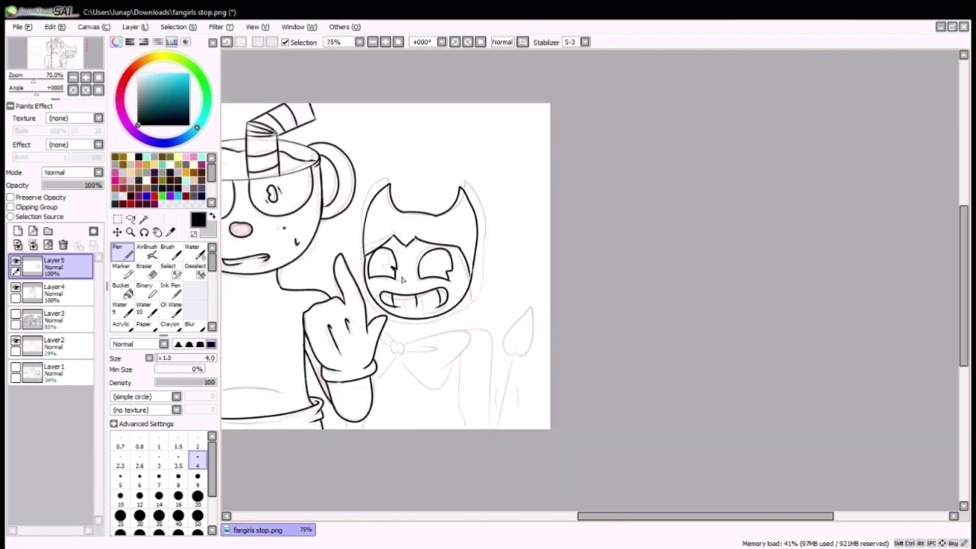
Lasso the horned top of the head, move it slightly down and free-deform it to fit the face.
{"action": "scroll", "coordinate": [324, 309], "scroll_direction": "up", "scroll_amount": 4}
{"action": "scroll", "coordinate": [324, 309], "scroll_direction": "down", "scroll_amount": 1}
{"action": "key", "text": "l"}
{"action": "left_click_drag", "start_coordinate": [324, 309], "coordinate": [319, 315]}
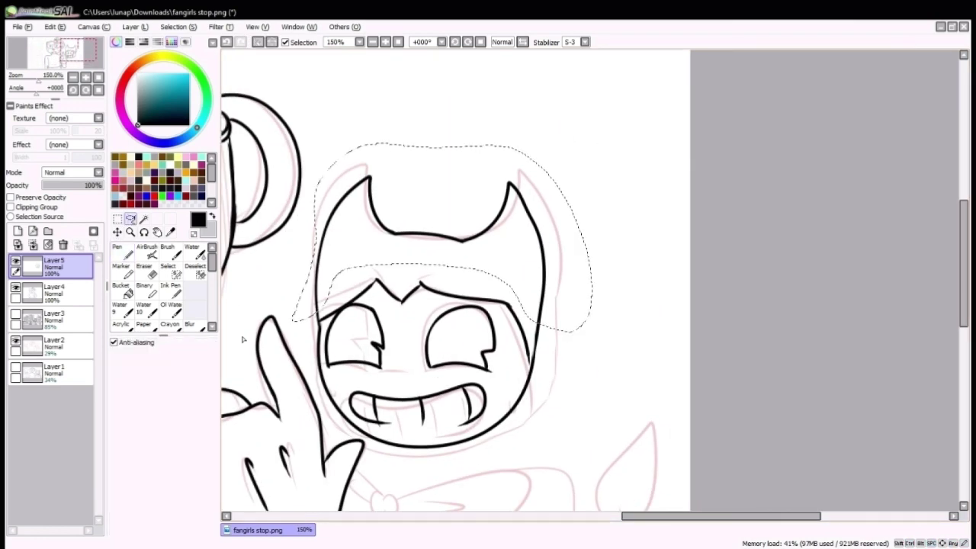
{"action": "key", "text": "ctrl+t"}
{"action": "left_click_drag", "start_coordinate": [349, 203], "coordinate": [349, 215]}
{"action": "left_click", "coordinate": [114, 401]}
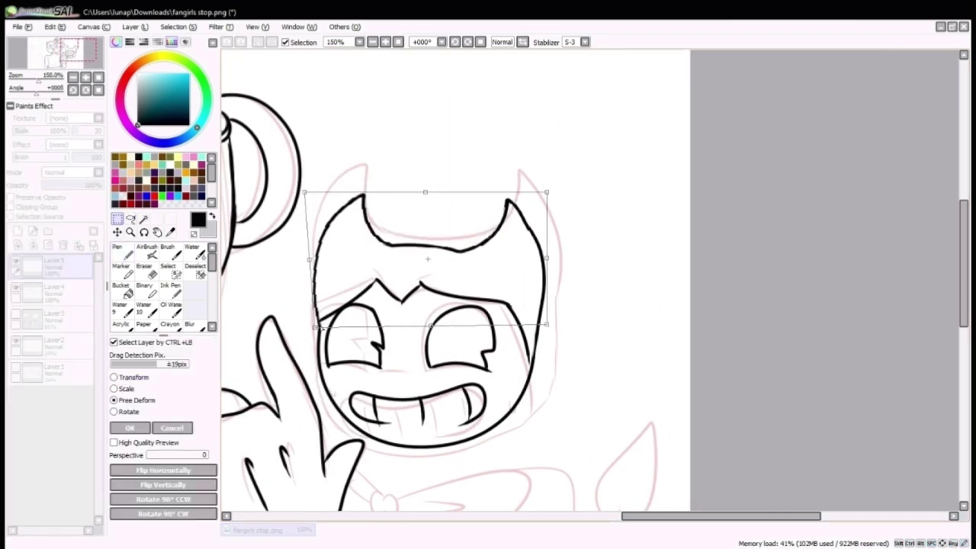
{"action": "key", "text": "Return"}
Ink the horned character's bow tie with its knot, folds and hanging ribbon ends in black.
{"action": "key", "text": "n"}
{"action": "scroll", "coordinate": [424, 313], "scroll_direction": "up", "scroll_amount": 1}
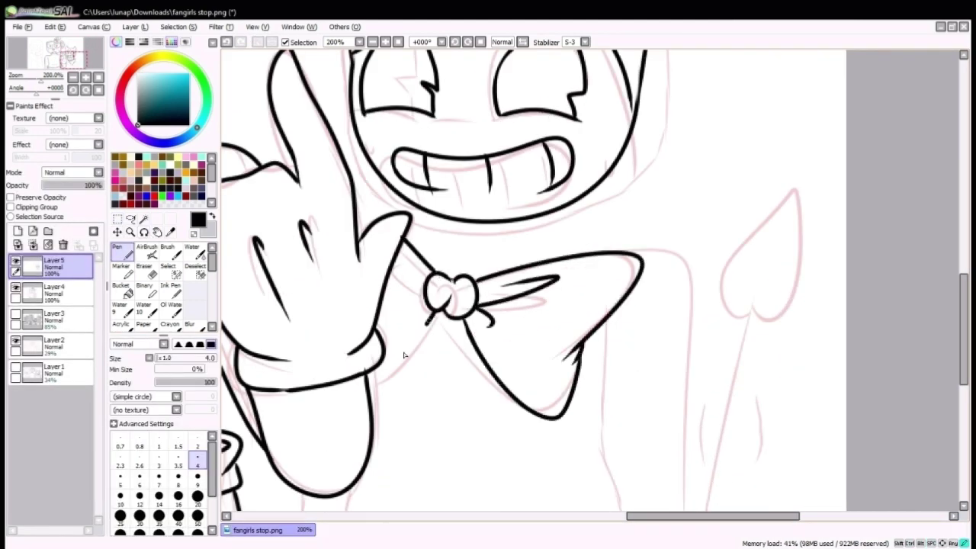
{"action": "left_click_drag", "start_coordinate": [395, 301], "coordinate": [427, 296]}
{"action": "left_click_drag", "start_coordinate": [463, 294], "coordinate": [474, 244]}
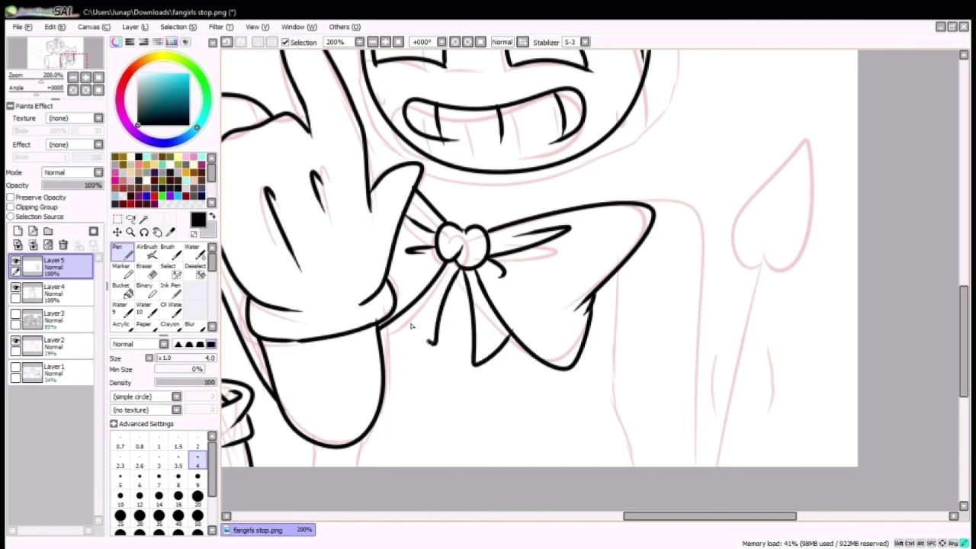
{"action": "scroll", "coordinate": [411, 326], "scroll_direction": "down", "scroll_amount": 1}
{"action": "scroll", "coordinate": [573, 490], "scroll_direction": "up", "scroll_amount": 1}
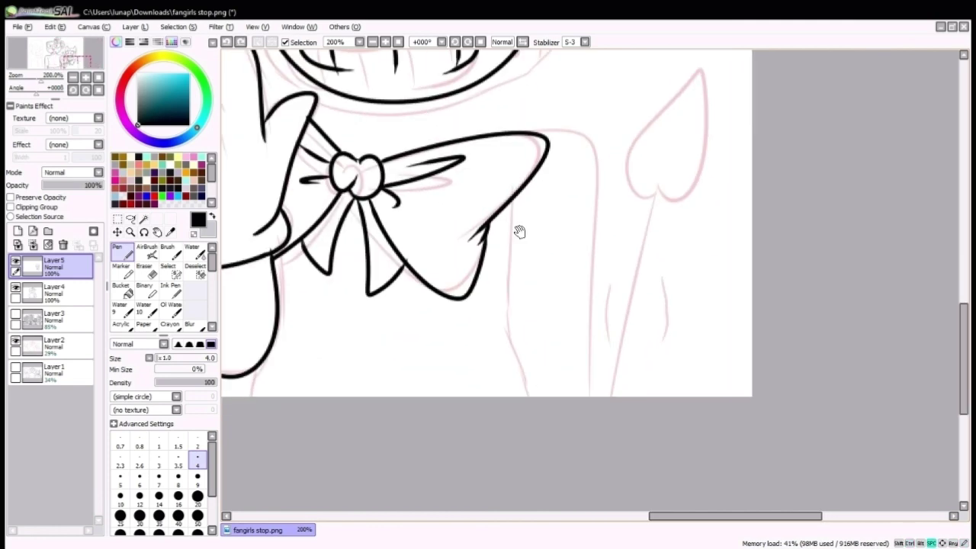
Ink the horned character's shoulder, arm and body side, and merge its layer into the line-art layer below.
{"action": "scroll", "coordinate": [605, 226], "scroll_direction": "down", "scroll_amount": 1}
{"action": "mouse_move", "coordinate": [534, 305]}
{"action": "left_mouse_down"}
{"action": "mouse_move", "coordinate": [496, 371]}
{"action": "mouse_move", "coordinate": [521, 356]}
{"action": "mouse_move", "coordinate": [384, 279]}
{"action": "left_mouse_up"}
{"action": "key", "text": "ctrl+e"}
Ink the horned character's spade-tipped tail with small motion lines beside it.
{"action": "scroll", "coordinate": [697, 257], "scroll_direction": "up", "scroll_amount": 1}
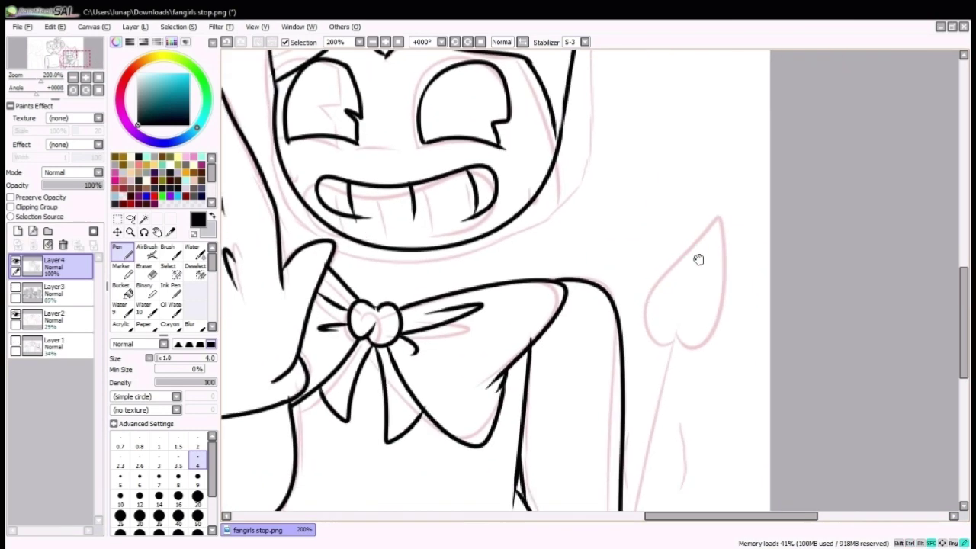
{"action": "left_click_drag", "start_coordinate": [697, 257], "coordinate": [568, 191]}
{"action": "left_click_drag", "start_coordinate": [486, 439], "coordinate": [539, 231]}
{"action": "scroll", "coordinate": [680, 279], "scroll_direction": "down", "scroll_amount": 2}
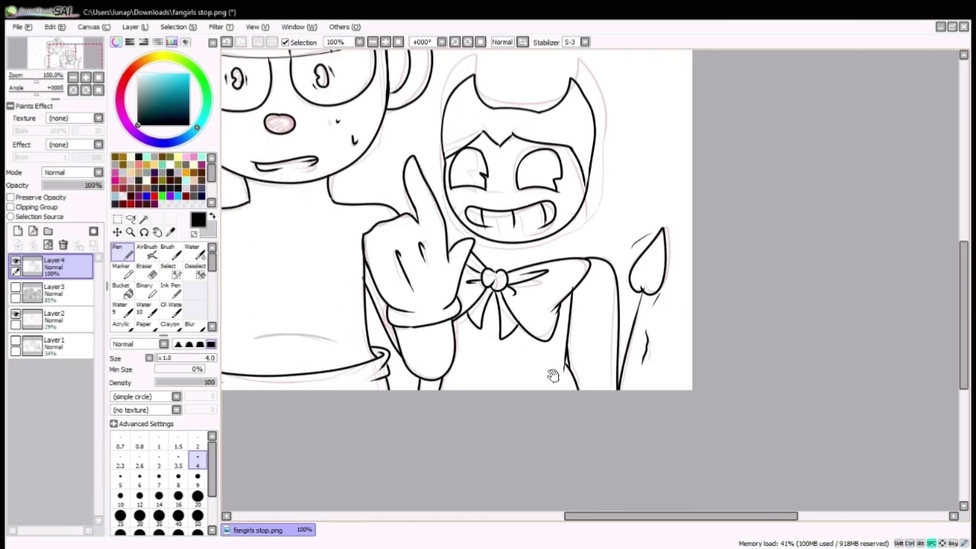
Ink the skull-faced character's chin and far face edge, triangular nose with small crease lines, and open crooked grin in black.
{"action": "scroll", "coordinate": [552, 375], "scroll_direction": "up", "scroll_amount": 2}
{"action": "left_click_drag", "start_coordinate": [720, 331], "coordinate": [526, 336]}
{"action": "left_click_drag", "start_coordinate": [229, 358], "coordinate": [597, 399]}
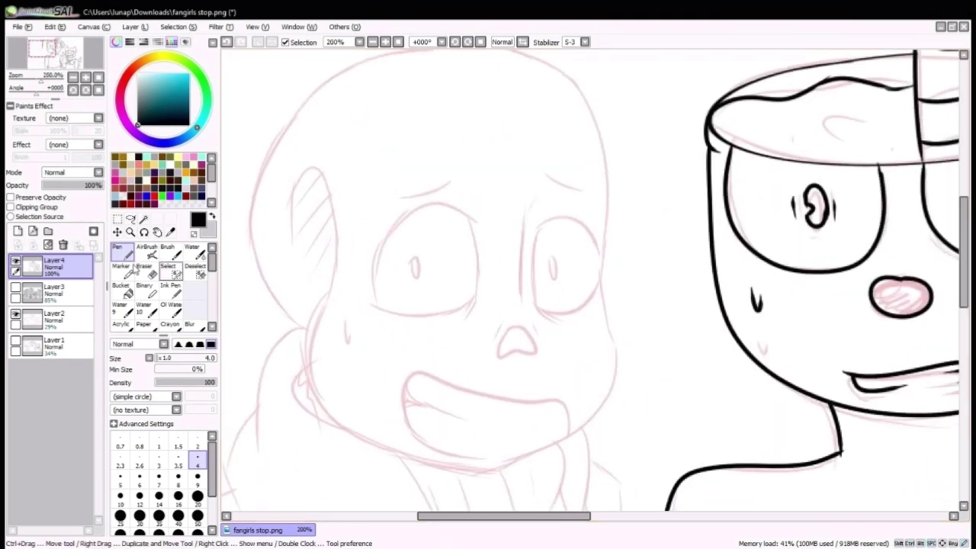
{"action": "scroll", "coordinate": [533, 259], "scroll_direction": "up", "scroll_amount": 1}
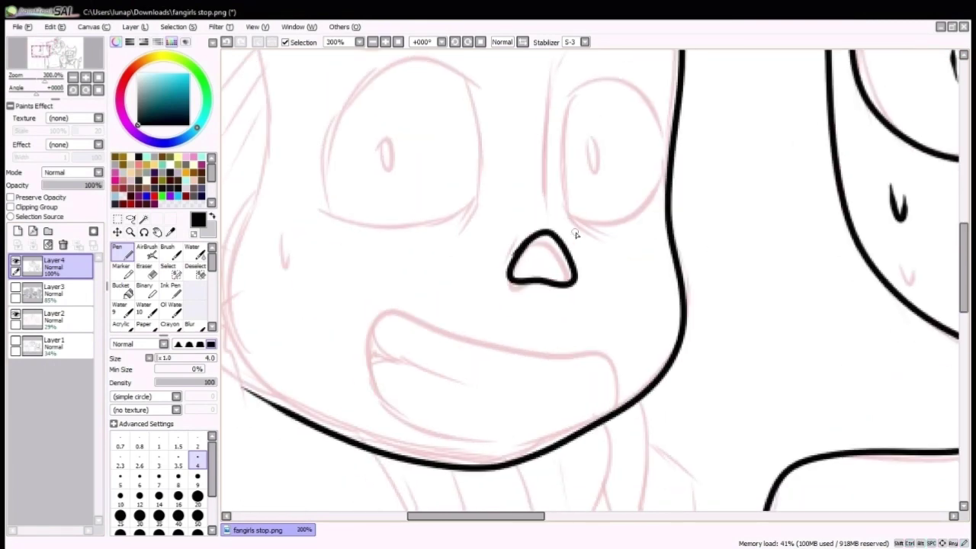
{"action": "mouse_move", "coordinate": [607, 404]}
{"action": "left_mouse_down"}
{"action": "mouse_move", "coordinate": [476, 338]}
{"action": "mouse_move", "coordinate": [489, 427]}
{"action": "left_mouse_up"}
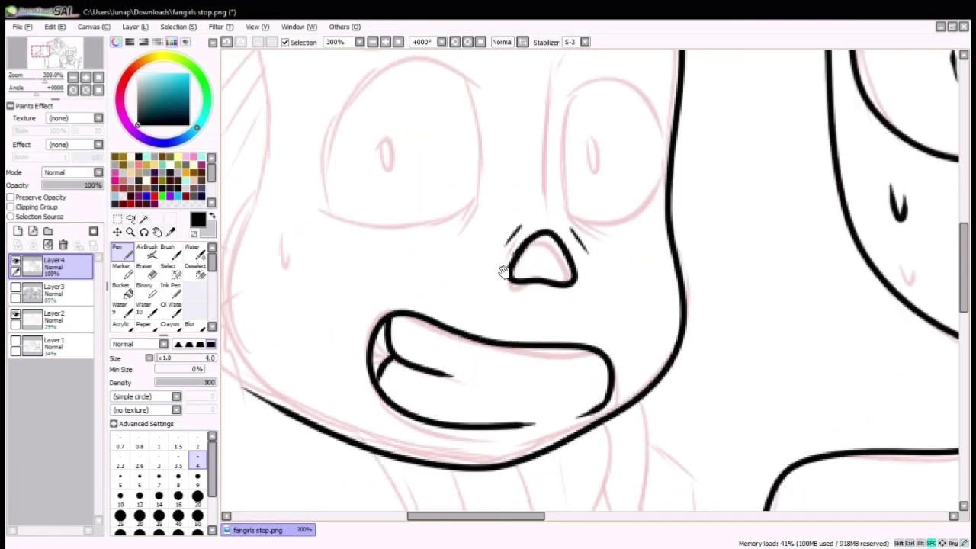
Ink the skull-faced character's two eye sockets, small oval pupils and near eyebrow in black.
{"action": "left_click_drag", "start_coordinate": [501, 271], "coordinate": [530, 335]}
{"action": "left_click_drag", "start_coordinate": [601, 115], "coordinate": [582, 281]}
{"action": "left_click_drag", "start_coordinate": [544, 222], "coordinate": [660, 281]}
{"action": "left_click_drag", "start_coordinate": [463, 324], "coordinate": [622, 313]}
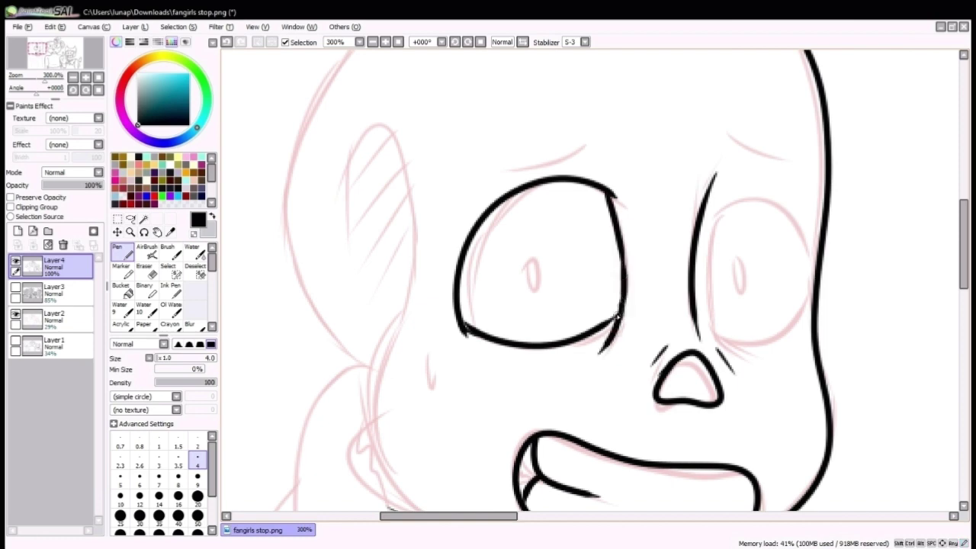
{"action": "left_click_drag", "start_coordinate": [504, 159], "coordinate": [600, 140]}
{"action": "left_click_drag", "start_coordinate": [733, 218], "coordinate": [632, 196]}
{"action": "left_click_drag", "start_coordinate": [713, 259], "coordinate": [611, 189]}
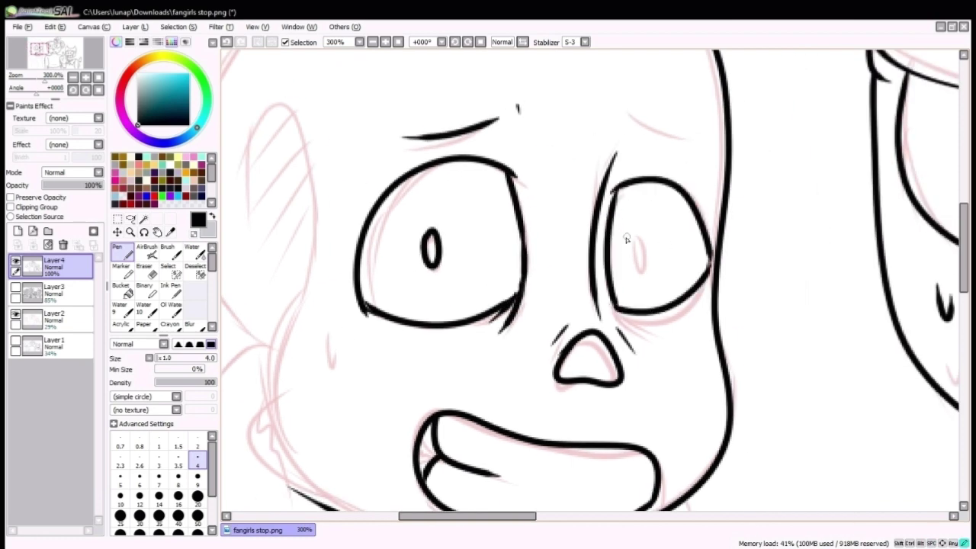
Ink the far eyebrow, sweat drops, temple hollow and near cheek of the skull face, and undo the last stroke.
{"action": "scroll", "coordinate": [633, 122], "scroll_direction": "down", "scroll_amount": 1}
{"action": "mouse_move", "coordinate": [406, 229]}
{"action": "left_mouse_down"}
{"action": "mouse_move", "coordinate": [435, 412]}
{"action": "mouse_move", "coordinate": [488, 436]}
{"action": "left_mouse_up"}
{"action": "left_click_drag", "start_coordinate": [475, 277], "coordinate": [486, 286]}
{"action": "left_click_drag", "start_coordinate": [714, 360], "coordinate": [723, 404]}
{"action": "left_click_drag", "start_coordinate": [467, 129], "coordinate": [708, 90]}
{"action": "key", "text": "ctrl+z"}
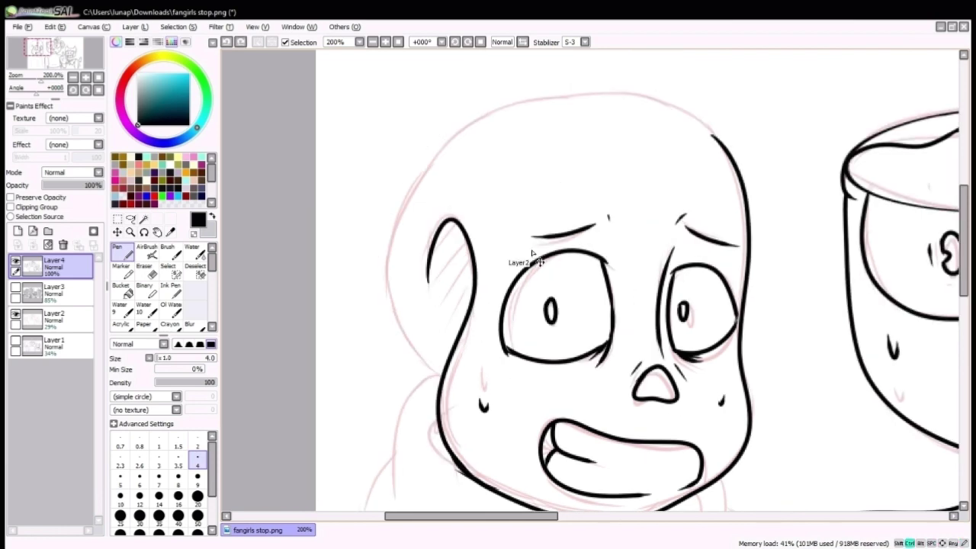
Erase the upper end of the skull face's side line and ink the domed head outline down to the cheek.
{"action": "key", "text": "e"}
{"action": "left_click_drag", "start_coordinate": [738, 174], "coordinate": [717, 135]}
{"action": "key", "text": "n"}
{"action": "left_click_drag", "start_coordinate": [440, 376], "coordinate": [417, 358]}
{"action": "mouse_move", "coordinate": [390, 328]}
{"action": "left_mouse_down"}
{"action": "mouse_move", "coordinate": [645, 91]}
{"action": "mouse_move", "coordinate": [744, 171]}
{"action": "left_mouse_up"}
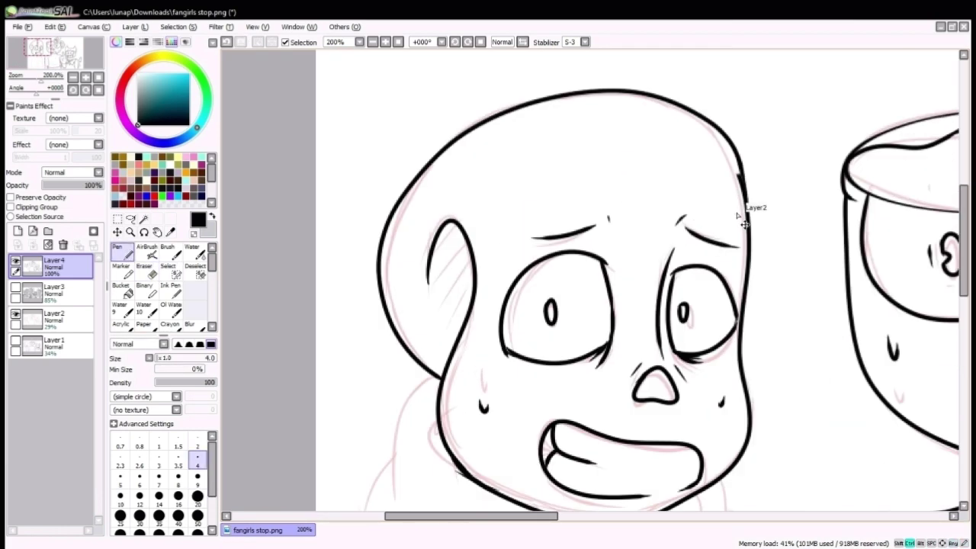
Lasso the skull-faced character's domed head outline and free-deform it slightly larger, pulling its upper corners outward.
{"action": "left_click_drag", "start_coordinate": [422, 389], "coordinate": [335, 404]}
{"action": "key", "text": "l"}
{"action": "left_click_drag", "start_coordinate": [638, 103], "coordinate": [641, 184]}
{"action": "key", "text": "ctrl+z"}
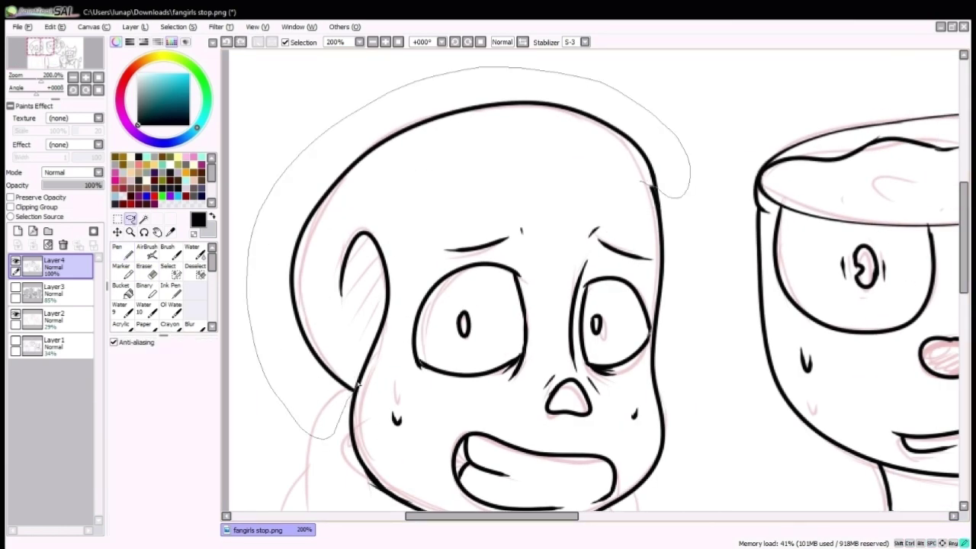
{"action": "left_click_drag", "start_coordinate": [357, 385], "coordinate": [326, 427]}
{"action": "key", "text": "ctrl+t"}
{"action": "left_click_drag", "start_coordinate": [283, 76], "coordinate": [273, 67]}
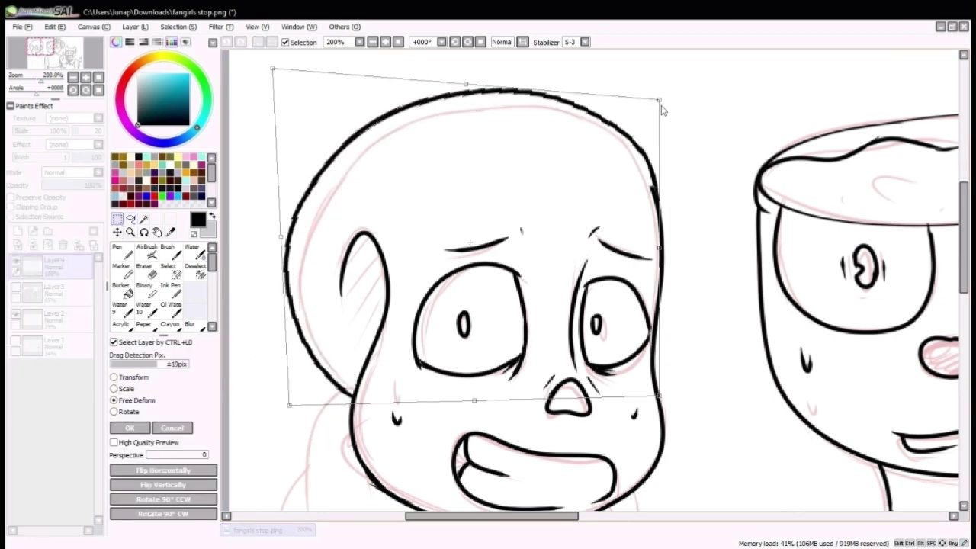
{"action": "left_click_drag", "start_coordinate": [662, 110], "coordinate": [656, 107]}
{"action": "scroll", "coordinate": [655, 107], "scroll_direction": "down", "scroll_amount": 2}
{"action": "key", "text": "Return"}
Ink the skull-faced character's hood, turtleneck collar and both open jacket edges in black.
{"action": "left_click_drag", "start_coordinate": [547, 208], "coordinate": [547, 134]}
{"action": "scroll", "coordinate": [528, 207], "scroll_direction": "up", "scroll_amount": 2}
{"action": "key", "text": "n"}
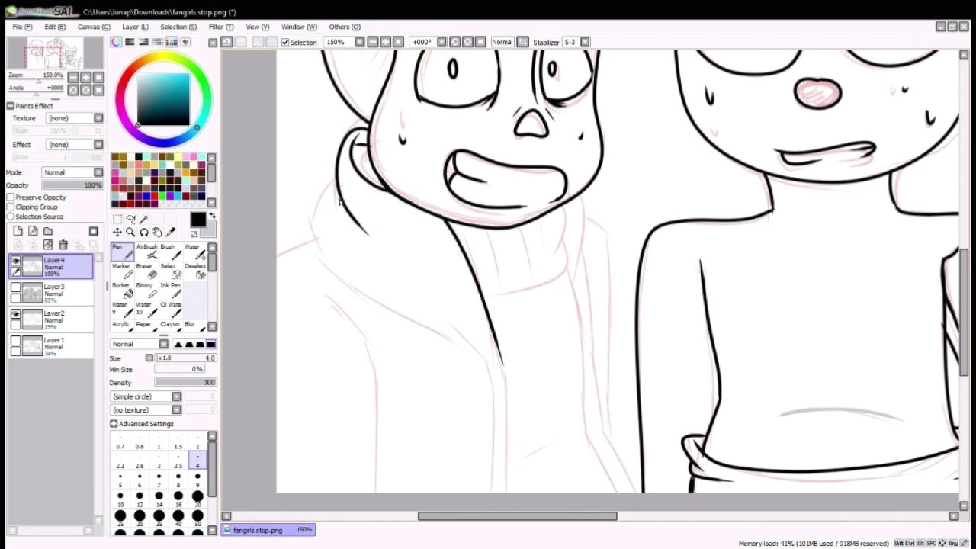
{"action": "left_click_drag", "start_coordinate": [518, 356], "coordinate": [486, 342]}
{"action": "left_click_drag", "start_coordinate": [416, 316], "coordinate": [473, 359]}
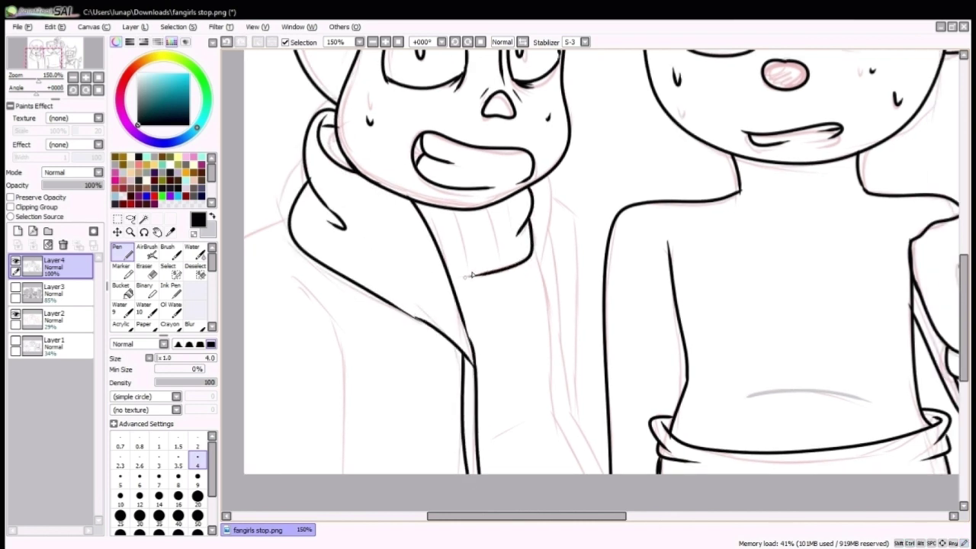
{"action": "left_click_drag", "start_coordinate": [555, 178], "coordinate": [494, 191]}
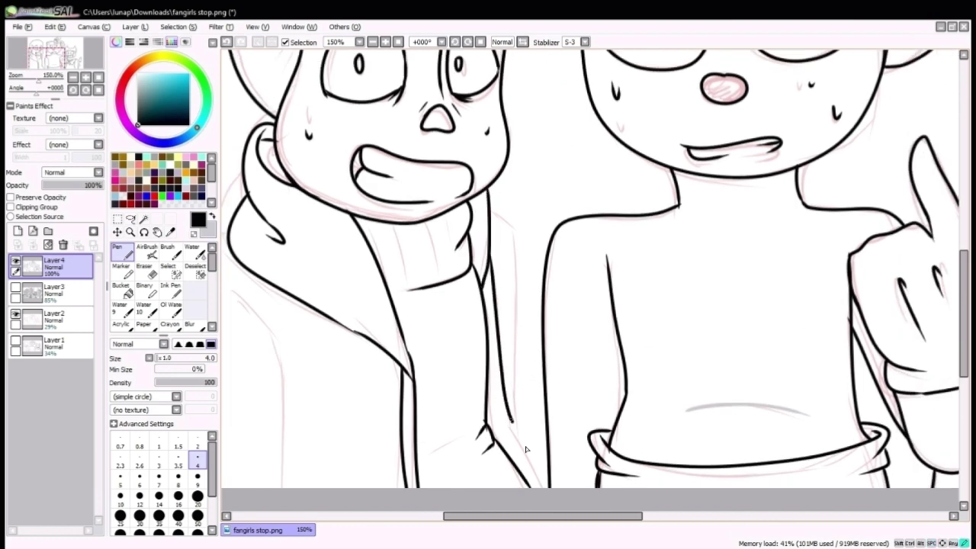
{"action": "left_click_drag", "start_coordinate": [515, 231], "coordinate": [723, 121]}
{"action": "scroll", "coordinate": [481, 307], "scroll_direction": "down", "scroll_amount": 2}
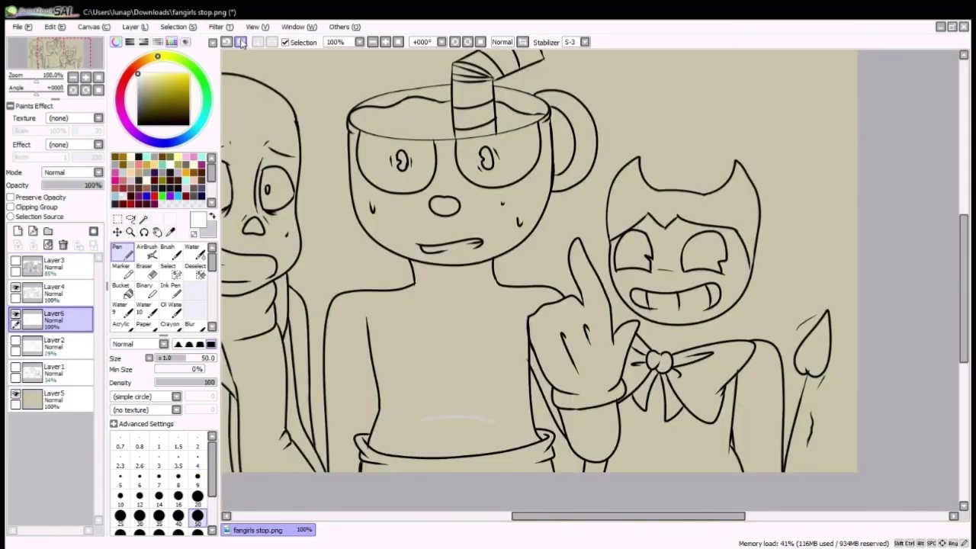
Color the cup-headed character's face, cup handle and gloved hand white on Layer6, and clear the selection.
{"action": "left_click", "coordinate": [241, 42]}
{"action": "mouse_move", "coordinate": [366, 168]}
{"action": "left_mouse_down"}
{"action": "mouse_move", "coordinate": [427, 229]}
{"action": "mouse_move", "coordinate": [617, 137]}
{"action": "mouse_move", "coordinate": [599, 370]}
{"action": "left_mouse_up"}
{"action": "key", "text": "ctrl+d"}
{"action": "scroll", "coordinate": [539, 259], "scroll_direction": "left", "scroll_amount": 3}
{"action": "scroll", "coordinate": [539, 259], "scroll_direction": "down", "scroll_amount": 2}
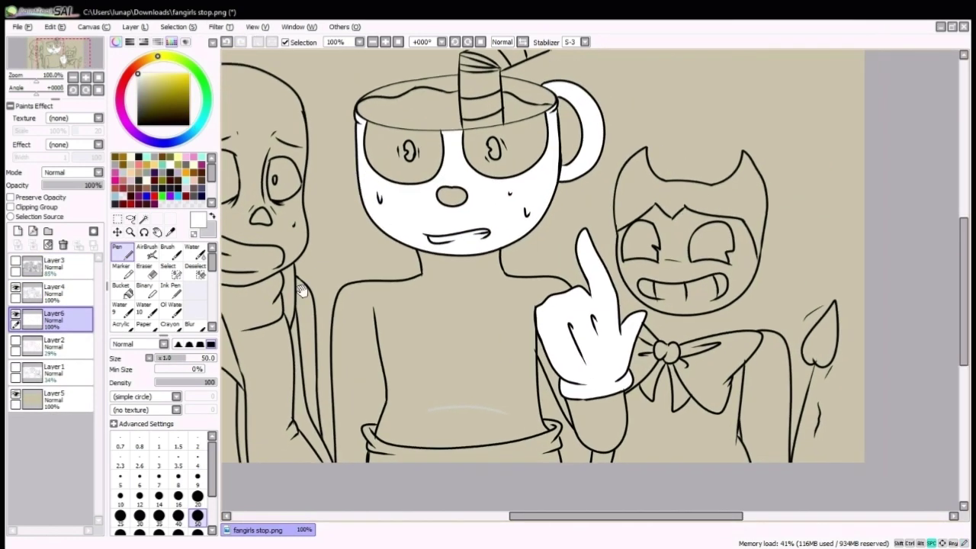
Select the cup-headed character's shirt and sleeve areas from the Layer4 line art, filling in the narrow gaps.
{"action": "left_click", "coordinate": [54, 290]}
{"action": "left_click", "coordinate": [144, 219]}
{"action": "left_click", "coordinate": [447, 356]}
{"action": "scroll", "coordinate": [502, 307], "scroll_direction": "up", "scroll_amount": 2}
{"action": "scroll", "coordinate": [502, 306], "scroll_direction": "down", "scroll_amount": 2}
{"action": "scroll", "coordinate": [458, 267], "scroll_direction": "right", "scroll_amount": 2}
{"action": "key", "text": "s"}
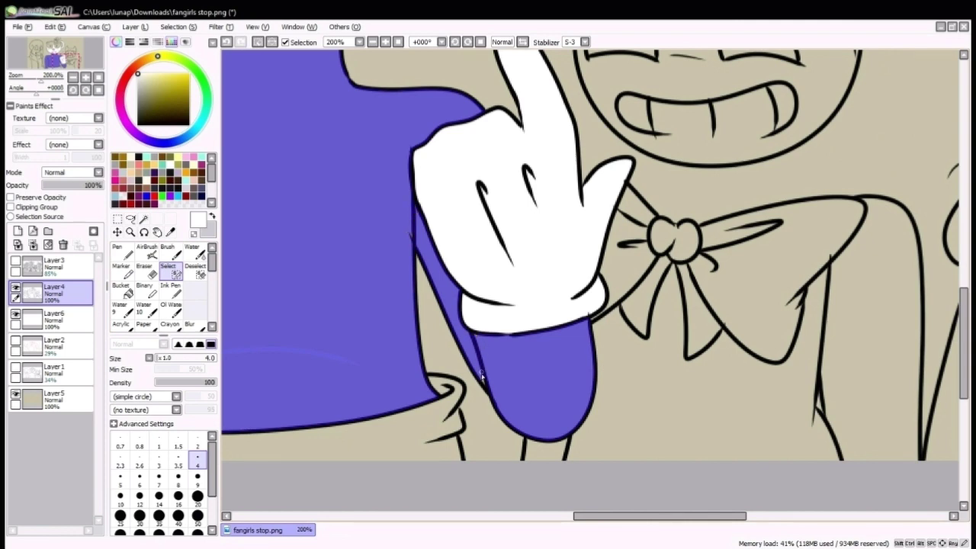
{"action": "scroll", "coordinate": [482, 375], "scroll_direction": "left", "scroll_amount": 4}
{"action": "scroll", "coordinate": [482, 375], "scroll_direction": "down", "scroll_amount": 2}
{"action": "key", "text": "n"}
{"action": "left_click", "coordinate": [54, 317]}
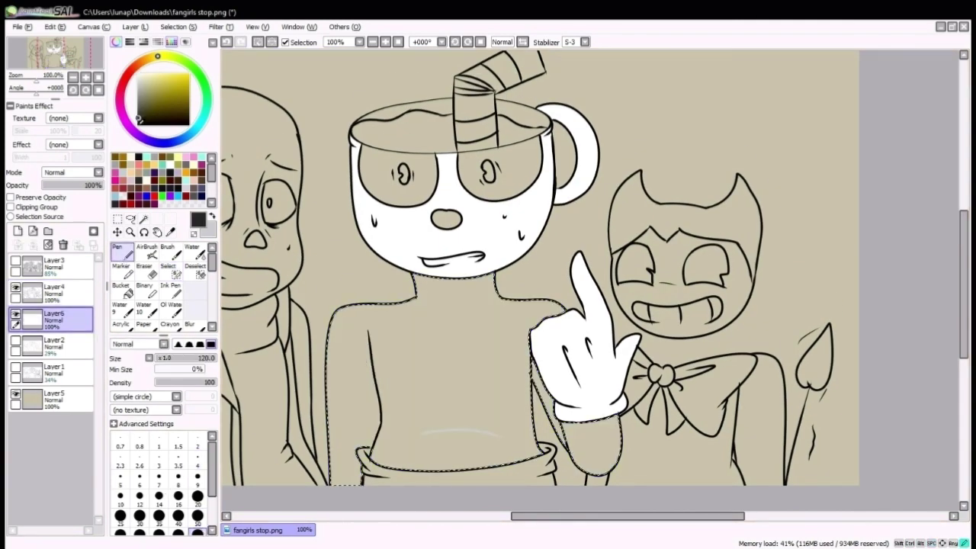
{"action": "mouse_move", "coordinate": [351, 320]}
{"action": "left_mouse_down"}
{"action": "mouse_move", "coordinate": [404, 447]}
{"action": "mouse_move", "coordinate": [588, 376]}
{"action": "left_mouse_up"}
{"action": "key", "text": "ctrl+z"}
Erase the black inner arm line on the cup-headed character's shirt in Layer4 and redraw it in light grey.
{"action": "scroll", "coordinate": [496, 371], "scroll_direction": "up", "scroll_amount": 2}
{"action": "left_click", "coordinate": [54, 290]}
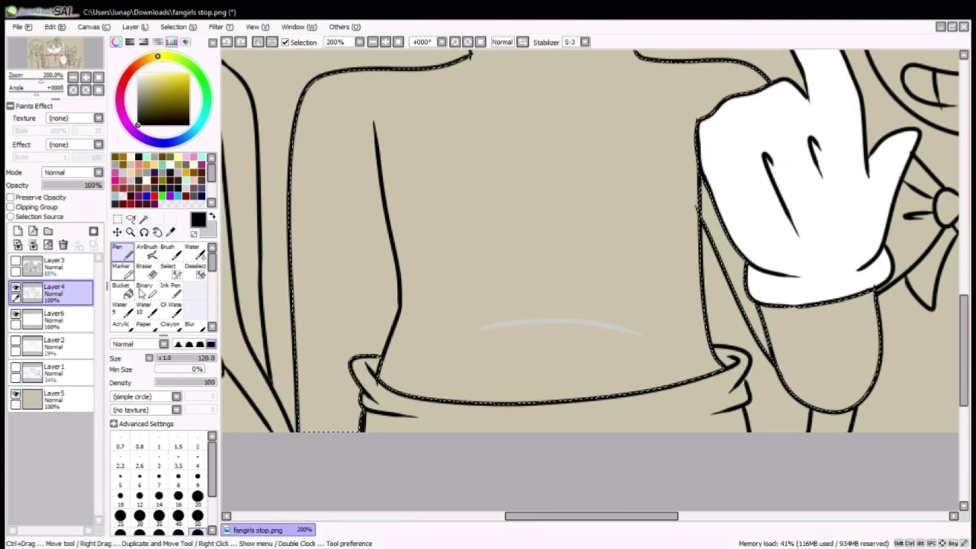
{"action": "key", "text": "e"}
{"action": "key", "text": "x"}
{"action": "scroll", "coordinate": [349, 196], "scroll_direction": "up", "scroll_amount": 2}
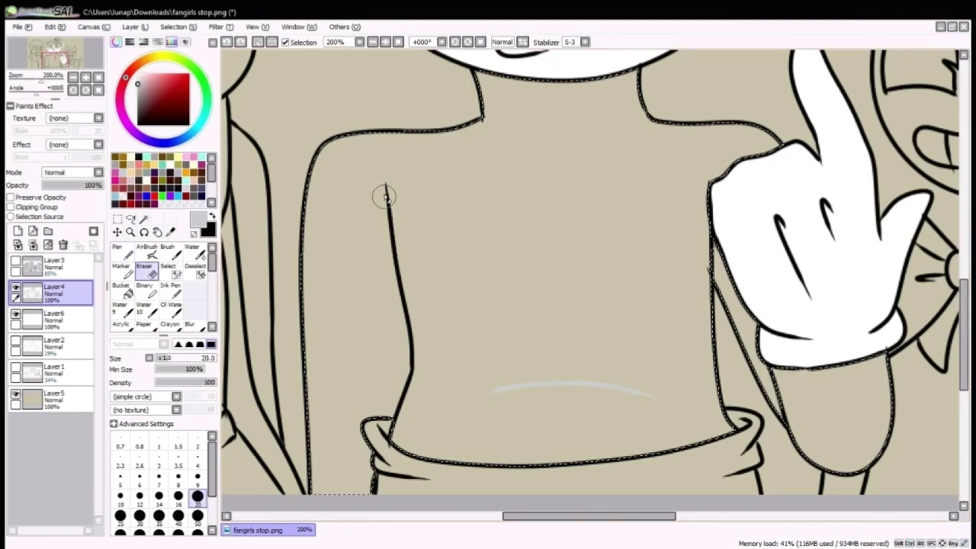
{"action": "left_click_drag", "start_coordinate": [386, 196], "coordinate": [402, 396]}
{"action": "key", "text": "n"}
{"action": "left_click_drag", "start_coordinate": [375, 190], "coordinate": [399, 402]}
{"action": "scroll", "coordinate": [399, 402], "scroll_direction": "right", "scroll_amount": 3}
{"action": "scroll", "coordinate": [399, 402], "scroll_direction": "down", "scroll_amount": 1}
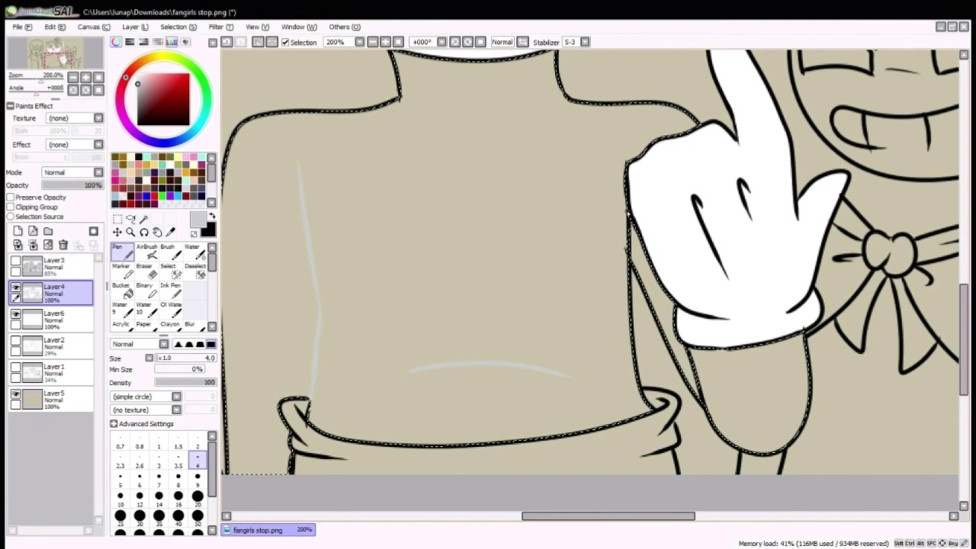
Paint the selected shirt, neck and sleeve of the cup-headed character black on Layer6 with a size 50 pen.
{"action": "left_click", "coordinate": [54, 319]}
{"action": "key", "text": "x"}
{"action": "left_click", "coordinate": [198, 516]}
{"action": "mouse_move", "coordinate": [244, 130]}
{"action": "left_mouse_down"}
{"action": "mouse_move", "coordinate": [267, 366]}
{"action": "mouse_move", "coordinate": [379, 384]}
{"action": "mouse_move", "coordinate": [473, 99]}
{"action": "left_mouse_up"}
{"action": "scroll", "coordinate": [473, 229], "scroll_direction": "down", "scroll_amount": 1}
{"action": "mouse_move", "coordinate": [496, 153]}
{"action": "left_mouse_down"}
{"action": "mouse_move", "coordinate": [534, 427]}
{"action": "mouse_move", "coordinate": [676, 315]}
{"action": "mouse_move", "coordinate": [724, 427]}
{"action": "left_mouse_up"}
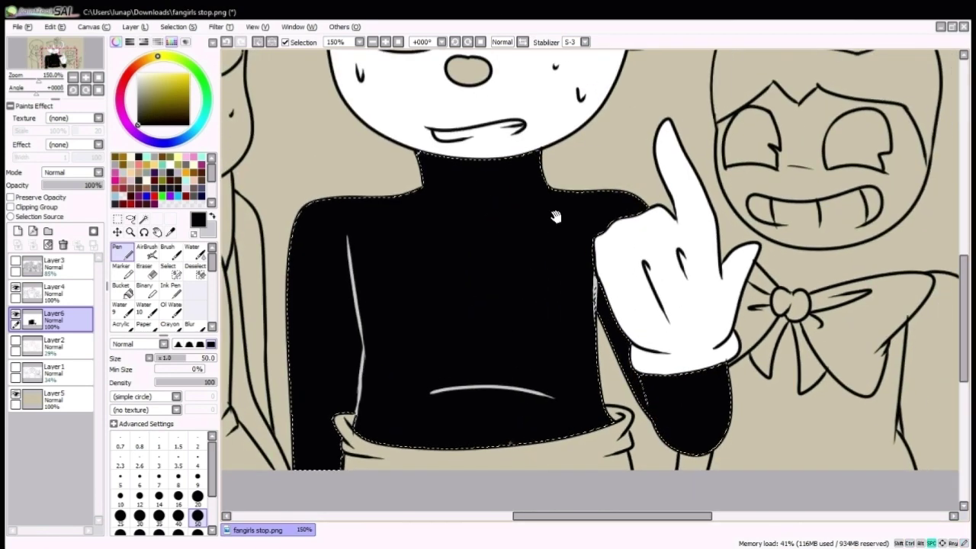
Draw thin light grey highlight lines along the black shirt's side and raised sleeve with a size 4 pen.
{"action": "left_click_drag", "start_coordinate": [556, 217], "coordinate": [465, 157]}
{"action": "scroll", "coordinate": [464, 157], "scroll_direction": "up", "scroll_amount": 2}
{"action": "key", "text": "x"}
{"action": "left_click", "coordinate": [197, 461]}
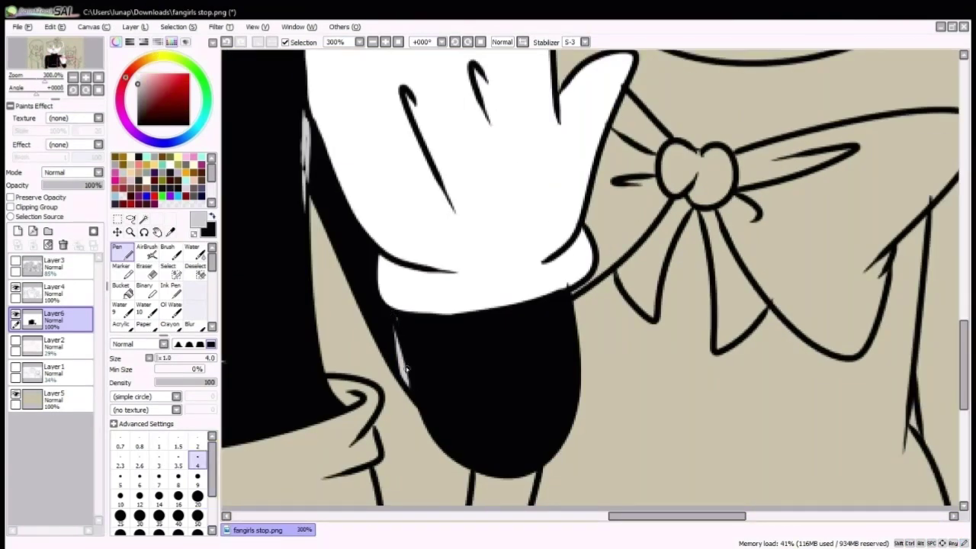
{"action": "left_click_drag", "start_coordinate": [400, 355], "coordinate": [411, 393]}
{"action": "left_click_drag", "start_coordinate": [305, 122], "coordinate": [474, 160]}
{"action": "scroll", "coordinate": [562, 327], "scroll_direction": "down", "scroll_amount": 3}
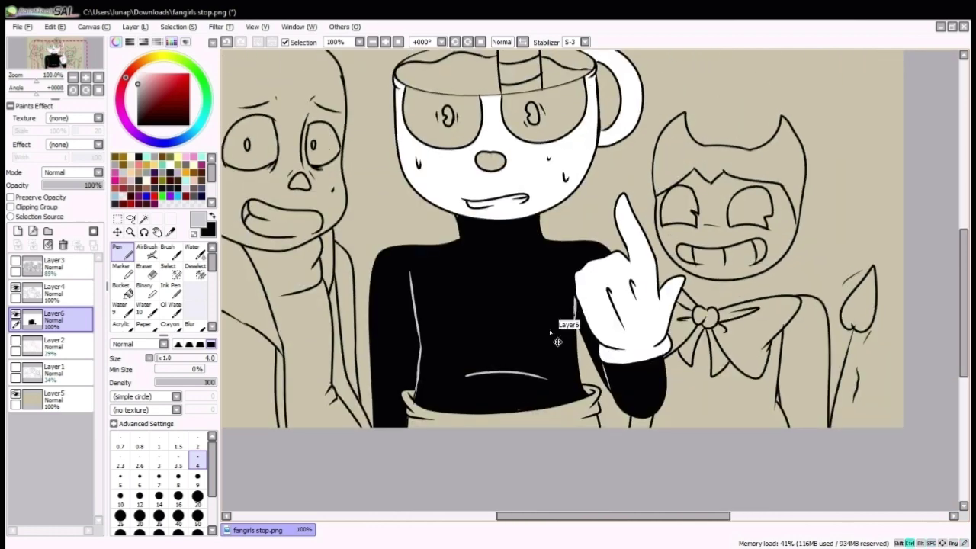
Select both of the cup-headed character's eye areas from Layer4 and paint them white on Layer6.
{"action": "scroll", "coordinate": [282, 290], "scroll_direction": "up", "scroll_amount": 2}
{"action": "key", "text": "x"}
{"action": "scroll", "coordinate": [482, 387], "scroll_direction": "down", "scroll_amount": 3}
{"action": "left_click", "coordinate": [53, 293]}
{"action": "left_click", "coordinate": [144, 219]}
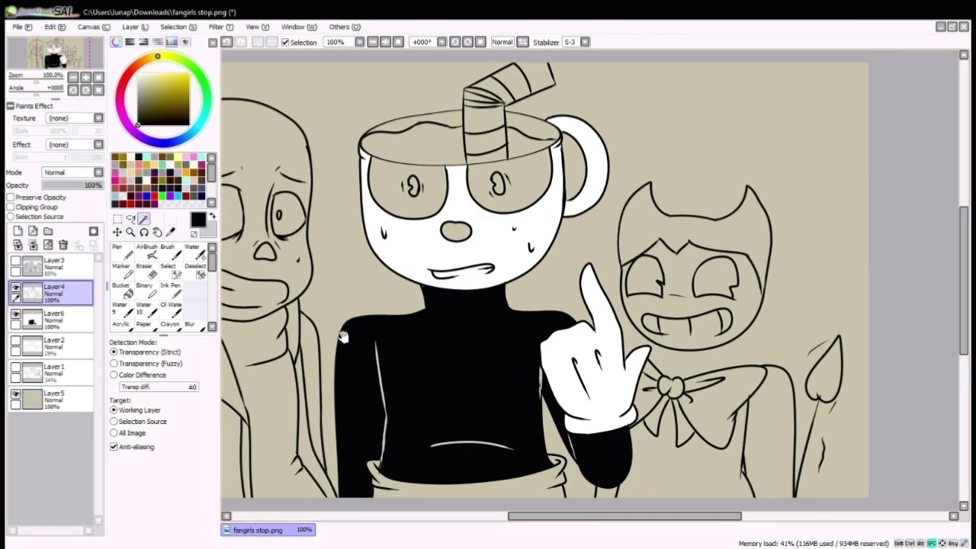
{"action": "scroll", "coordinate": [496, 260], "scroll_direction": "up", "scroll_amount": 2}
{"action": "left_click", "coordinate": [602, 263]}
{"action": "left_click", "coordinate": [370, 293]}
{"action": "left_click", "coordinate": [54, 321]}
{"action": "left_click", "coordinate": [119, 252]}
{"action": "key", "text": "x"}
{"action": "mouse_move", "coordinate": [328, 259]}
{"action": "left_mouse_down"}
{"action": "mouse_move", "coordinate": [381, 203]}
{"action": "mouse_move", "coordinate": [513, 379]}
{"action": "mouse_move", "coordinate": [626, 305]}
{"action": "left_mouse_up"}
Select the cup's inner wall above the liquid on both sides of the straw and paint it light grey on Layer6.
{"action": "left_click", "coordinate": [53, 293]}
{"action": "left_click", "coordinate": [143, 219]}
{"action": "left_click", "coordinate": [411, 157]}
{"action": "left_click", "coordinate": [610, 160]}
{"action": "scroll", "coordinate": [582, 141], "scroll_direction": "up", "scroll_amount": 2}
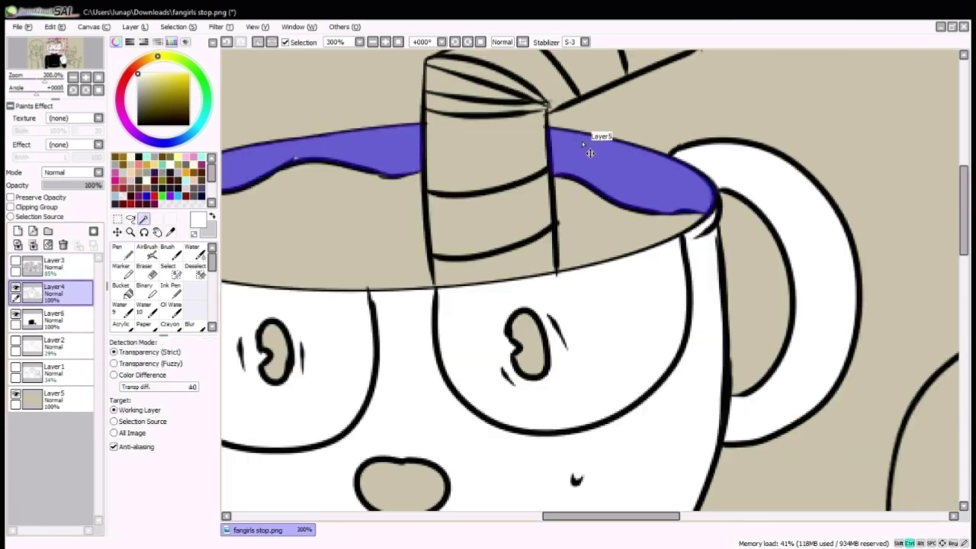
{"action": "key", "text": "s"}
{"action": "scroll", "coordinate": [507, 114], "scroll_direction": "down", "scroll_amount": 3}
{"action": "key", "text": "n"}
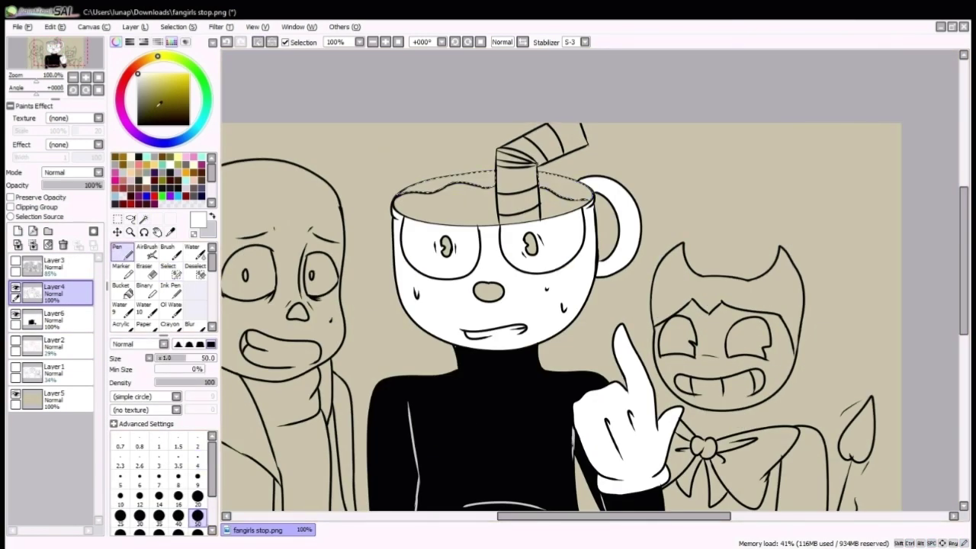
{"action": "scroll", "coordinate": [572, 100], "scroll_direction": "up", "scroll_amount": 2}
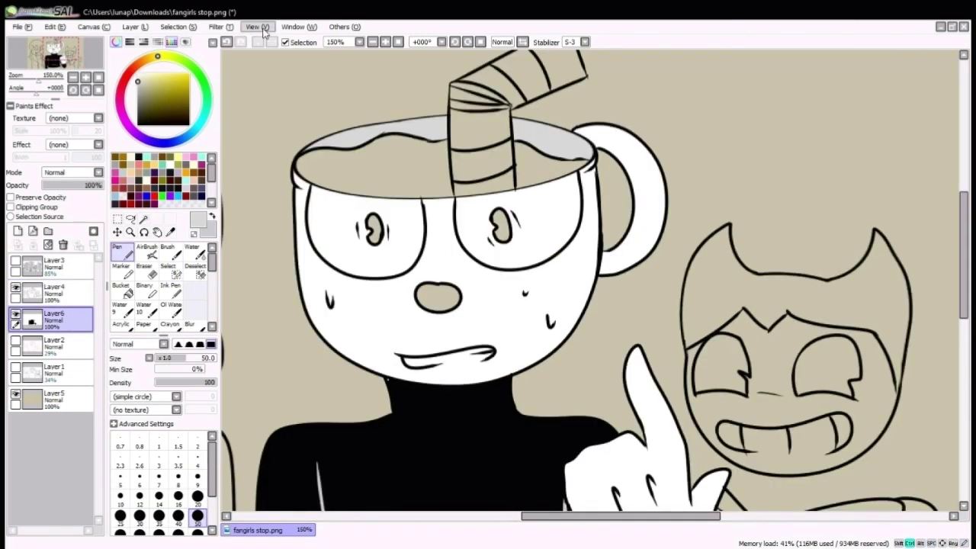
Select alternate stripes and the folded joint of the straw from the Layer4 line art, including the small gaps.
{"action": "left_click", "coordinate": [144, 219]}
{"action": "left_click", "coordinate": [564, 174]}
{"action": "left_click", "coordinate": [488, 202]}
{"action": "left_click", "coordinate": [458, 223]}
{"action": "left_click", "coordinate": [457, 263]}
{"action": "left_click", "coordinate": [465, 337]}
{"action": "scroll", "coordinate": [502, 233], "scroll_direction": "up", "scroll_amount": 2}
{"action": "key", "text": "s"}
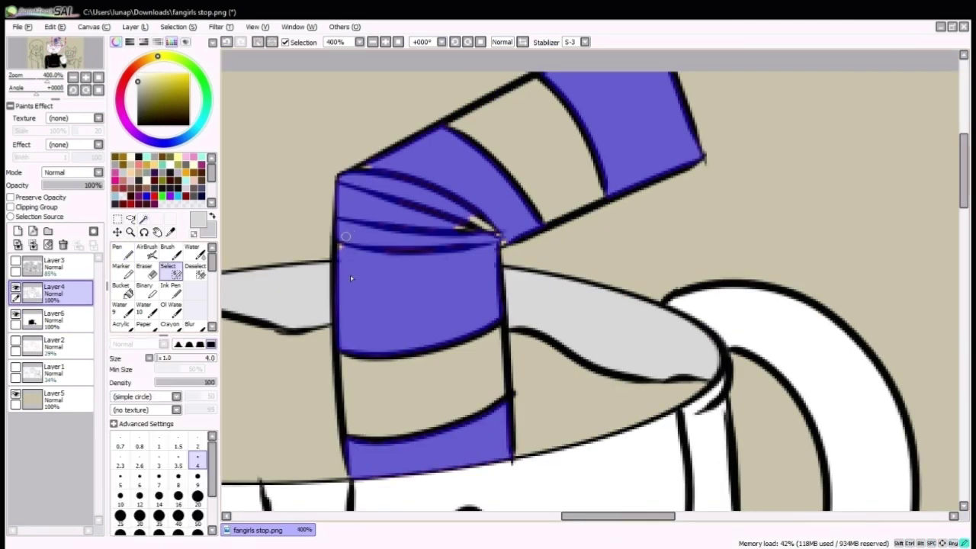
{"action": "scroll", "coordinate": [488, 226], "scroll_direction": "down", "scroll_amount": 2}
Paint the selected straw stripes and folds white on Layer6 and clear the selection.
{"action": "key", "text": "n"}
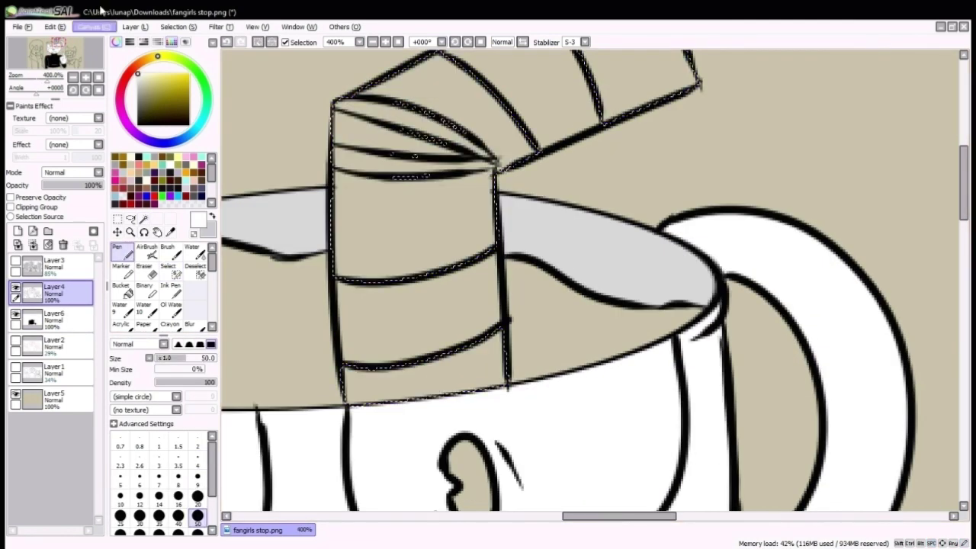
{"action": "scroll", "coordinate": [567, 240], "scroll_direction": "down", "scroll_amount": 2}
{"action": "key", "text": "Delete"}
{"action": "left_click", "coordinate": [50, 316]}
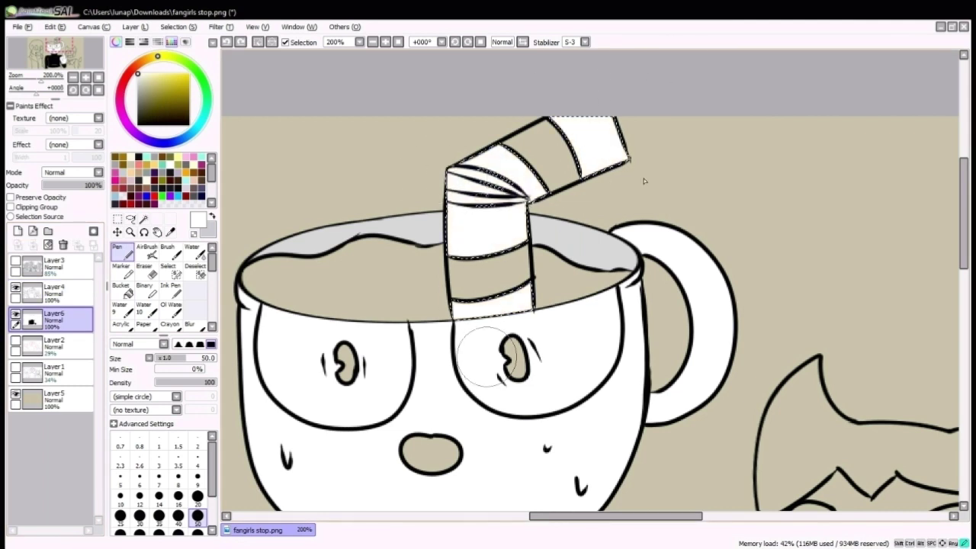
{"action": "key", "text": "ctrl+d"}
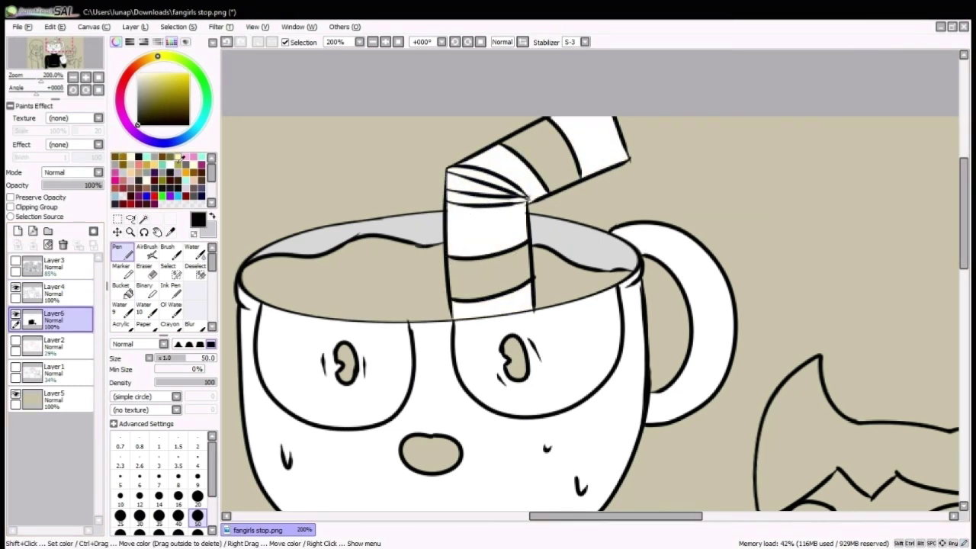
Select the liquid on both sides of the straw from Layer4 and paint it pale yellow on Layer6.
{"action": "left_click", "coordinate": [150, 73]}
{"action": "left_click", "coordinate": [49, 294]}
{"action": "left_click", "coordinate": [127, 293]}
{"action": "left_click", "coordinate": [348, 283]}
{"action": "left_click", "coordinate": [580, 275]}
{"action": "key", "text": "n"}
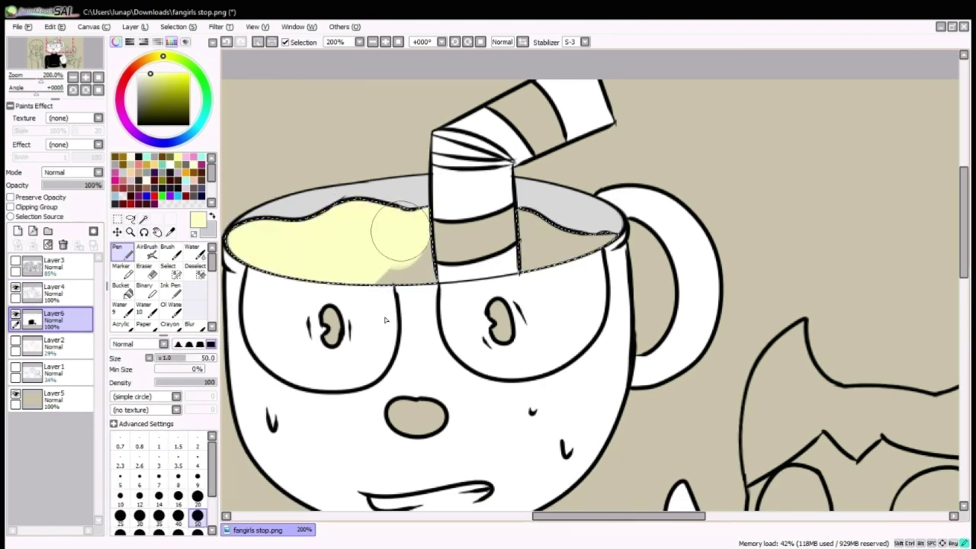
{"action": "scroll", "coordinate": [534, 283], "scroll_direction": "down", "scroll_amount": 2}
Fill both of the cup-headed character's pupils with black on Layer4 and touch up their edges with a size 6 pen.
{"action": "scroll", "coordinate": [534, 282], "scroll_direction": "up", "scroll_amount": 4}
{"action": "left_click", "coordinate": [122, 290]}
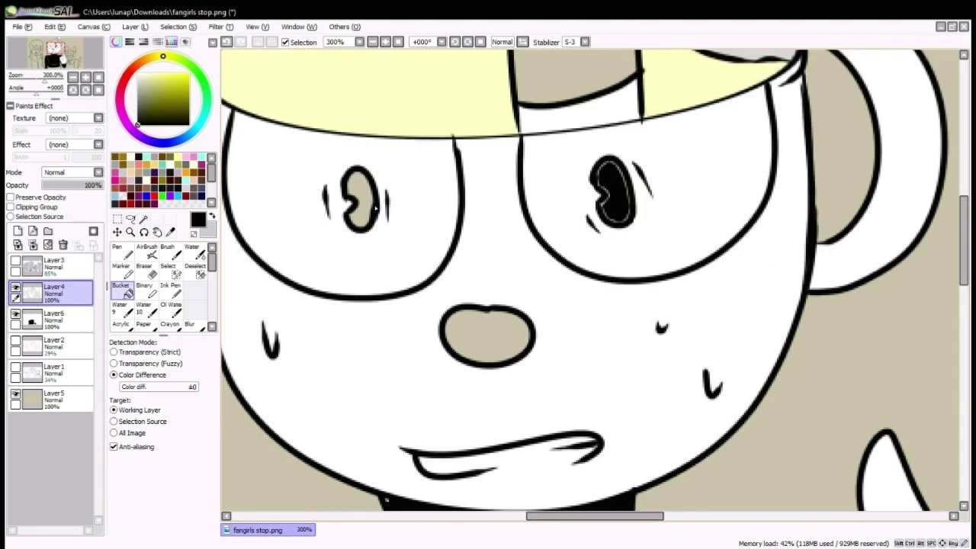
{"action": "key", "text": "n"}
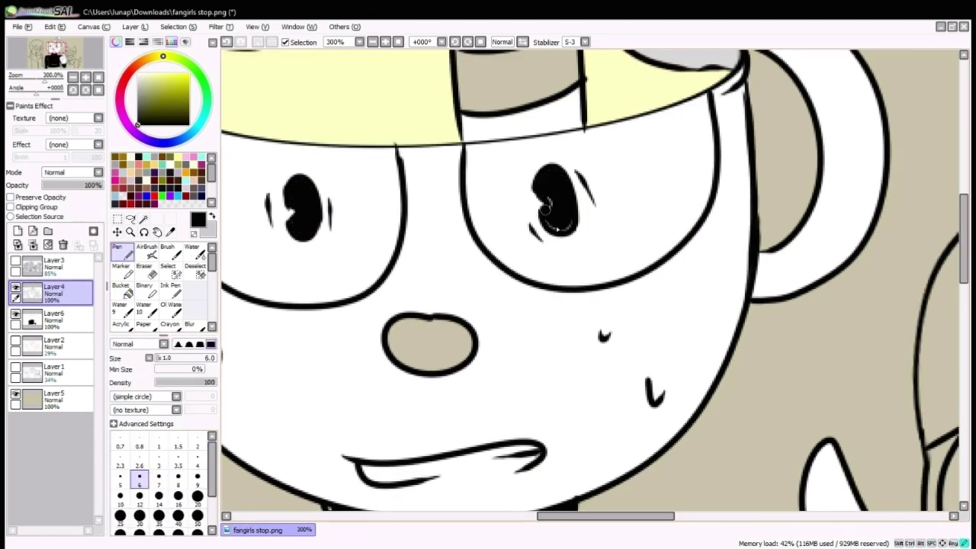
Select the cup-headed character's nose from the Layer4 line art and paint it red on Layer6.
{"action": "scroll", "coordinate": [538, 155], "scroll_direction": "down", "scroll_amount": 1}
{"action": "left_click", "coordinate": [120, 290]}
{"action": "left_click", "coordinate": [435, 358]}
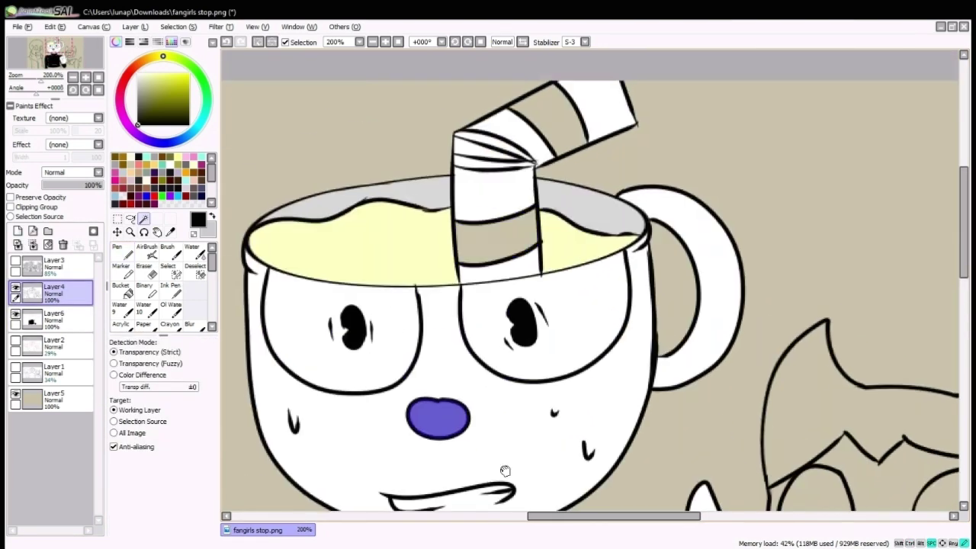
{"action": "left_click_drag", "start_coordinate": [505, 468], "coordinate": [481, 223]}
{"action": "left_click", "coordinate": [53, 316]}
{"action": "left_click", "coordinate": [122, 252]}
{"action": "left_click", "coordinate": [189, 79]}
{"action": "left_click_drag", "start_coordinate": [427, 351], "coordinate": [400, 371]}
{"action": "left_click_drag", "start_coordinate": [488, 175], "coordinate": [503, 91]}
{"action": "scroll", "coordinate": [584, 74], "scroll_direction": "down", "scroll_amount": 2}
{"action": "scroll", "coordinate": [488, 274], "scroll_direction": "up", "scroll_amount": 1}
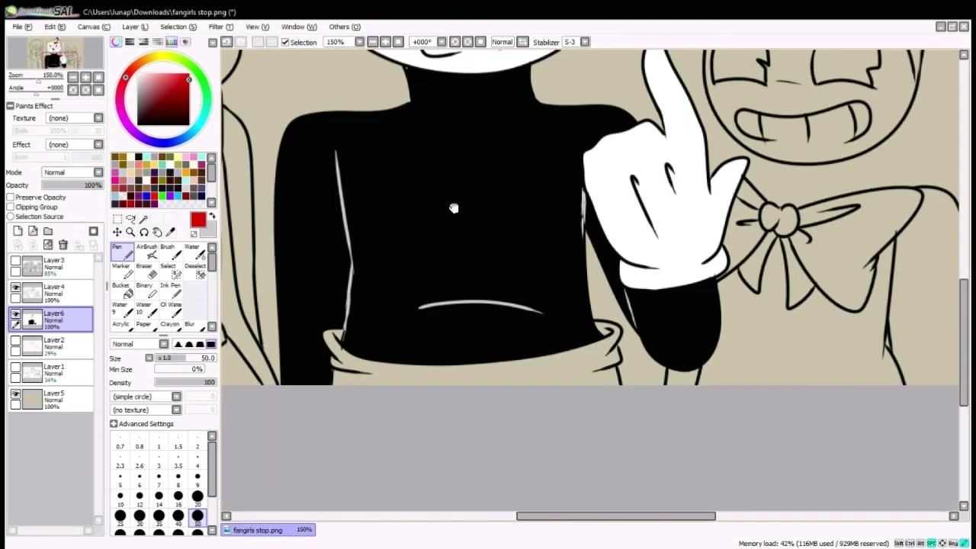
Select the cup-headed character's waistband from the Layer4 line art, paint it red on Layer6 with a size 50 pen, and clear the selection.
{"action": "left_click", "coordinate": [53, 290]}
{"action": "left_click", "coordinate": [143, 219]}
{"action": "left_click", "coordinate": [389, 375]}
{"action": "left_click", "coordinate": [168, 266]}
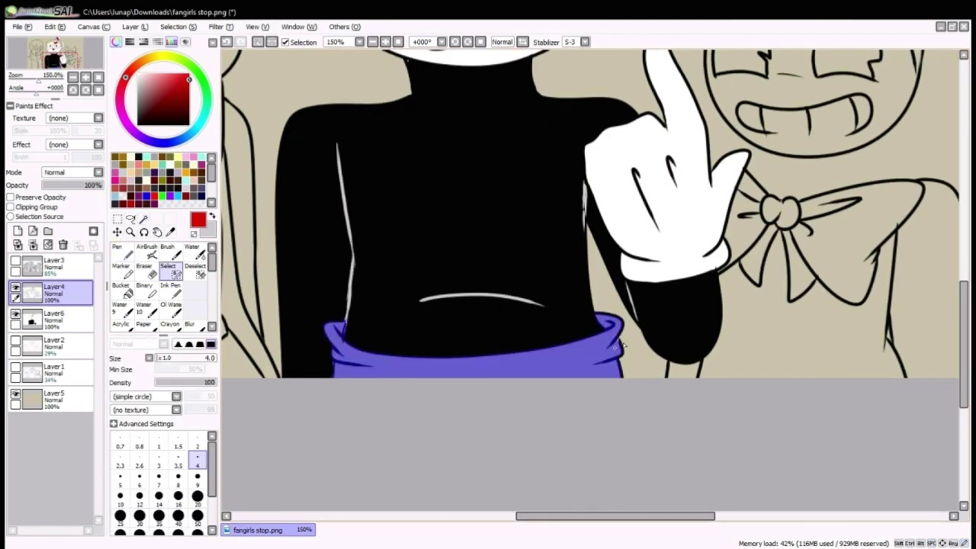
{"action": "left_click", "coordinate": [53, 317]}
{"action": "left_click", "coordinate": [122, 251]}
{"action": "mouse_move", "coordinate": [335, 358]}
{"action": "left_mouse_down"}
{"action": "mouse_move", "coordinate": [566, 405]}
{"action": "mouse_move", "coordinate": [617, 350]}
{"action": "left_mouse_up"}
{"action": "key", "text": "ctrl+d"}
Erase stray red around the waistband folds on Layer6 and touch up the adjoining black edge with a size 2 pen.
{"action": "scroll", "coordinate": [779, 307], "scroll_direction": "up", "scroll_amount": 2}
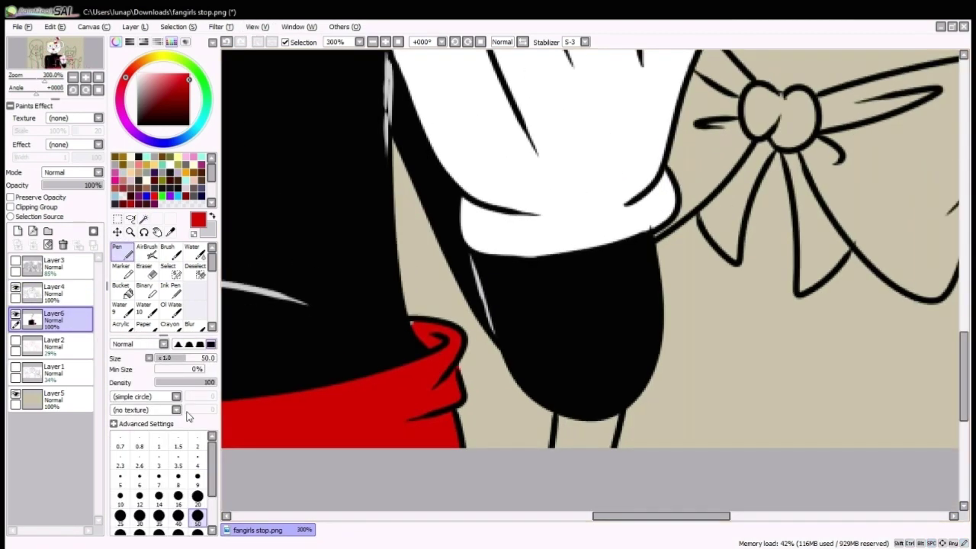
{"action": "key", "text": "e"}
{"action": "left_click_drag", "start_coordinate": [473, 382], "coordinate": [621, 323]}
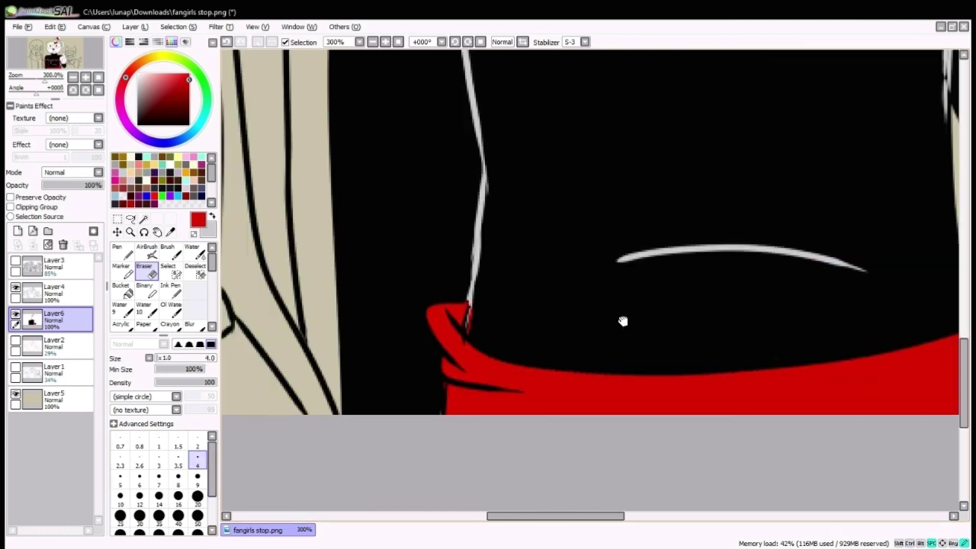
{"action": "left_click", "coordinate": [476, 328], "text": "alt"}
{"action": "key", "text": "n"}
{"action": "scroll", "coordinate": [476, 344], "scroll_direction": "down", "scroll_amount": 3}
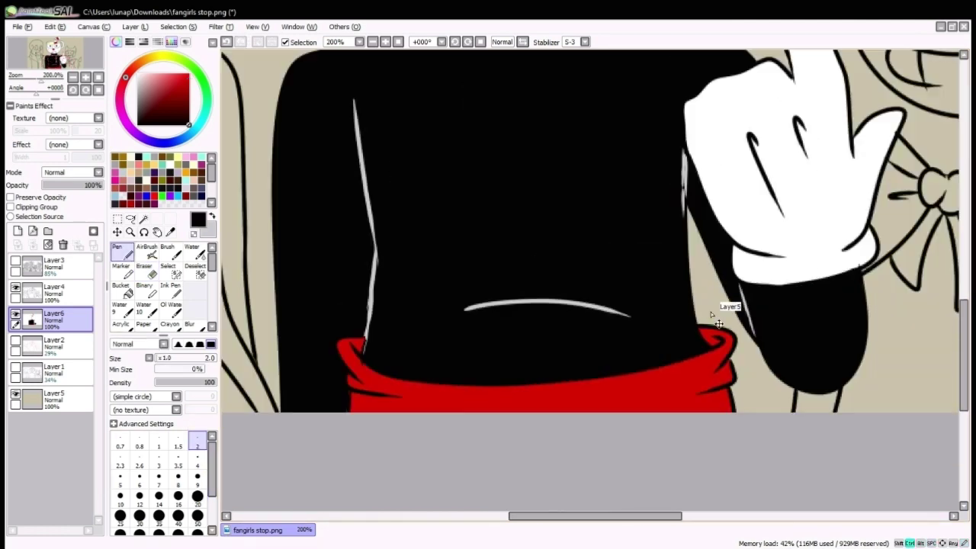
{"action": "scroll", "coordinate": [488, 212], "scroll_direction": "up", "scroll_amount": 2}
Select the skull-faced character's two eye sockets and nose from the Layer4 line art.
{"action": "left_click_drag", "start_coordinate": [346, 265], "coordinate": [755, 313]}
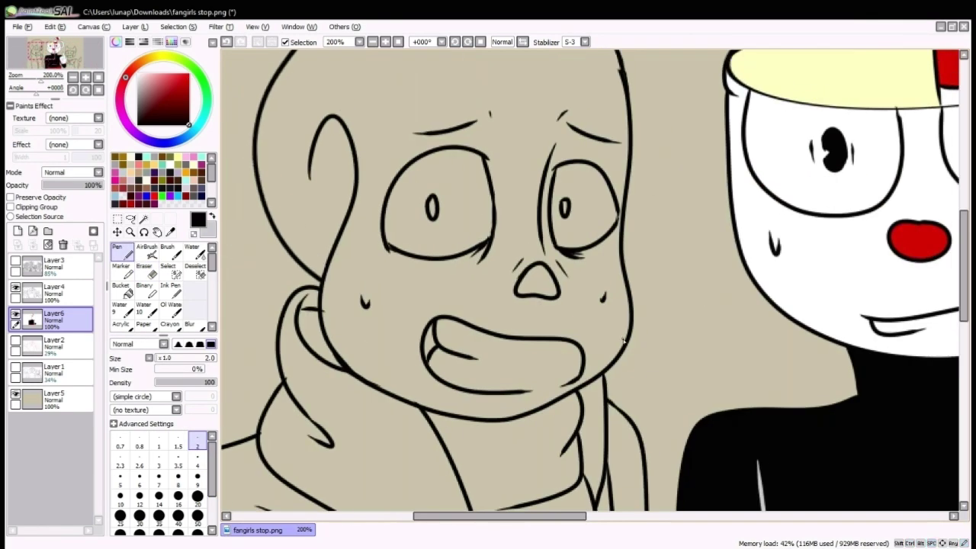
{"action": "scroll", "coordinate": [534, 305], "scroll_direction": "down", "scroll_amount": 2}
{"action": "left_click", "coordinate": [53, 290]}
{"action": "left_click", "coordinate": [120, 288]}
{"action": "left_click", "coordinate": [342, 323]}
{"action": "left_click", "coordinate": [358, 389]}
{"action": "left_click", "coordinate": [451, 322]}
{"action": "left_click_drag", "start_coordinate": [476, 468], "coordinate": [31, 163]}
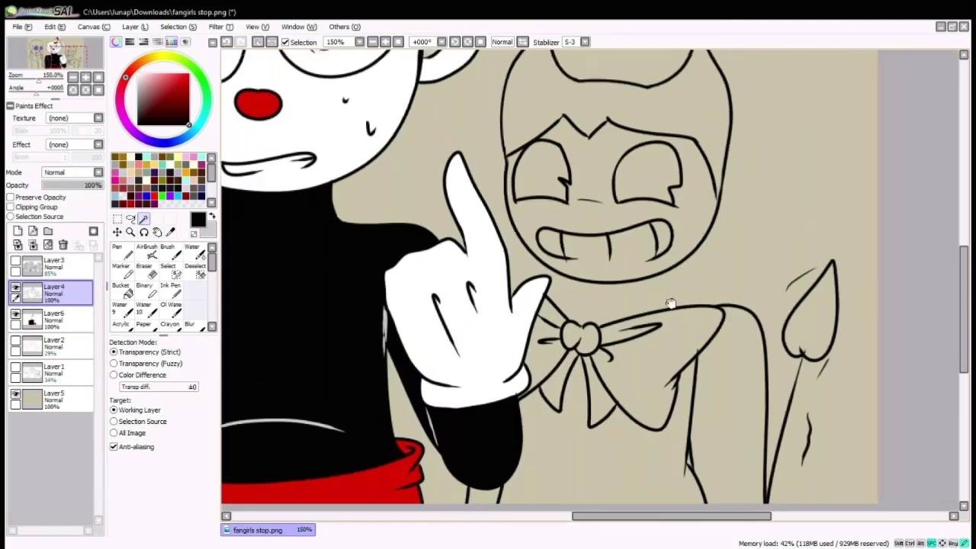
Add the horned character's two eyes to the Layer4 selection, undoing the stray pick between them.
{"action": "left_click", "coordinate": [610, 174]}
{"action": "key", "text": "ctrl+z"}
{"action": "scroll", "coordinate": [610, 252], "scroll_direction": "down", "scroll_amount": 2}
{"action": "left_click", "coordinate": [793, 238]}
{"action": "left_click", "coordinate": [854, 242]}
{"action": "scroll", "coordinate": [668, 214], "scroll_direction": "up", "scroll_amount": 3}
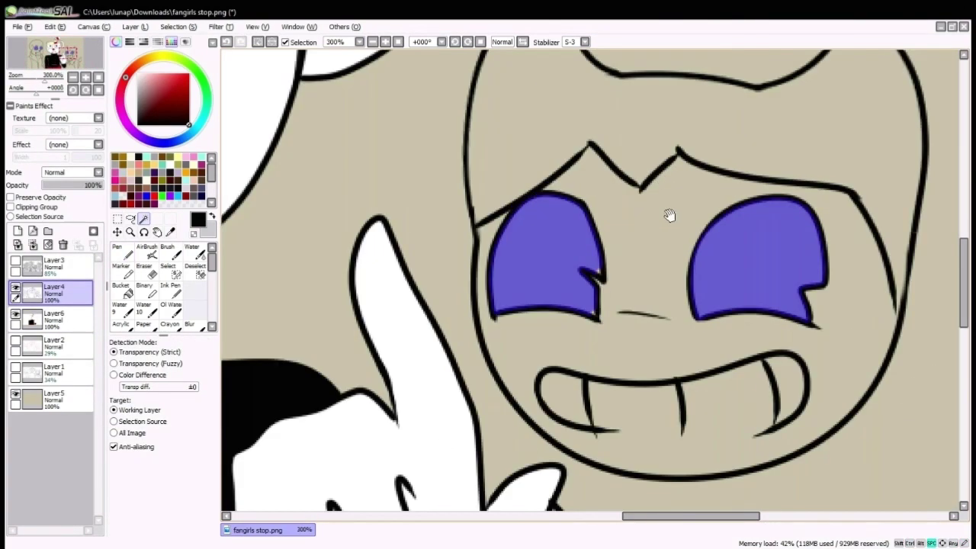
Try painting the skull-faced character's selected eye socket black on Layer6 with a size 50 pen.
{"action": "scroll", "coordinate": [697, 261], "scroll_direction": "down", "scroll_amount": 3}
{"action": "scroll", "coordinate": [697, 261], "scroll_direction": "down", "scroll_amount": 1}
{"action": "left_click", "coordinate": [53, 316]}
{"action": "left_click", "coordinate": [117, 250]}
{"action": "left_click", "coordinate": [198, 517]}
{"action": "left_click_drag", "start_coordinate": [385, 221], "coordinate": [415, 202]}
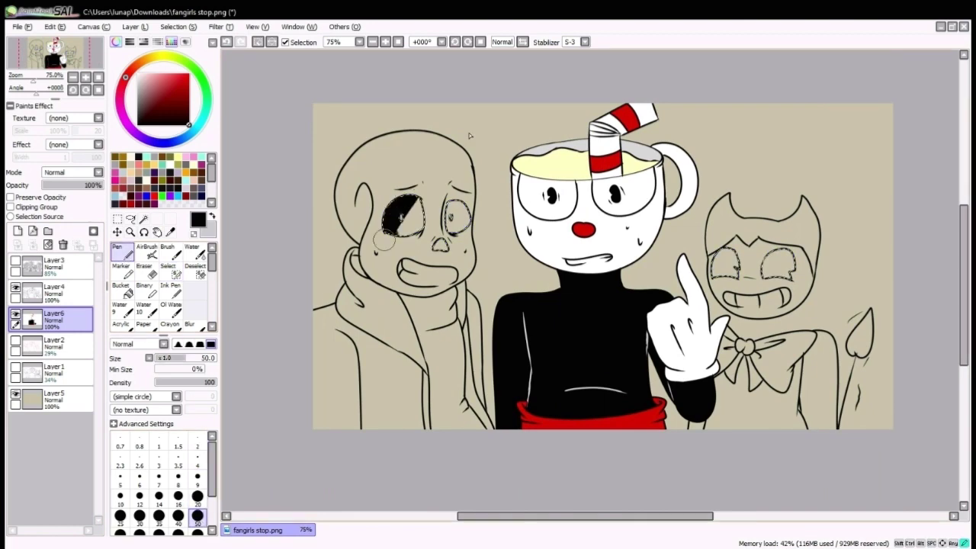
Add the dark corner of the skull-faced character's mouth to the selection.
{"action": "scroll", "coordinate": [381, 160], "scroll_direction": "up", "scroll_amount": 3}
{"action": "left_click", "coordinate": [144, 219]}
{"action": "left_click", "coordinate": [373, 316]}
{"action": "left_click", "coordinate": [117, 250]}
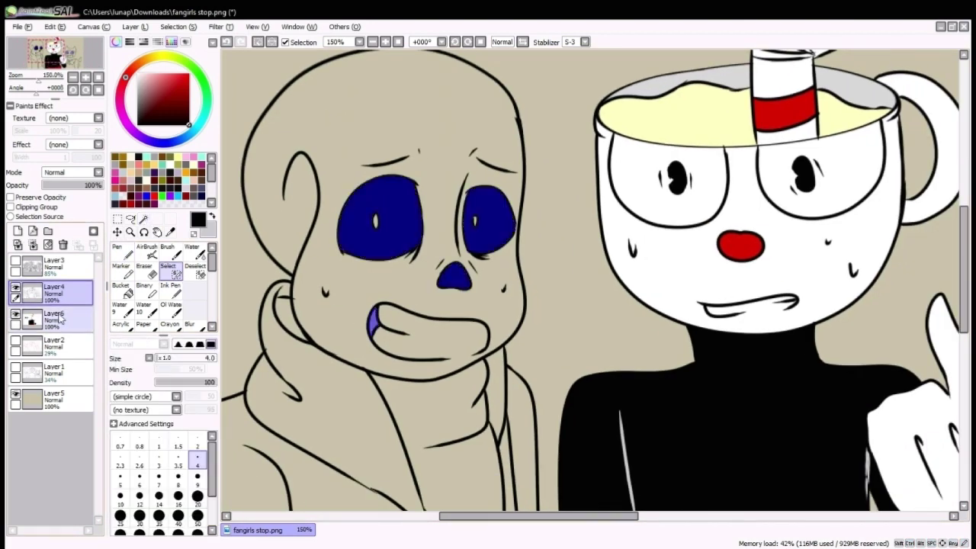
Undo the black painting in the selected areas of Layer6.
{"action": "left_click", "coordinate": [54, 290]}
{"action": "key", "text": "ctrl+z"}
{"action": "key", "text": "ctrl+z"}
{"action": "key", "text": "ctrl+z"}
{"action": "key", "text": "ctrl+z"}
{"action": "key", "text": "ctrl+z"}
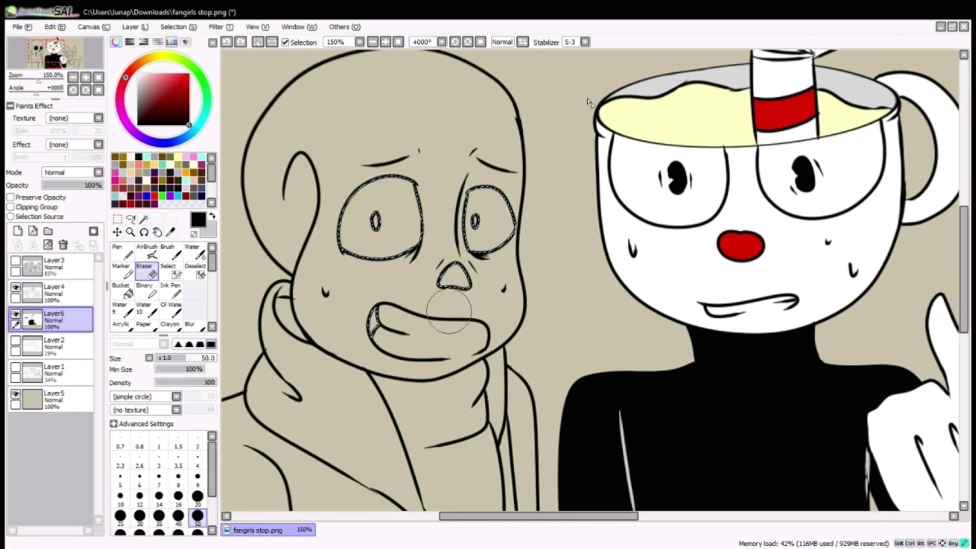
Paint the selected eyes, nose and mouth corner of the skull-faced and horned characters black on Layer4.
{"action": "key", "text": "ctrl+y"}
{"action": "key", "text": "ctrl+y"}
{"action": "key", "text": "ctrl+y"}
{"action": "left_click_drag", "start_coordinate": [687, 229], "coordinate": [252, 229]}
{"action": "scroll", "coordinate": [565, 275], "scroll_direction": "down", "scroll_amount": 2}
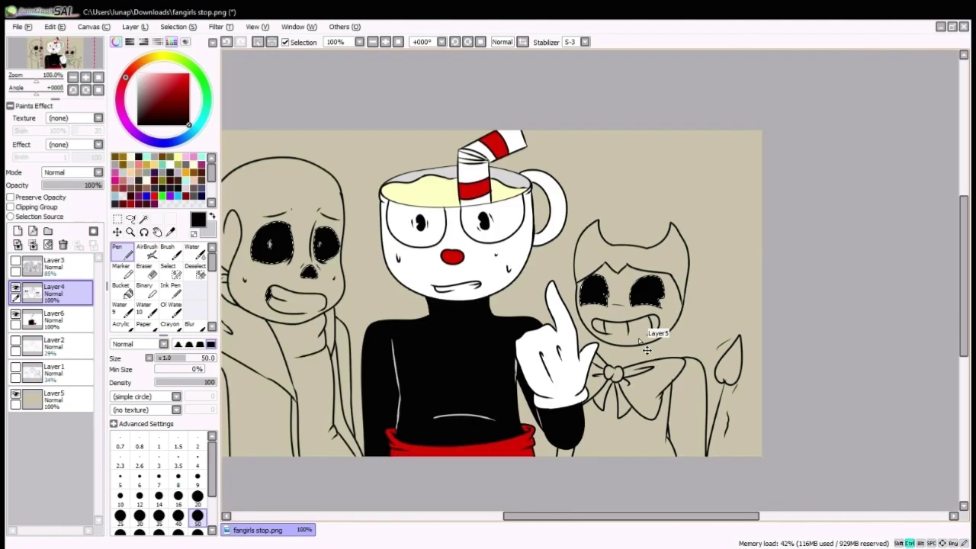
Select the skull-faced character's head and pupils from Layer4 and paint them white on Layer6 with a size 50 pen.
{"action": "scroll", "coordinate": [352, 258], "scroll_direction": "up", "scroll_amount": 3}
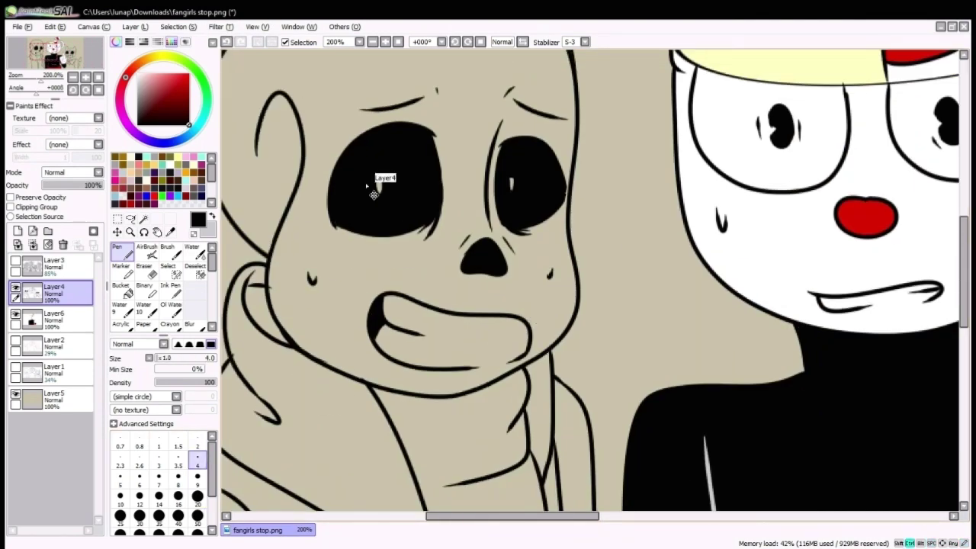
{"action": "scroll", "coordinate": [374, 194], "scroll_direction": "down", "scroll_amount": 4}
{"action": "scroll", "coordinate": [464, 148], "scroll_direction": "up", "scroll_amount": 1}
{"action": "scroll", "coordinate": [357, 161], "scroll_direction": "up", "scroll_amount": 2}
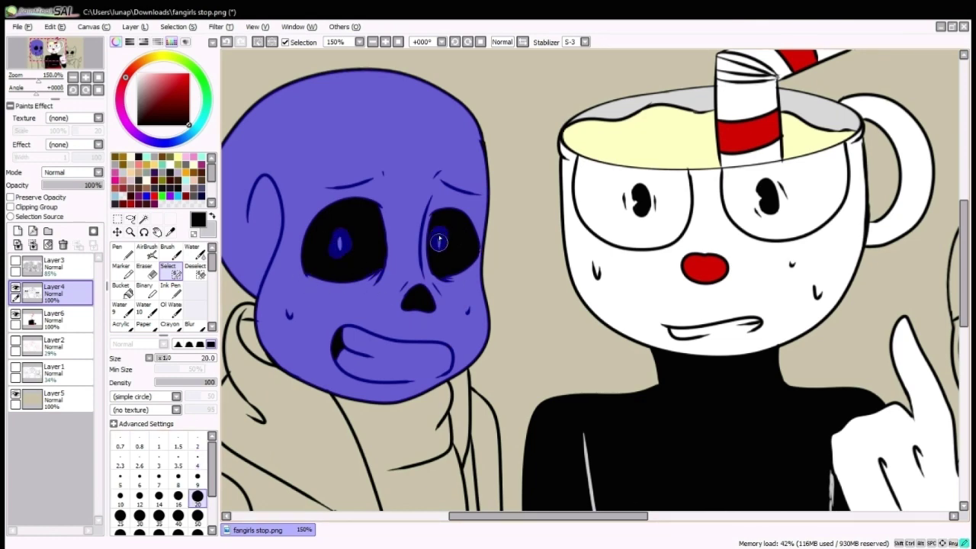
{"action": "scroll", "coordinate": [439, 242], "scroll_direction": "up", "scroll_amount": 1}
{"action": "scroll", "coordinate": [439, 241], "scroll_direction": "down", "scroll_amount": 3}
{"action": "left_click", "coordinate": [54, 316]}
{"action": "left_click", "coordinate": [119, 252]}
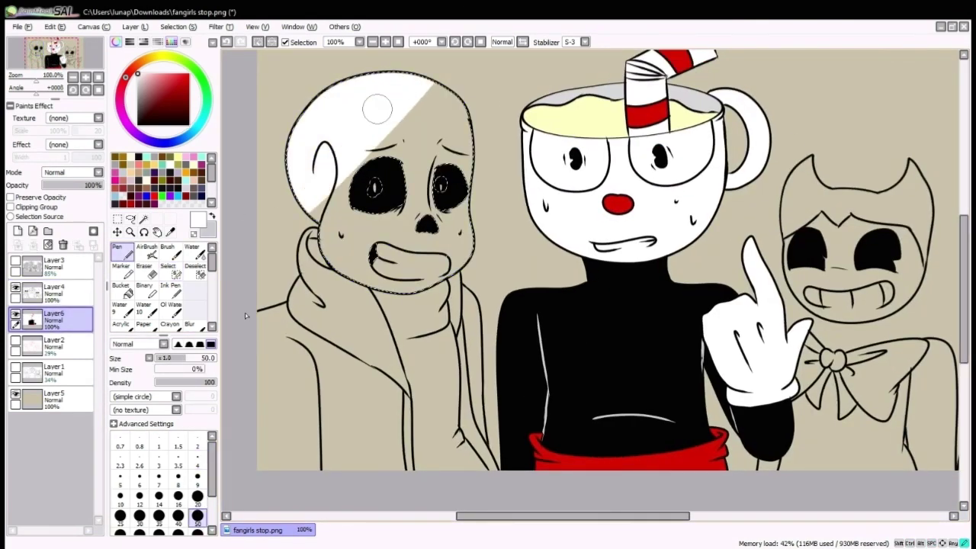
{"action": "left_click_drag", "start_coordinate": [378, 109], "coordinate": [458, 252]}
{"action": "left_click_drag", "start_coordinate": [432, 169], "coordinate": [500, 149]}
Select the skull-faced character's hood from Layer4 and paint it pale grey on Layer6, with a darker grey inner lining.
{"action": "left_click", "coordinate": [168, 268]}
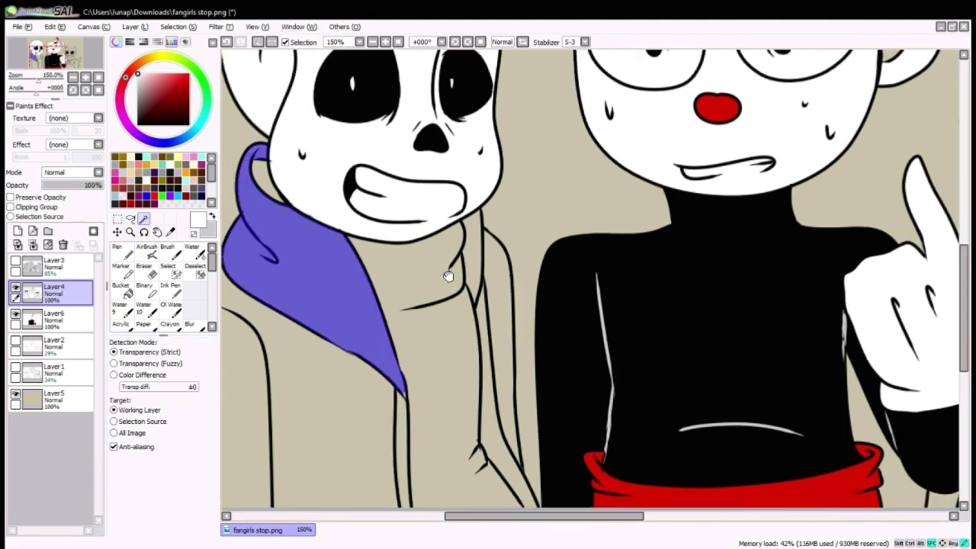
{"action": "scroll", "coordinate": [447, 276], "scroll_direction": "down", "scroll_amount": 3}
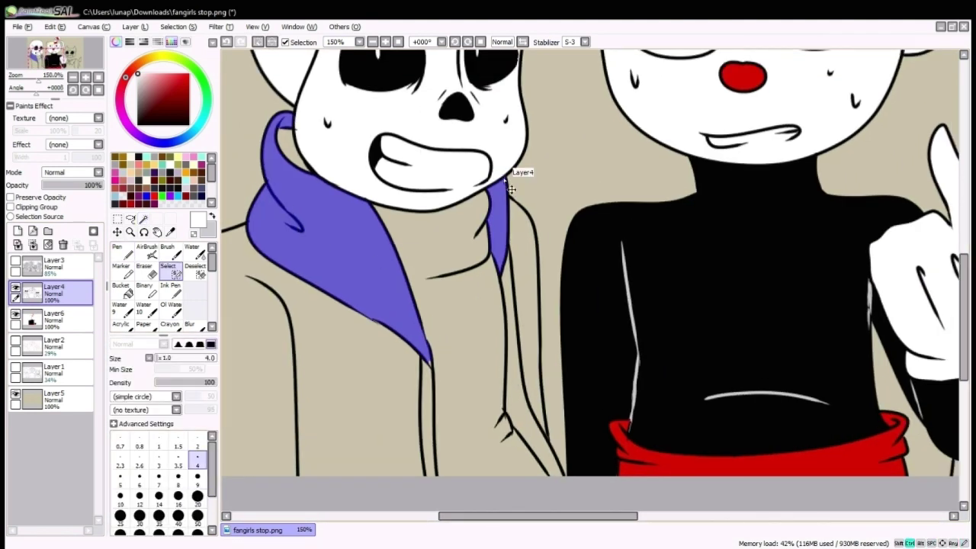
{"action": "scroll", "coordinate": [511, 188], "scroll_direction": "down", "scroll_amount": 2}
{"action": "left_click", "coordinate": [511, 188], "text": "ctrl"}
{"action": "key", "text": "n"}
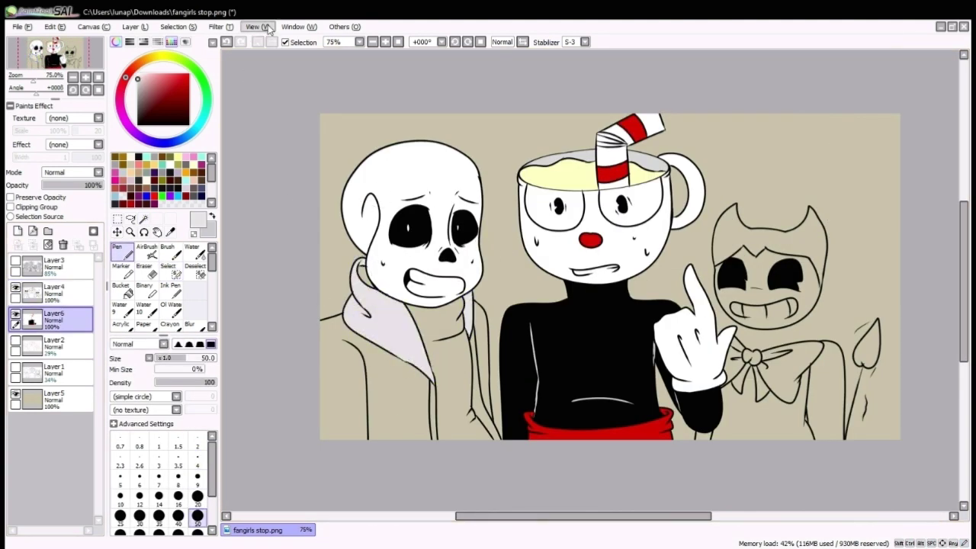
{"action": "scroll", "coordinate": [385, 320], "scroll_direction": "up", "scroll_amount": 2}
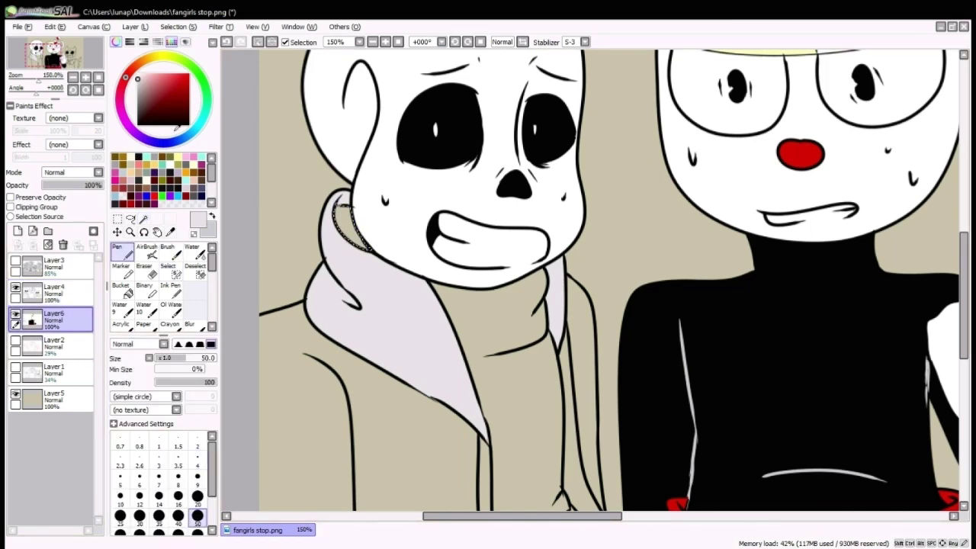
{"action": "left_click_drag", "start_coordinate": [747, 339], "coordinate": [534, 229]}
Select both sides of the skull-faced character's jacket from Layer4 and paint them dark navy blue on Layer6.
{"action": "left_click", "coordinate": [143, 219]}
{"action": "left_click", "coordinate": [305, 327]}
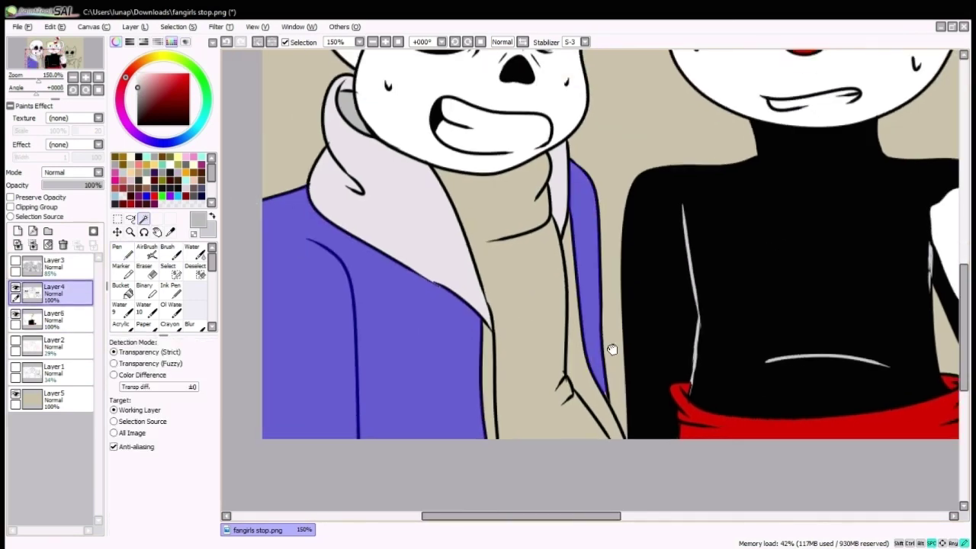
{"action": "left_click", "coordinate": [118, 252]}
{"action": "mouse_move", "coordinate": [275, 199]}
{"action": "left_mouse_down"}
{"action": "mouse_move", "coordinate": [283, 414]}
{"action": "mouse_move", "coordinate": [458, 257]}
{"action": "mouse_move", "coordinate": [588, 447]}
{"action": "left_mouse_up"}
{"action": "scroll", "coordinate": [588, 447], "scroll_direction": "down", "scroll_amount": 2}
Select the skull-faced character's shirt and collar from Layer4 and paint them off-white on Layer6.
{"action": "left_click", "coordinate": [54, 292]}
{"action": "scroll", "coordinate": [435, 387], "scroll_direction": "up", "scroll_amount": 2}
{"action": "left_click", "coordinate": [144, 219]}
{"action": "left_click", "coordinate": [435, 387]}
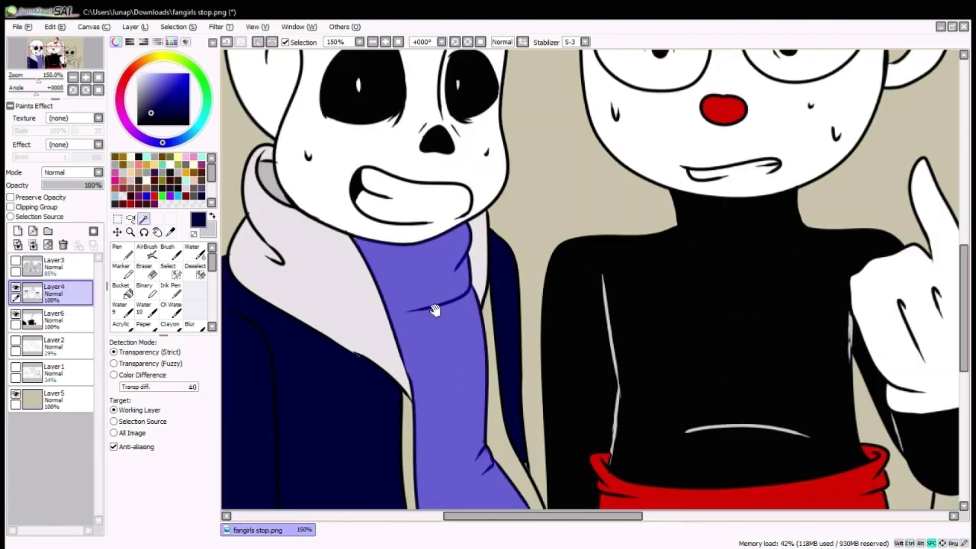
{"action": "left_click", "coordinate": [168, 271]}
{"action": "left_click", "coordinate": [122, 251]}
{"action": "left_click", "coordinate": [53, 319]}
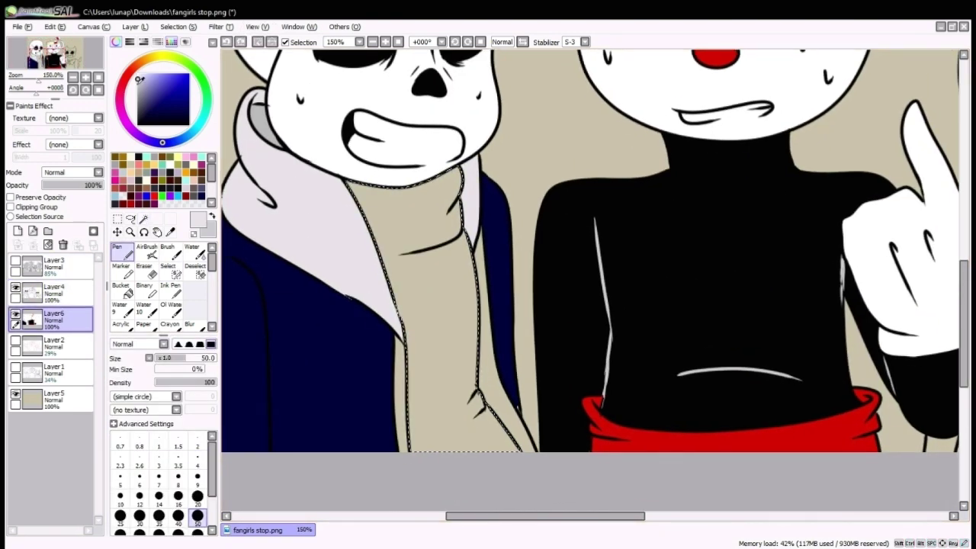
{"action": "mouse_move", "coordinate": [427, 229]}
{"action": "left_mouse_down"}
{"action": "mouse_move", "coordinate": [403, 185]}
{"action": "mouse_move", "coordinate": [462, 501]}
{"action": "left_mouse_up"}
{"action": "scroll", "coordinate": [462, 500], "scroll_direction": "down", "scroll_amount": 2}
Select the horned top of the horned character's head from the Layer4 line art, filling in the edges with the selection pen.
{"action": "scroll", "coordinate": [534, 196], "scroll_direction": "up", "scroll_amount": 3}
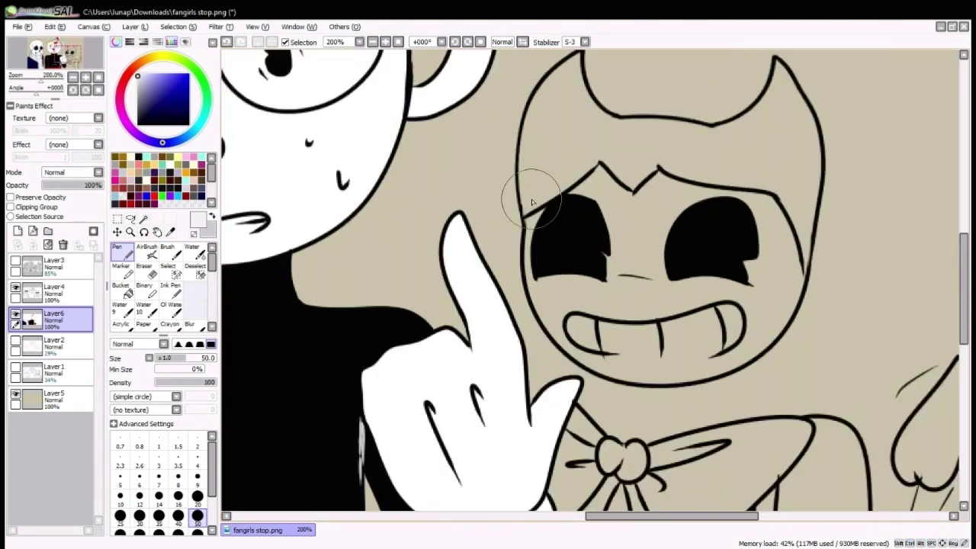
{"action": "left_click", "coordinate": [53, 292]}
{"action": "left_click", "coordinate": [144, 219]}
{"action": "left_click", "coordinate": [458, 137]}
{"action": "left_click", "coordinate": [168, 271]}
{"action": "scroll", "coordinate": [481, 202], "scroll_direction": "down", "scroll_amount": 3}
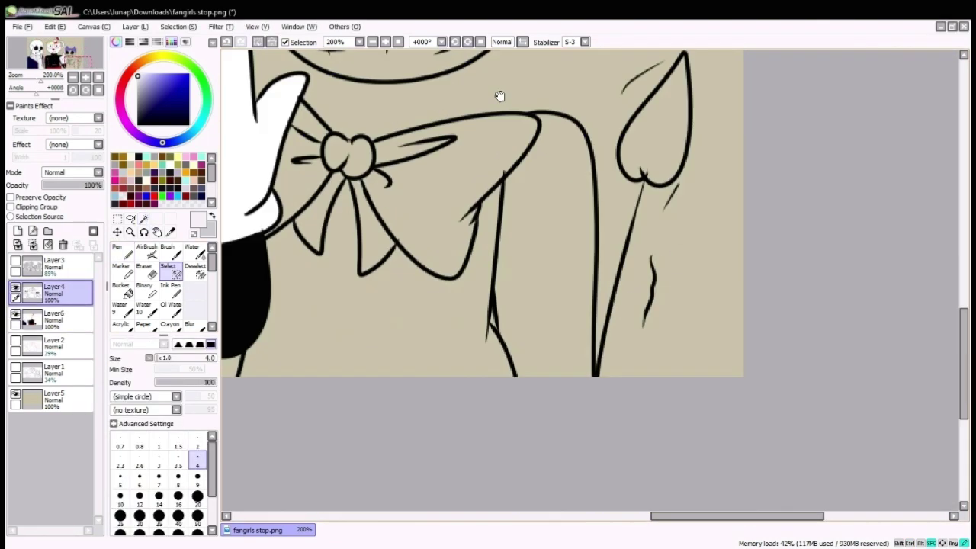
Add the horned character's body, arms and tail tip to the Layer4 selection.
{"action": "left_click", "coordinate": [143, 219]}
{"action": "scroll", "coordinate": [661, 302], "scroll_direction": "left", "scroll_amount": 3}
{"action": "left_click", "coordinate": [662, 302]}
{"action": "left_click", "coordinate": [168, 270]}
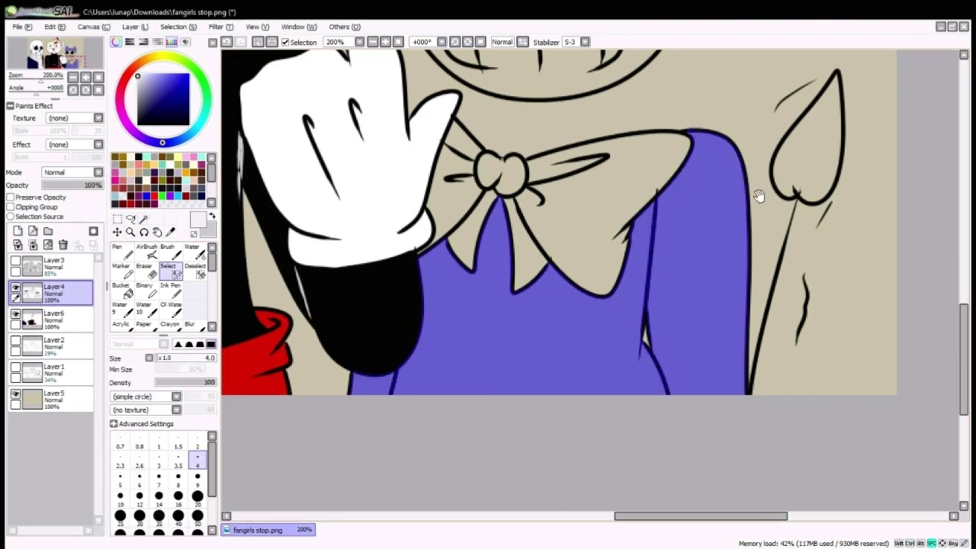
{"action": "left_click_drag", "start_coordinate": [759, 196], "coordinate": [446, 257]}
{"action": "left_click", "coordinate": [143, 219]}
{"action": "left_click", "coordinate": [496, 199]}
Paint the horned character's selected head top, body and tail tip black on Layer6 with a size 120 pen.
{"action": "scroll", "coordinate": [495, 198], "scroll_direction": "down", "scroll_amount": 2}
{"action": "left_click", "coordinate": [53, 319]}
{"action": "left_click", "coordinate": [122, 252]}
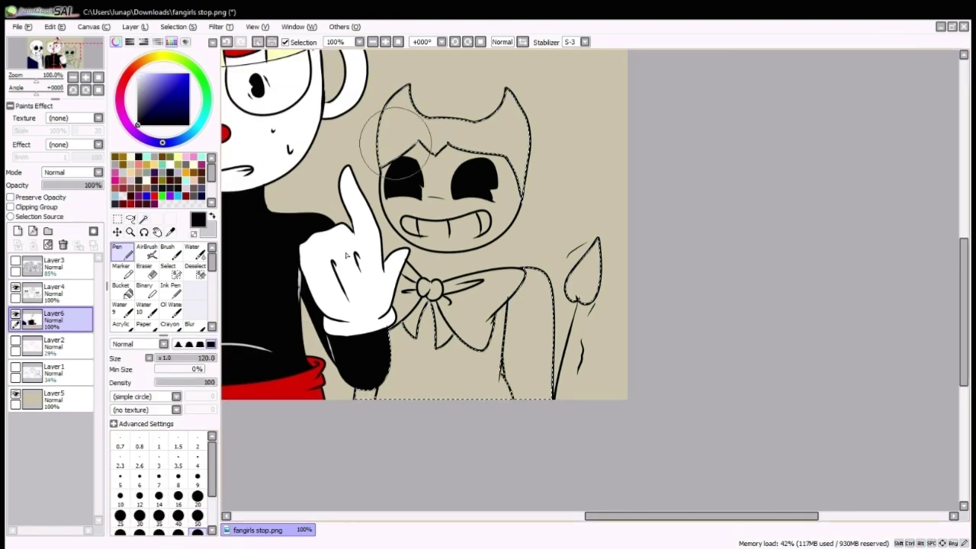
{"action": "mouse_move", "coordinate": [395, 143]}
{"action": "left_mouse_down"}
{"action": "mouse_move", "coordinate": [518, 353]}
{"action": "mouse_move", "coordinate": [353, 435]}
{"action": "mouse_move", "coordinate": [303, 187]}
{"action": "left_mouse_up"}
{"action": "scroll", "coordinate": [353, 436], "scroll_direction": "up", "scroll_amount": 2}
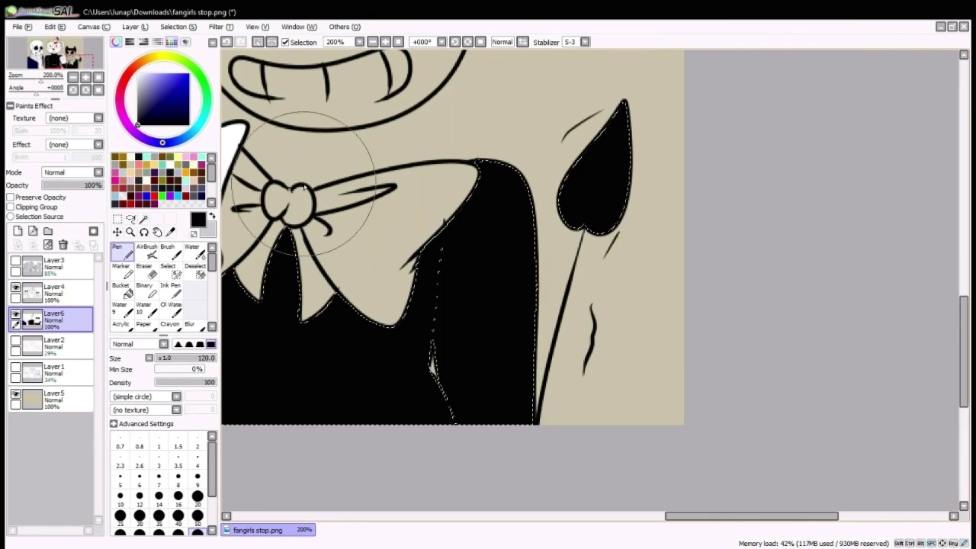
Clear the selection and trace the horned character's inner arm line beside the bow in light grey on Layer4 with a size 4 pen.
{"action": "scroll", "coordinate": [442, 244], "scroll_direction": "up", "scroll_amount": 1}
{"action": "left_click", "coordinate": [197, 461]}
{"action": "key", "text": "x"}
{"action": "key", "text": "ctrl+d"}
{"action": "left_click", "coordinate": [53, 292]}
{"action": "left_click_drag", "start_coordinate": [467, 219], "coordinate": [442, 336]}
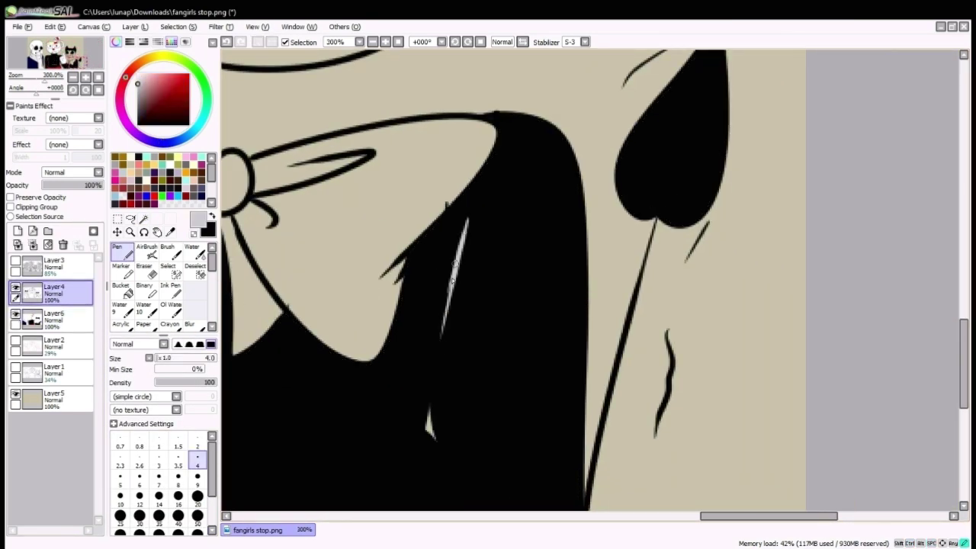
{"action": "left_click_drag", "start_coordinate": [455, 262], "coordinate": [431, 403]}
{"action": "left_click_drag", "start_coordinate": [431, 403], "coordinate": [413, 243]}
{"action": "left_click_drag", "start_coordinate": [423, 301], "coordinate": [466, 366]}
Trace the cup-headed character's elbow edge and the horned character's waist lines in light grey on Layer4, redoing the first stroke.
{"action": "left_click_drag", "start_coordinate": [466, 366], "coordinate": [808, 463]}
{"action": "left_click_drag", "start_coordinate": [688, 419], "coordinate": [756, 435]}
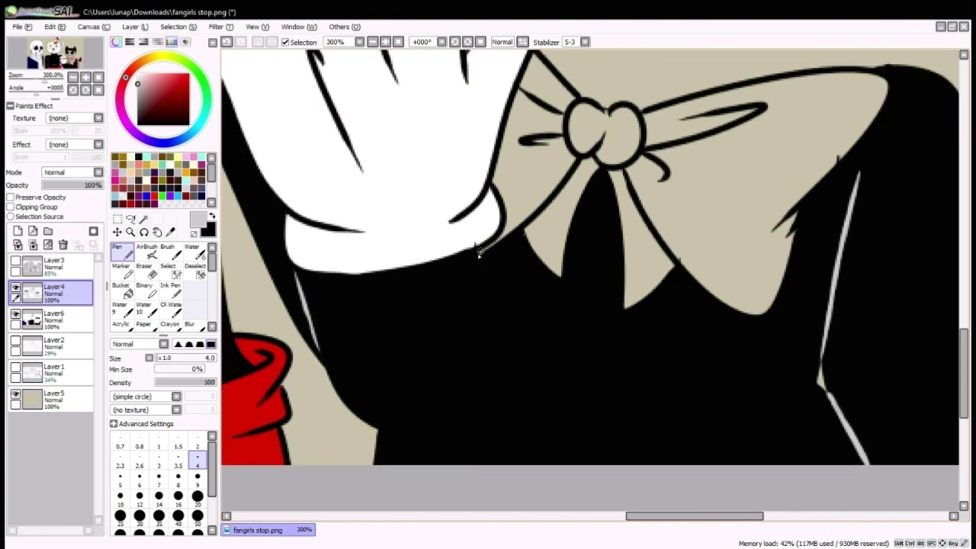
{"action": "key", "text": "ctrl+z"}
{"action": "left_click_drag", "start_coordinate": [460, 355], "coordinate": [448, 394]}
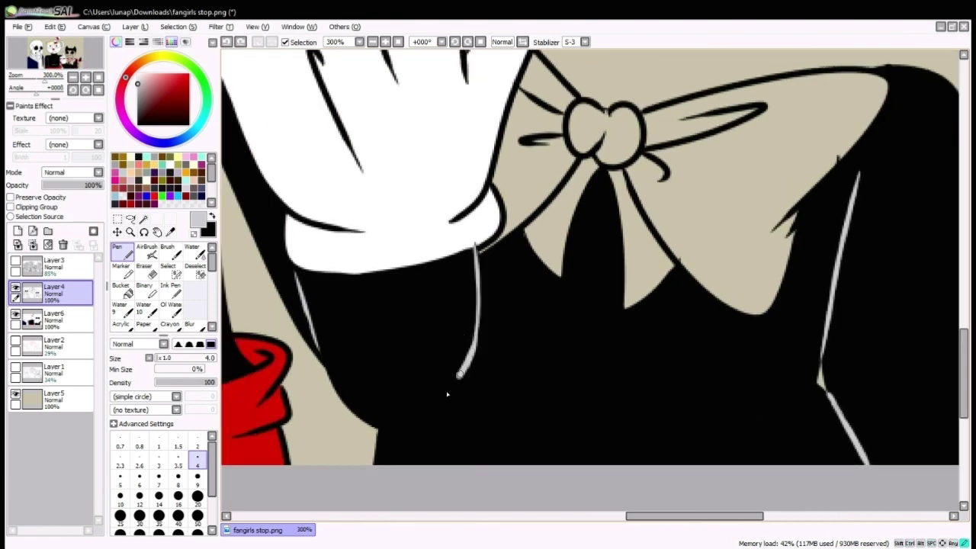
{"action": "scroll", "coordinate": [398, 451], "scroll_direction": "down", "scroll_amount": 1}
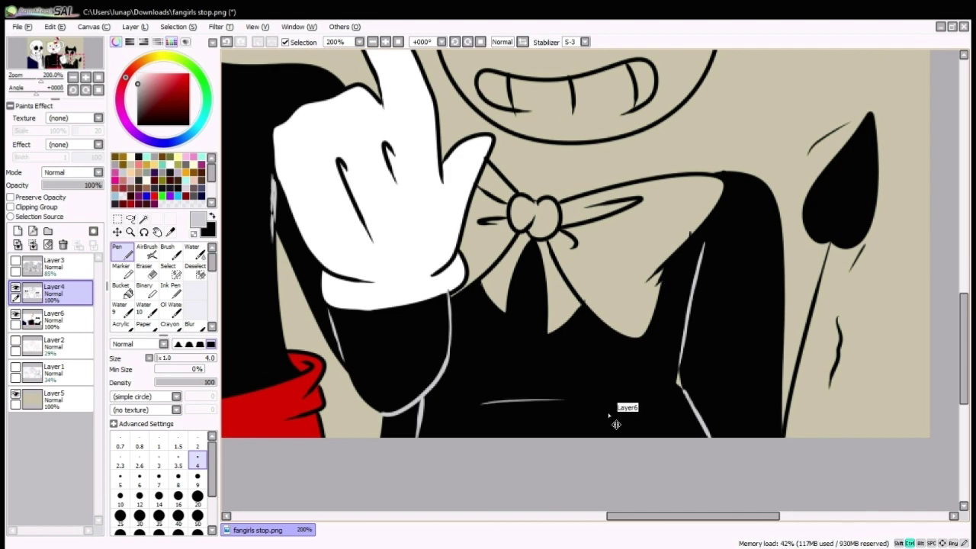
{"action": "scroll", "coordinate": [616, 424], "scroll_direction": "down", "scroll_amount": 3}
{"action": "scroll", "coordinate": [588, 300], "scroll_direction": "up", "scroll_amount": 3}
Select the horned character's whole bow tie from the Layer4 line art, covering the knot and folds with the selection pen.
{"action": "left_click_drag", "start_coordinate": [588, 300], "coordinate": [344, 300]}
{"action": "scroll", "coordinate": [488, 305], "scroll_direction": "up", "scroll_amount": 1}
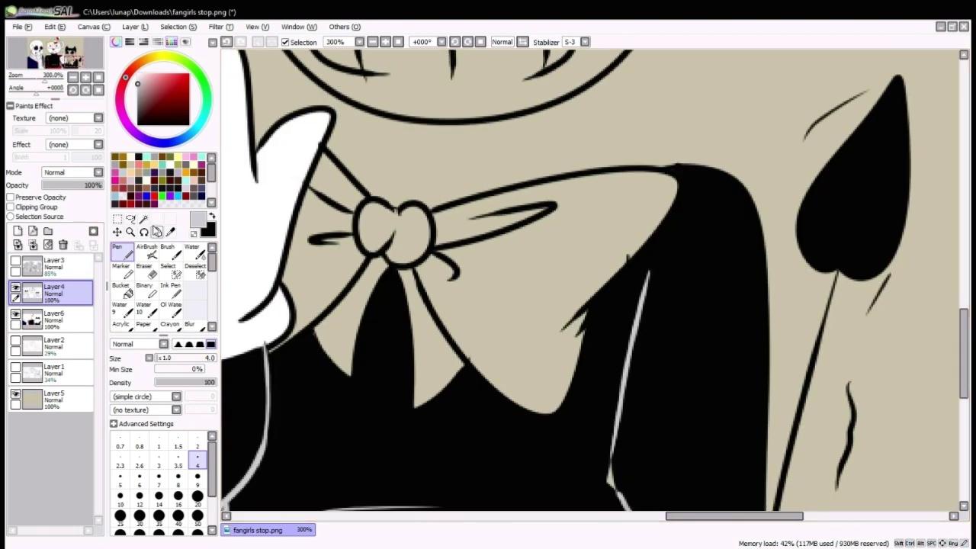
{"action": "key", "text": "s"}
{"action": "mouse_move", "coordinate": [328, 198]}
{"action": "left_mouse_down"}
{"action": "mouse_move", "coordinate": [610, 198]}
{"action": "mouse_move", "coordinate": [427, 366]}
{"action": "mouse_move", "coordinate": [318, 333]}
{"action": "left_mouse_up"}
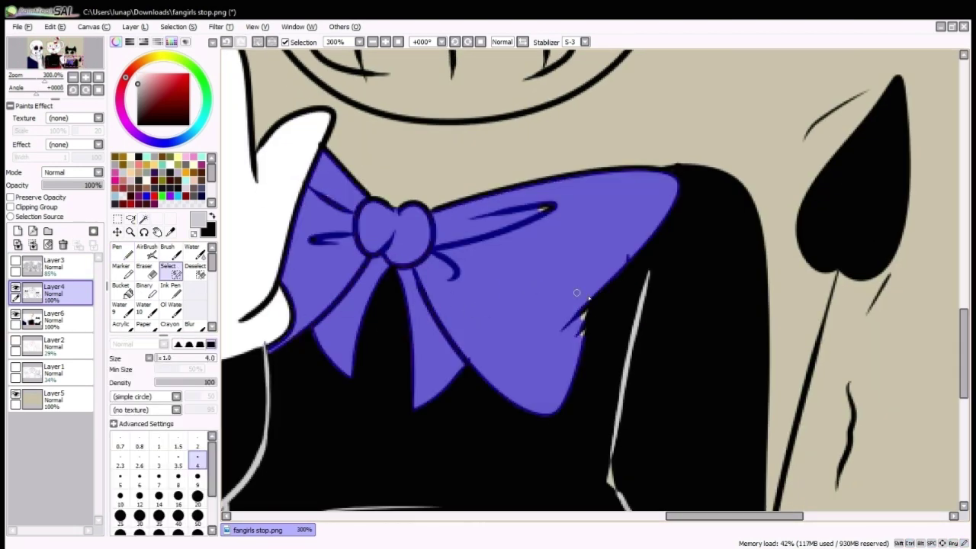
Paint the selected bow tie white on Layer6 with a size 50 pen.
{"action": "left_click", "coordinate": [53, 316]}
{"action": "key", "text": "n"}
{"action": "scroll", "coordinate": [458, 252], "scroll_direction": "down", "scroll_amount": 1}
{"action": "mouse_move", "coordinate": [320, 259]}
{"action": "left_mouse_down"}
{"action": "mouse_move", "coordinate": [496, 397]}
{"action": "mouse_move", "coordinate": [697, 196]}
{"action": "left_mouse_up"}
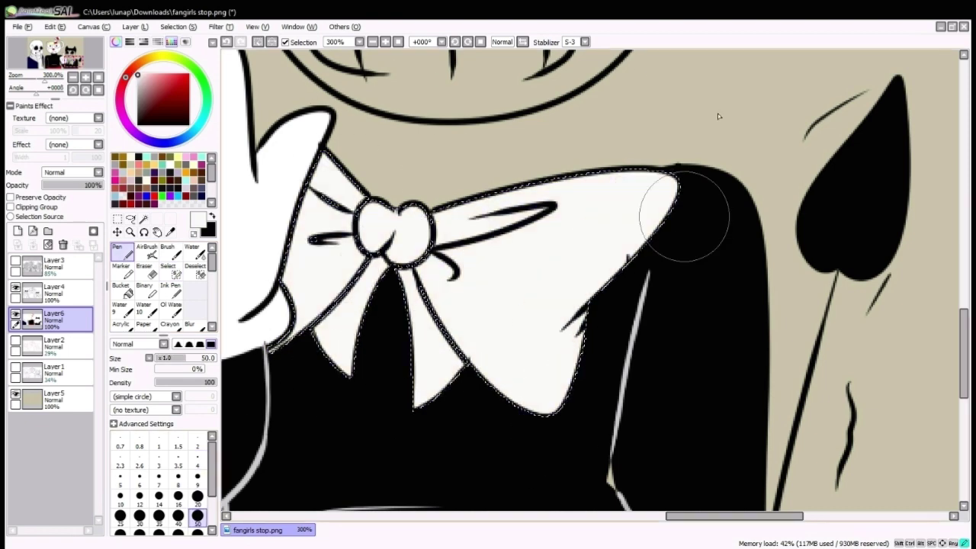
{"action": "scroll", "coordinate": [697, 196], "scroll_direction": "down", "scroll_amount": 1}
{"action": "scroll", "coordinate": [409, 338], "scroll_direction": "up", "scroll_amount": 1}
Select the horned character's face from the Layer4 line art, covering the missed tooth and eye corners with the selection pen.
{"action": "left_click", "coordinate": [54, 290]}
{"action": "key", "text": "w"}
{"action": "left_click", "coordinate": [469, 229]}
{"action": "scroll", "coordinate": [488, 305], "scroll_direction": "up", "scroll_amount": 1}
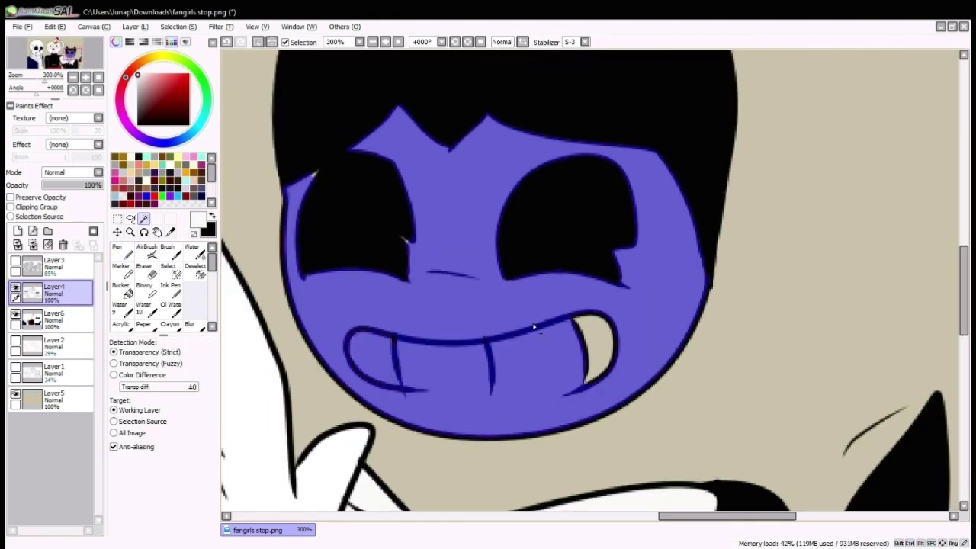
{"action": "key", "text": "s"}
Paint the selected face white on Layer6 with a size 50 pen and clear the selection.
{"action": "left_click", "coordinate": [53, 316]}
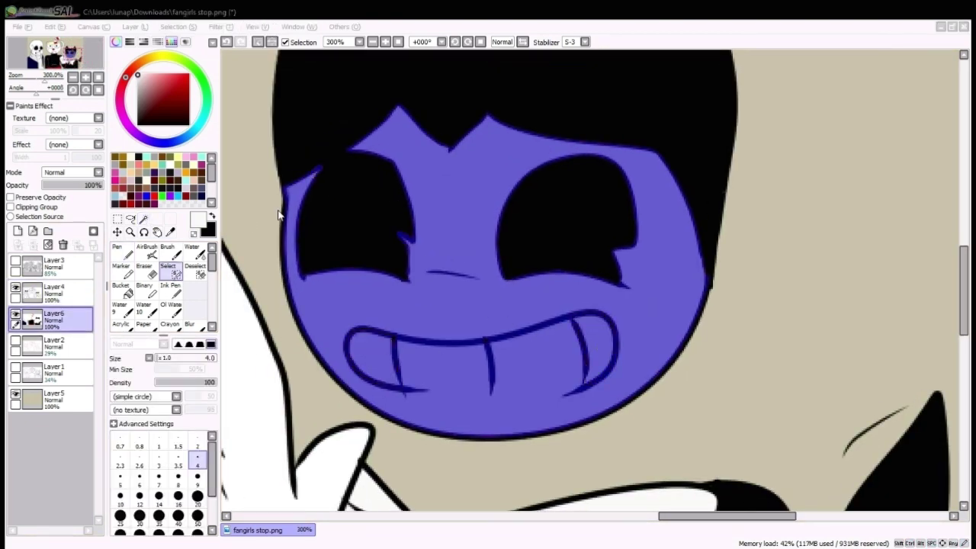
{"action": "key", "text": "n"}
{"action": "mouse_move", "coordinate": [327, 135]}
{"action": "left_mouse_down"}
{"action": "mouse_move", "coordinate": [362, 344]}
{"action": "mouse_move", "coordinate": [556, 375]}
{"action": "left_mouse_up"}
{"action": "scroll", "coordinate": [496, 321], "scroll_direction": "down", "scroll_amount": 2}
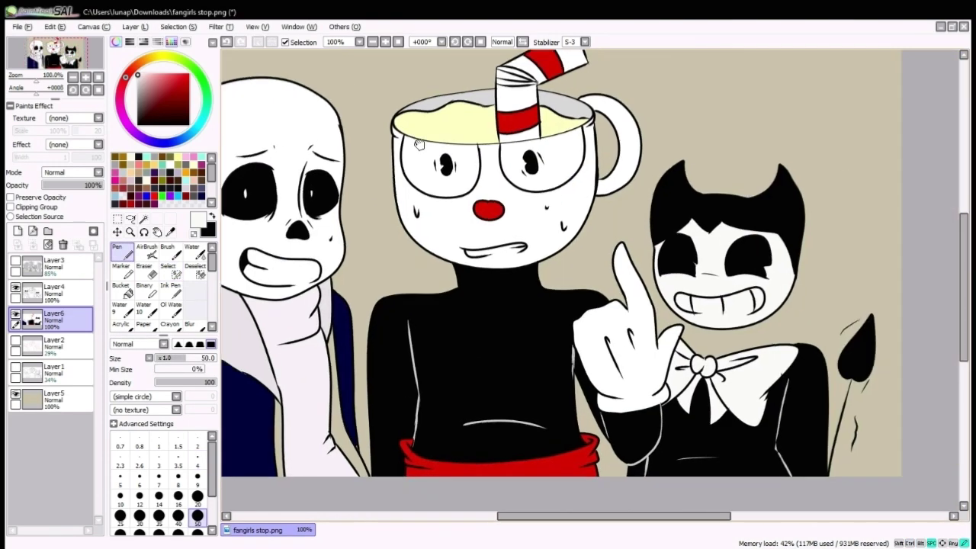
Shade the skull-faced character's temple recess, nose sides and under-eye areas in light blue-grey on Layer9 with a size 14 pen.
{"action": "scroll", "coordinate": [599, 218], "scroll_direction": "up", "scroll_amount": 2}
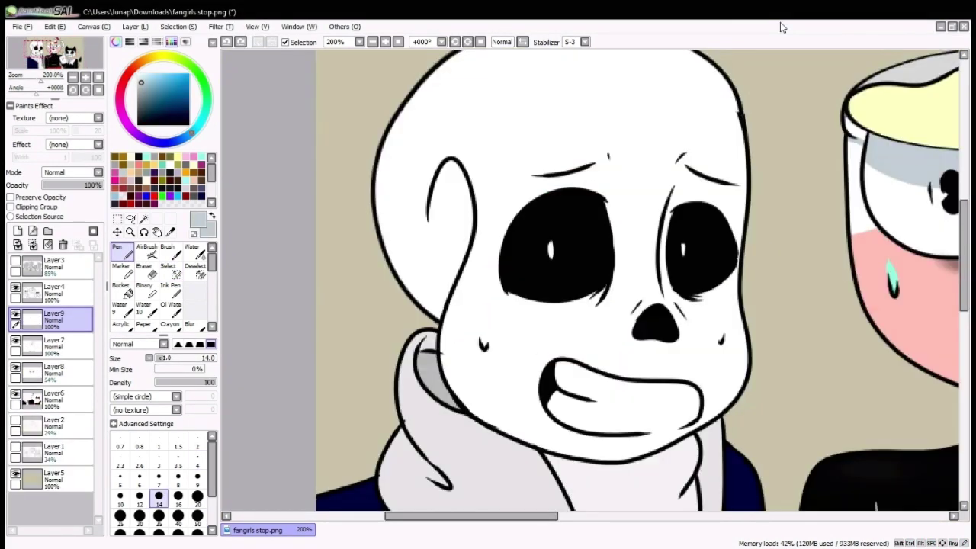
{"action": "left_click_drag", "start_coordinate": [433, 221], "coordinate": [458, 322]}
{"action": "key", "text": "ctrl+z"}
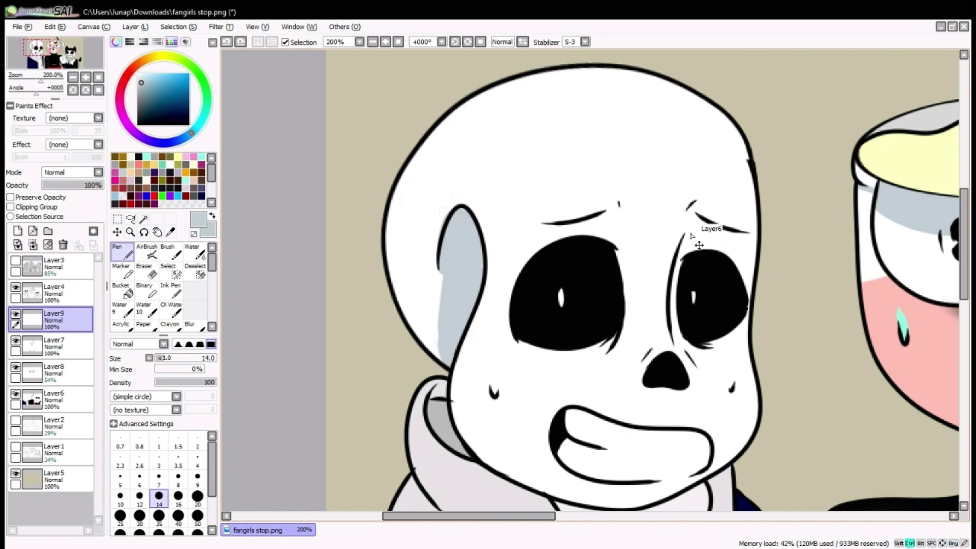
{"action": "left_click_drag", "start_coordinate": [681, 330], "coordinate": [707, 370]}
{"action": "left_click_drag", "start_coordinate": [707, 370], "coordinate": [633, 322]}
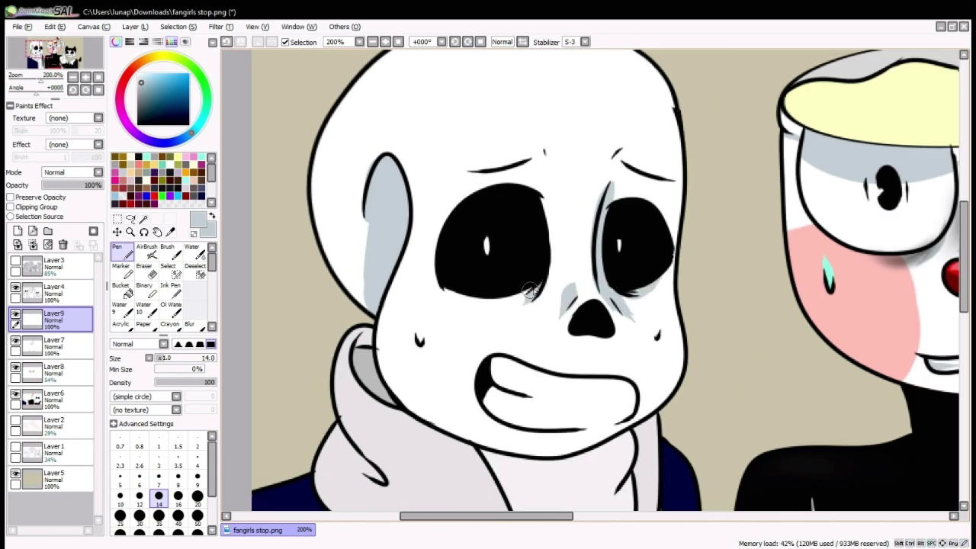
{"action": "left_click_drag", "start_coordinate": [532, 290], "coordinate": [479, 306]}
{"action": "left_click_drag", "start_coordinate": [478, 305], "coordinate": [470, 332]}
Shade the skull's teeth with a size 5 pen and the back of its head with a size 16 pen in light blue-grey.
{"action": "scroll", "coordinate": [608, 202], "scroll_direction": "up", "scroll_amount": 2}
{"action": "left_click_drag", "start_coordinate": [550, 493], "coordinate": [596, 417]}
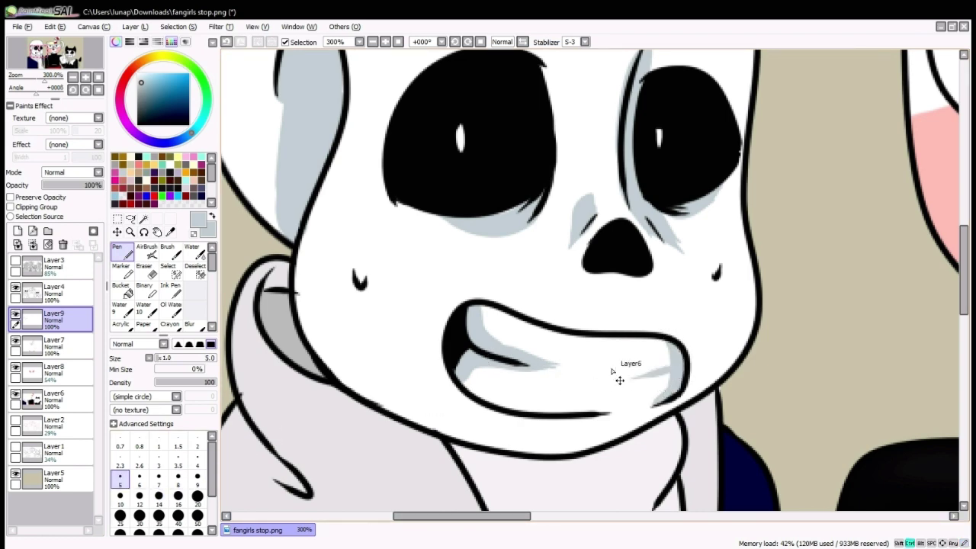
{"action": "scroll", "coordinate": [619, 380], "scroll_direction": "down", "scroll_amount": 2}
{"action": "scroll", "coordinate": [534, 381], "scroll_direction": "up", "scroll_amount": 1}
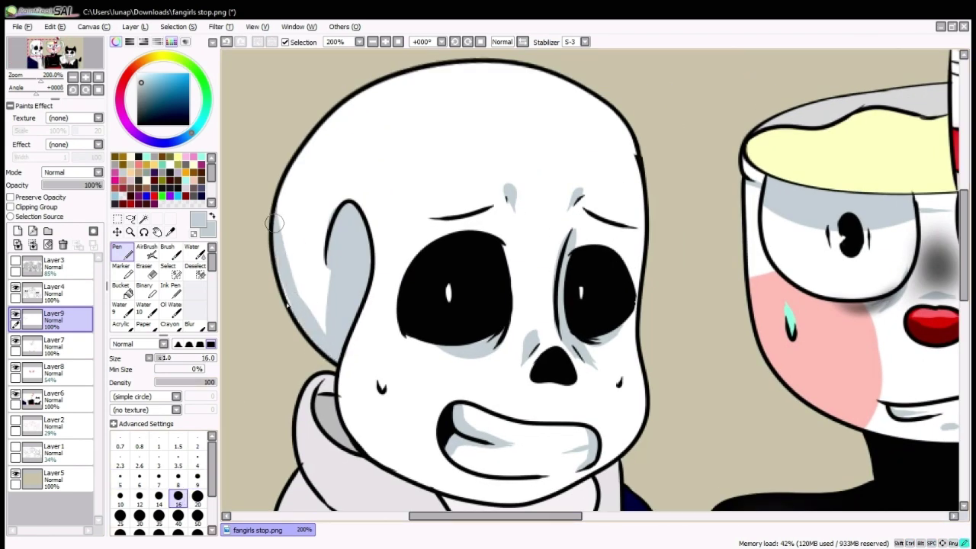
{"action": "scroll", "coordinate": [329, 355], "scroll_direction": "down", "scroll_amount": 1}
{"action": "scroll", "coordinate": [392, 381], "scroll_direction": "up", "scroll_amount": 1}
Shade the skull-faced character's turtleneck collar under the chin and fold in darker blue-grey with a size 16 pen, switching to the size 2 eraser.
{"action": "left_click_drag", "start_coordinate": [575, 153], "coordinate": [397, 294]}
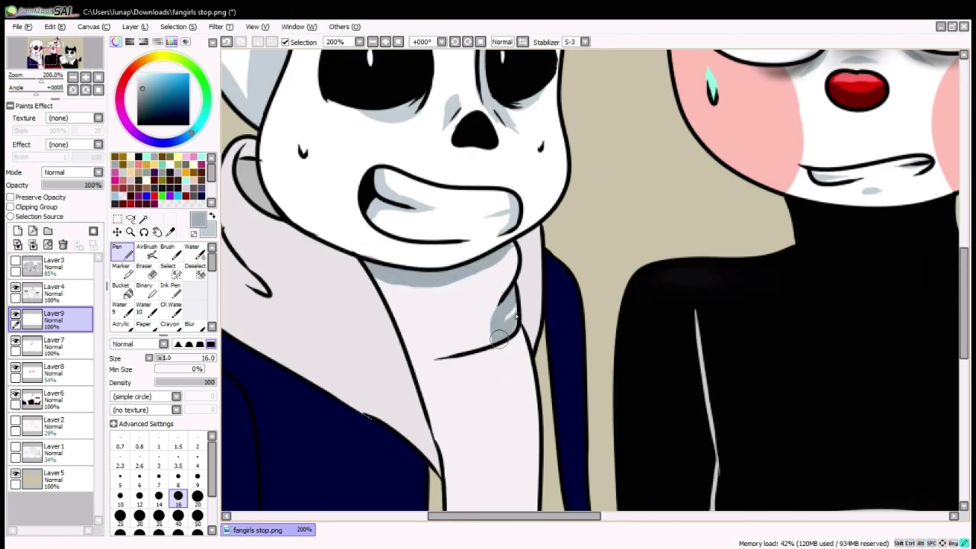
{"action": "mouse_move", "coordinate": [516, 371]}
{"action": "left_mouse_down"}
{"action": "mouse_move", "coordinate": [390, 472]}
{"action": "mouse_move", "coordinate": [348, 428]}
{"action": "left_mouse_up"}
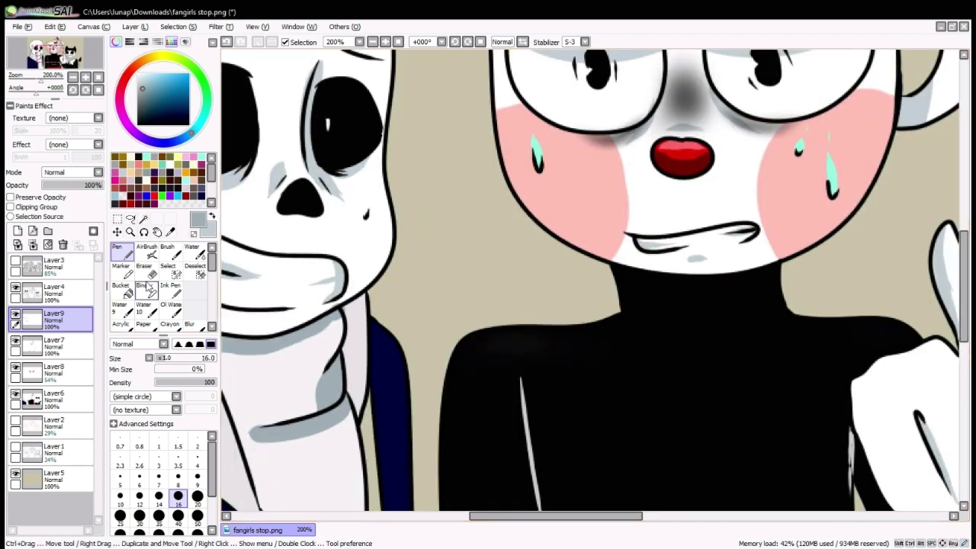
{"action": "key", "text": "e"}
{"action": "scroll", "coordinate": [385, 329], "scroll_direction": "down", "scroll_amount": 2}
{"action": "scroll", "coordinate": [441, 313], "scroll_direction": "up", "scroll_amount": 1}
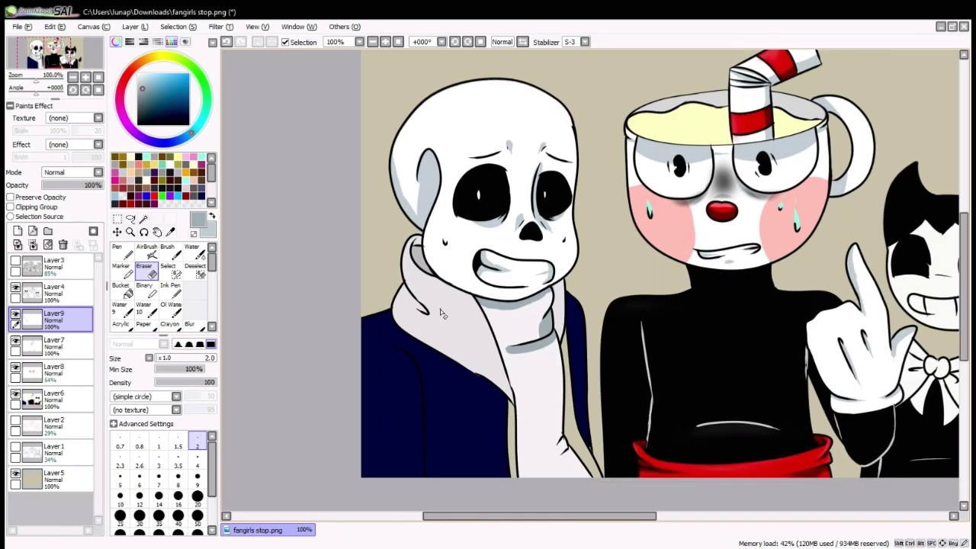
Draw blue-grey rib lines down the skull-faced character's turtleneck collar and sweater with a size 4 pen.
{"action": "scroll", "coordinate": [440, 319], "scroll_direction": "up", "scroll_amount": 1}
{"action": "key", "text": "n"}
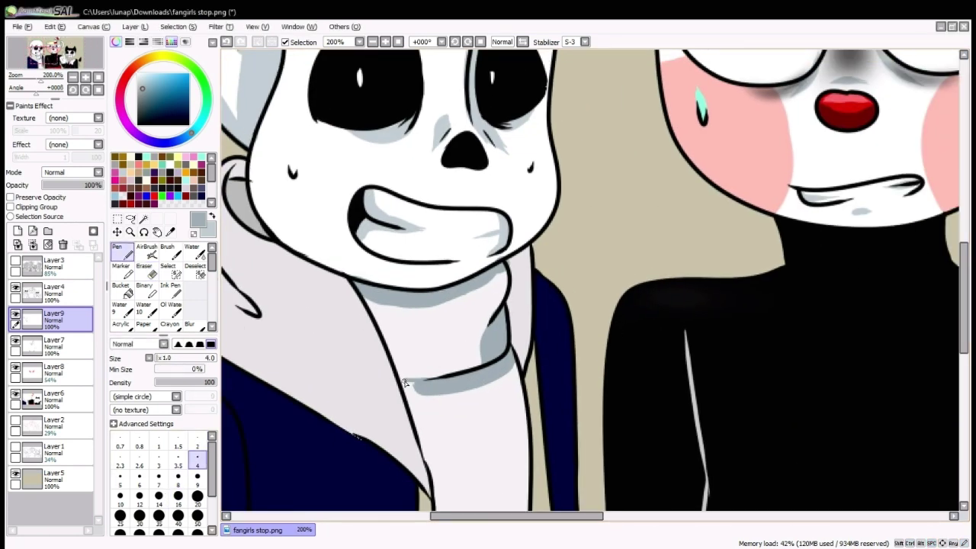
{"action": "left_click_drag", "start_coordinate": [478, 394], "coordinate": [464, 339]}
{"action": "left_click_drag", "start_coordinate": [411, 323], "coordinate": [397, 263]}
{"action": "left_click_drag", "start_coordinate": [457, 312], "coordinate": [437, 250]}
{"action": "scroll", "coordinate": [380, 302], "scroll_direction": "down", "scroll_amount": 3}
{"action": "left_click_drag", "start_coordinate": [414, 188], "coordinate": [429, 241]}
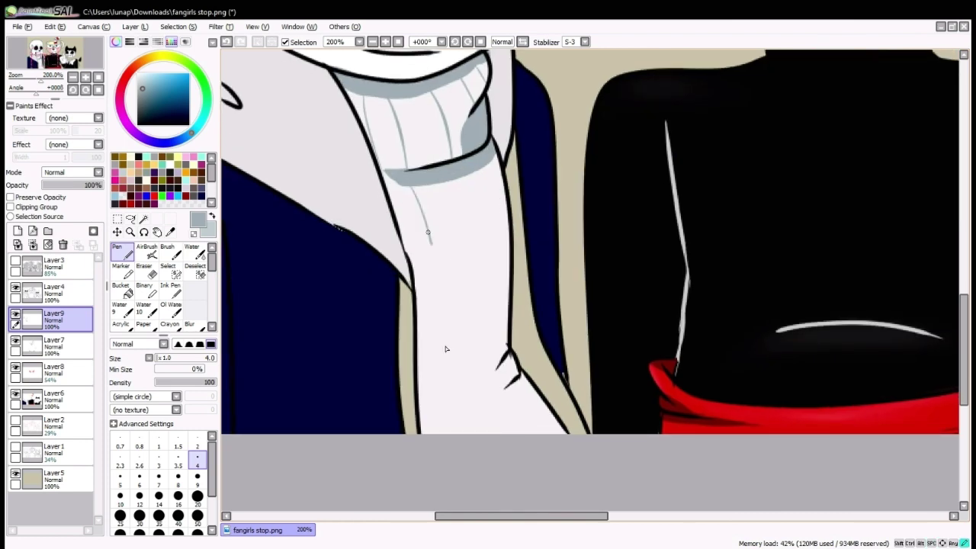
{"action": "scroll", "coordinate": [506, 364], "scroll_direction": "down", "scroll_amount": 3}
{"action": "scroll", "coordinate": [382, 404], "scroll_direction": "up", "scroll_amount": 2}
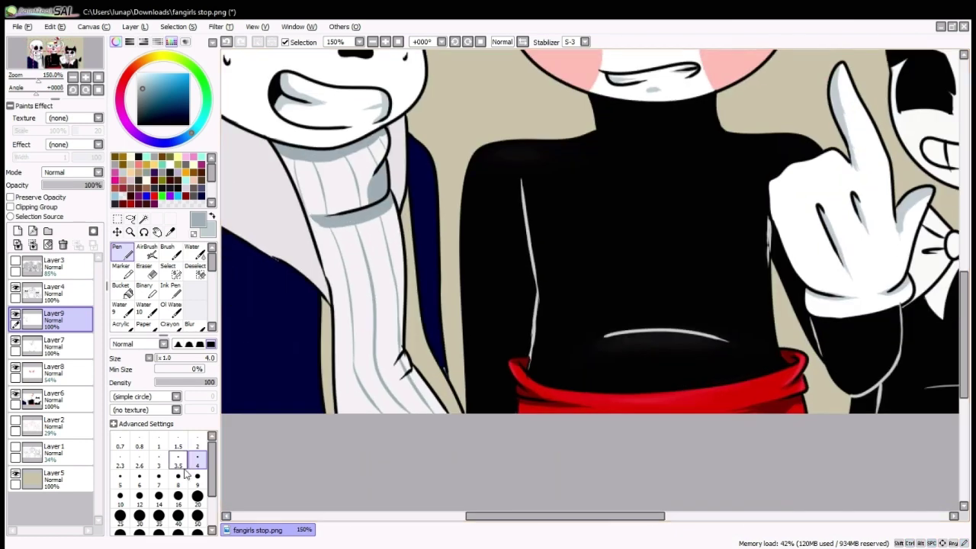
Shade the folds of the skull-faced character's hood in blue-grey on Layer9 with a size 8 pen.
{"action": "scroll", "coordinate": [390, 387], "scroll_direction": "down", "scroll_amount": 3}
{"action": "scroll", "coordinate": [375, 267], "scroll_direction": "up", "scroll_amount": 3}
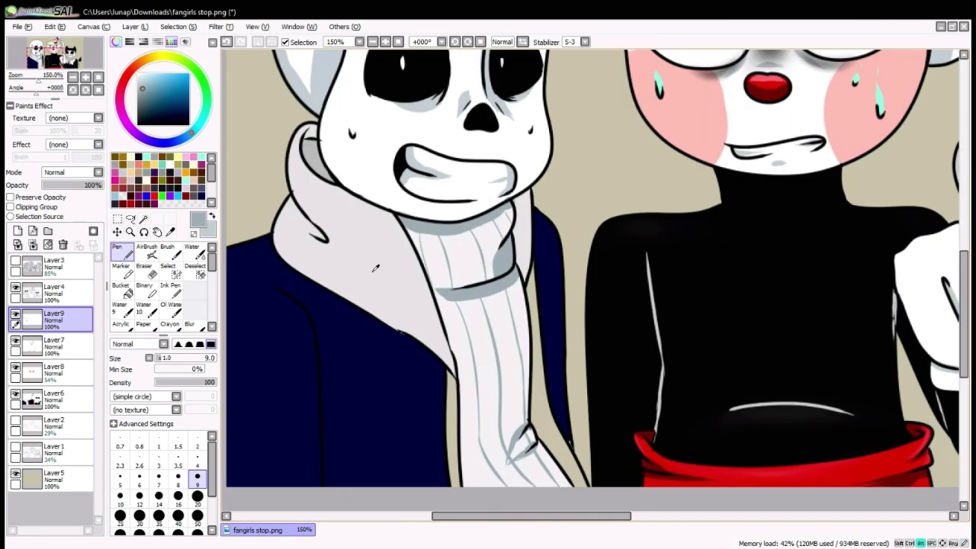
{"action": "left_click", "coordinate": [178, 478]}
{"action": "scroll", "coordinate": [353, 243], "scroll_direction": "up", "scroll_amount": 1}
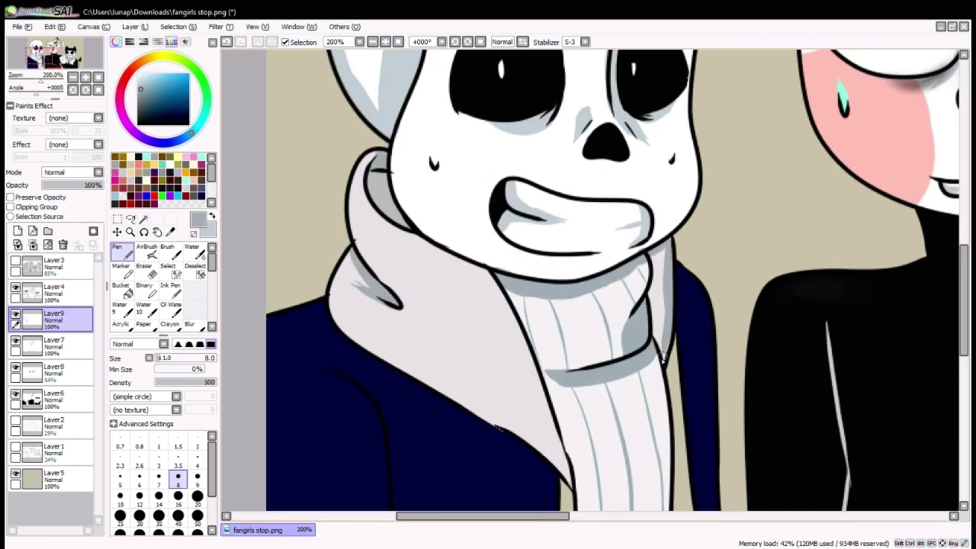
{"action": "scroll", "coordinate": [384, 190], "scroll_direction": "down", "scroll_amount": 1}
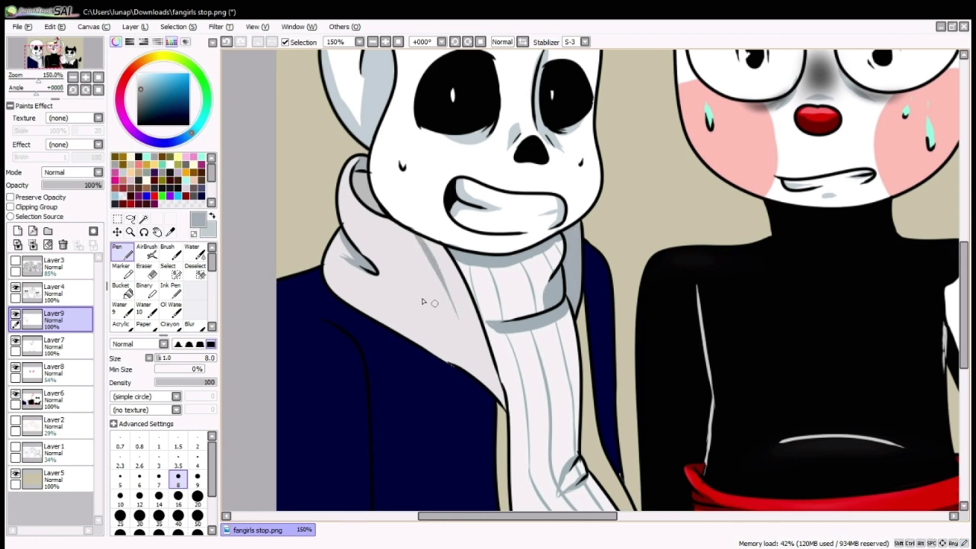
{"action": "left_click_drag", "start_coordinate": [473, 341], "coordinate": [482, 274]}
Shade the folds of the skull-faced character's blue jacket in dark navy on Layer9 with a size 16 pen.
{"action": "left_click", "coordinate": [482, 274], "text": "alt"}
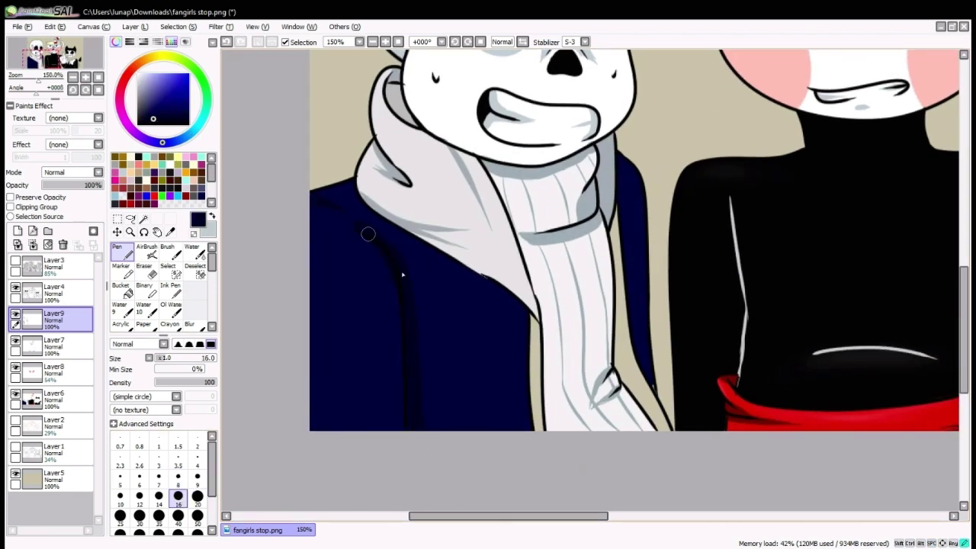
{"action": "scroll", "coordinate": [551, 392], "scroll_direction": "up", "scroll_amount": 2}
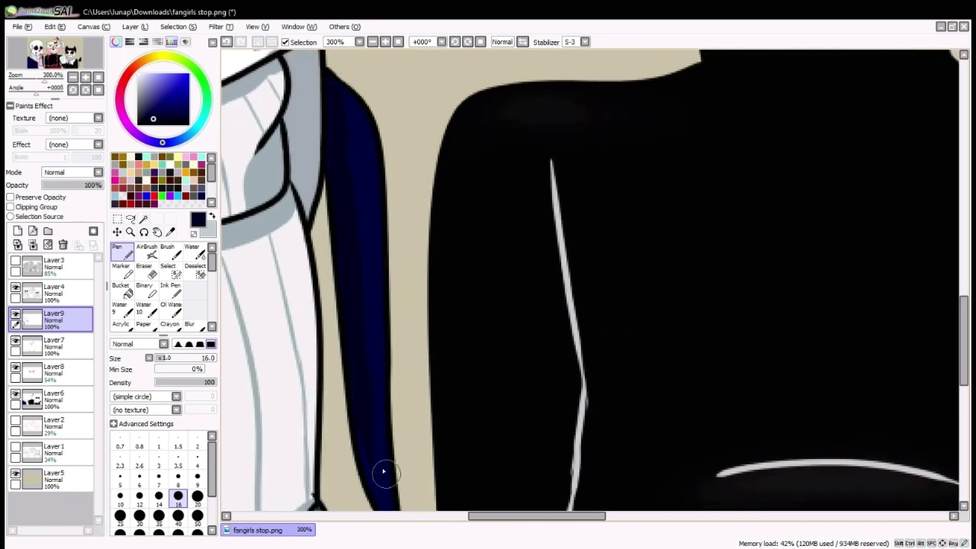
{"action": "left_click_drag", "start_coordinate": [383, 472], "coordinate": [292, 299]}
Refine the dark navy shading along the far side of the skull-faced character's jacket with a size 7 pen.
{"action": "key", "text": "bracketleft"}
{"action": "key", "text": "bracketleft"}
{"action": "key", "text": "bracketleft"}
{"action": "key", "text": "bracketleft"}
{"action": "key", "text": "bracketleft"}
{"action": "key", "text": "bracketleft"}
{"action": "left_click_drag", "start_coordinate": [276, 203], "coordinate": [305, 397]}
{"action": "left_click_drag", "start_coordinate": [364, 288], "coordinate": [336, 211]}
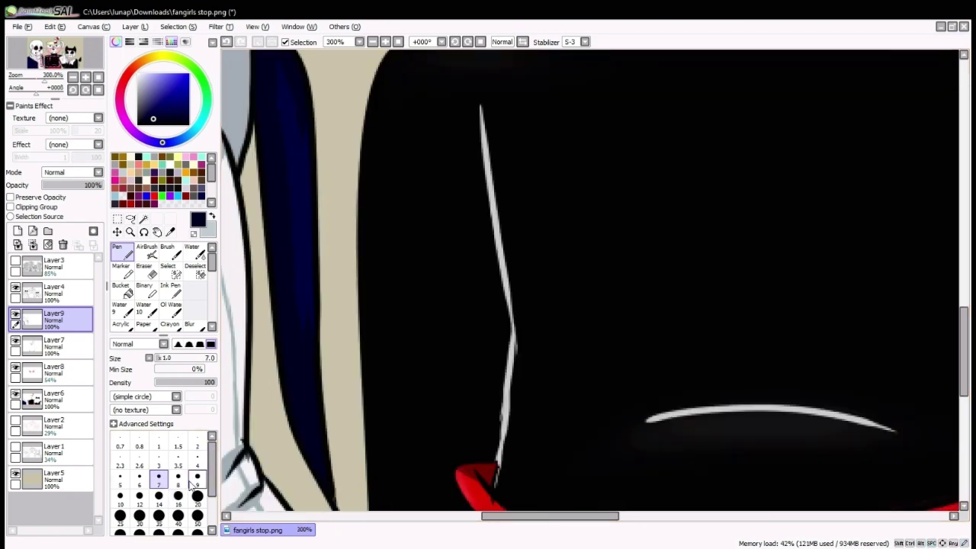
{"action": "left_click_drag", "start_coordinate": [302, 130], "coordinate": [321, 174]}
{"action": "key", "text": "bracketright"}
{"action": "scroll", "coordinate": [305, 426], "scroll_direction": "down", "scroll_amount": 3}
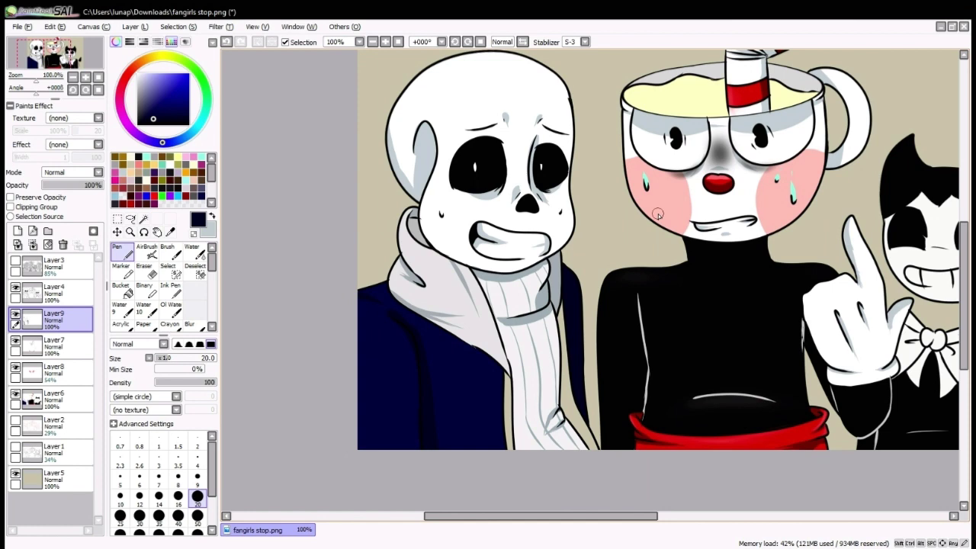
Select the two narrow gaps between the skull-faced character's sweater and jacket from the Layer4 line art.
{"action": "scroll", "coordinate": [657, 214], "scroll_direction": "up", "scroll_amount": 3}
{"action": "left_click", "coordinate": [53, 292]}
{"action": "key", "text": "w"}
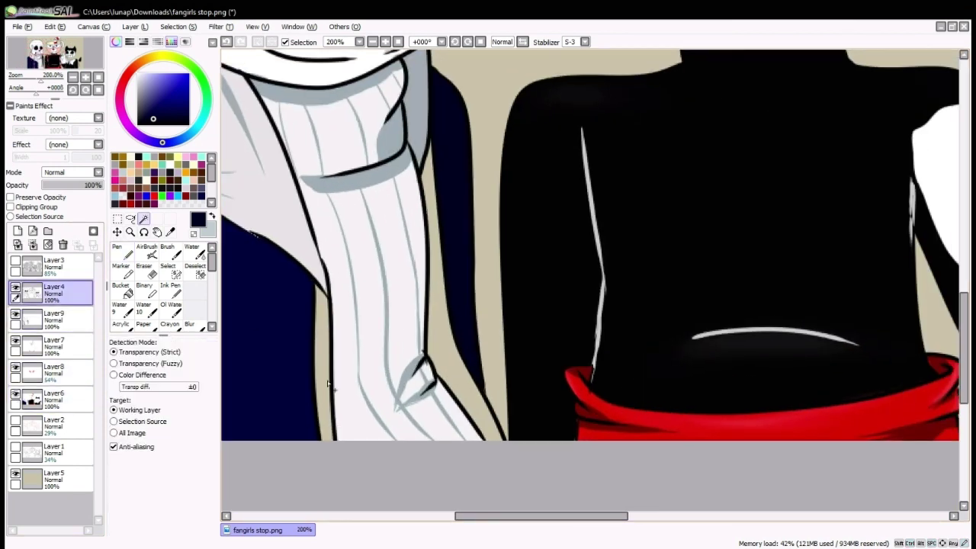
{"action": "left_click", "coordinate": [330, 385]}
{"action": "key", "text": "n"}
Paint the selected jacket lining strips grey on Layer6 with a size 20 pen.
{"action": "left_click", "coordinate": [53, 347]}
{"action": "left_click", "coordinate": [54, 397]}
{"action": "left_click", "coordinate": [131, 174]}
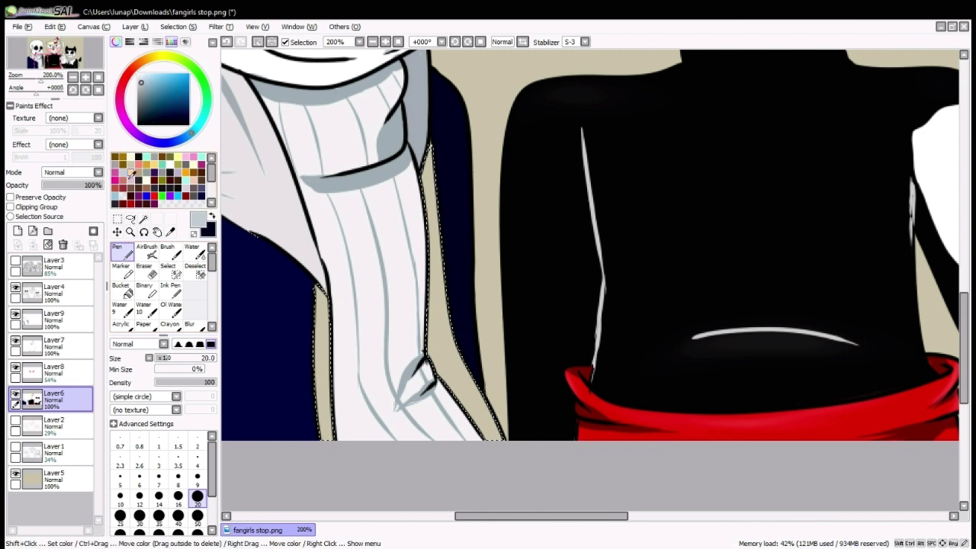
{"action": "left_click_drag", "start_coordinate": [422, 156], "coordinate": [424, 208]}
{"action": "left_click_drag", "start_coordinate": [325, 286], "coordinate": [326, 438]}
{"action": "left_click_drag", "start_coordinate": [416, 130], "coordinate": [488, 427]}
{"action": "left_click_drag", "start_coordinate": [320, 343], "coordinate": [324, 441]}
Shade the jacket lining strips beside the sweater in darker grey with a size 9 pen and clear the selection.
{"action": "left_click", "coordinate": [153, 116]}
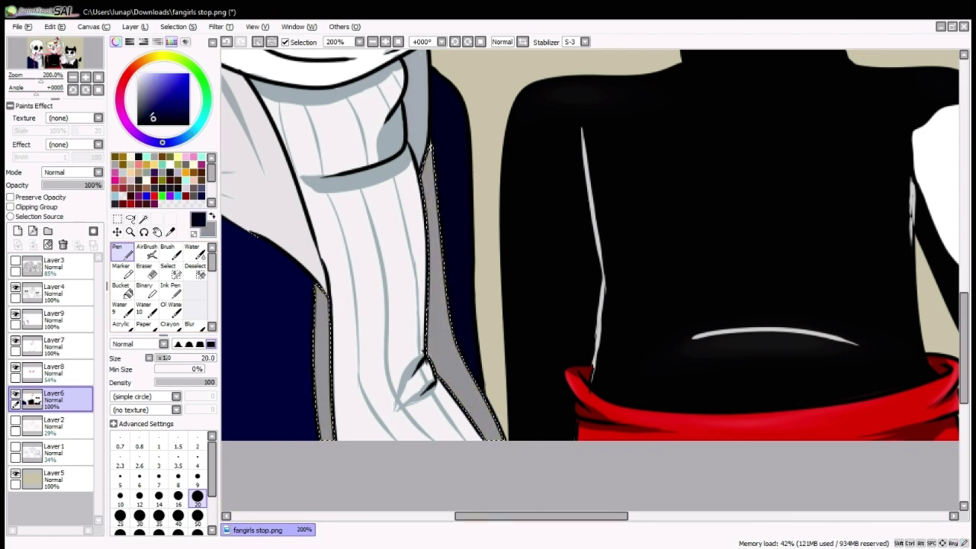
{"action": "left_click", "coordinate": [138, 105]}
{"action": "left_click", "coordinate": [197, 479]}
{"action": "left_click_drag", "start_coordinate": [429, 167], "coordinate": [455, 401]}
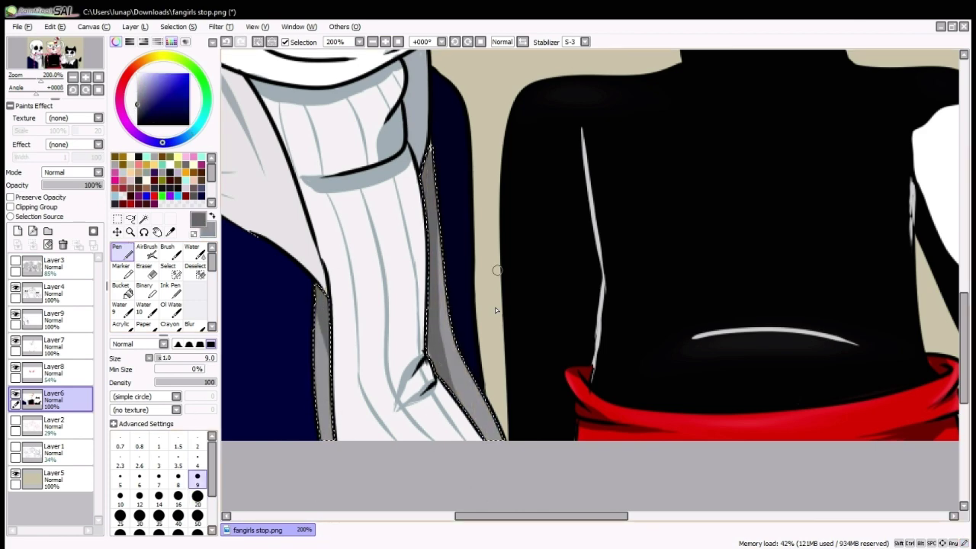
{"action": "scroll", "coordinate": [496, 310], "scroll_direction": "down", "scroll_amount": 3}
{"action": "scroll", "coordinate": [496, 310], "scroll_direction": "up", "scroll_amount": 4}
Airbrush soft dark grey shadows on Layer9 between the skull's eye sockets and beneath them, varying the brush size from 70 to 20.
{"action": "left_click", "coordinate": [53, 319]}
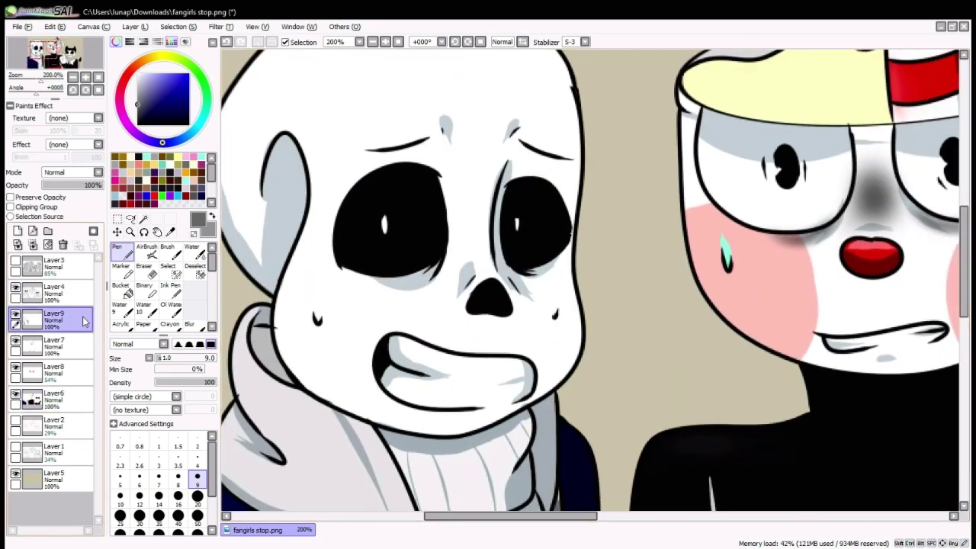
{"action": "left_click", "coordinate": [146, 248]}
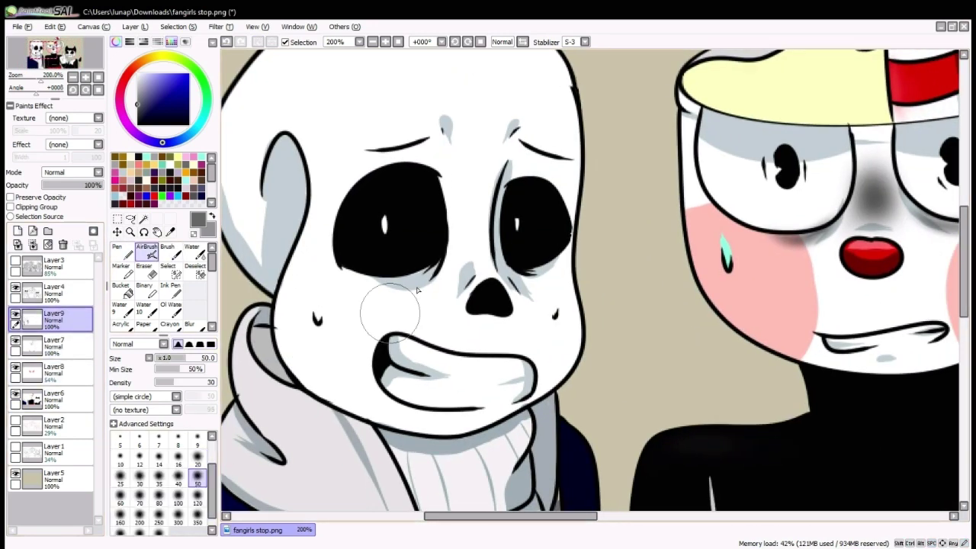
{"action": "left_click_drag", "start_coordinate": [481, 177], "coordinate": [444, 222]}
{"action": "mouse_move", "coordinate": [381, 252]}
{"action": "left_mouse_down"}
{"action": "mouse_move", "coordinate": [414, 273]}
{"action": "mouse_move", "coordinate": [501, 239]}
{"action": "mouse_move", "coordinate": [392, 283]}
{"action": "left_mouse_up"}
{"action": "scroll", "coordinate": [551, 276], "scroll_direction": "down", "scroll_amount": 4}
{"action": "left_click_drag", "start_coordinate": [552, 275], "coordinate": [548, 279]}
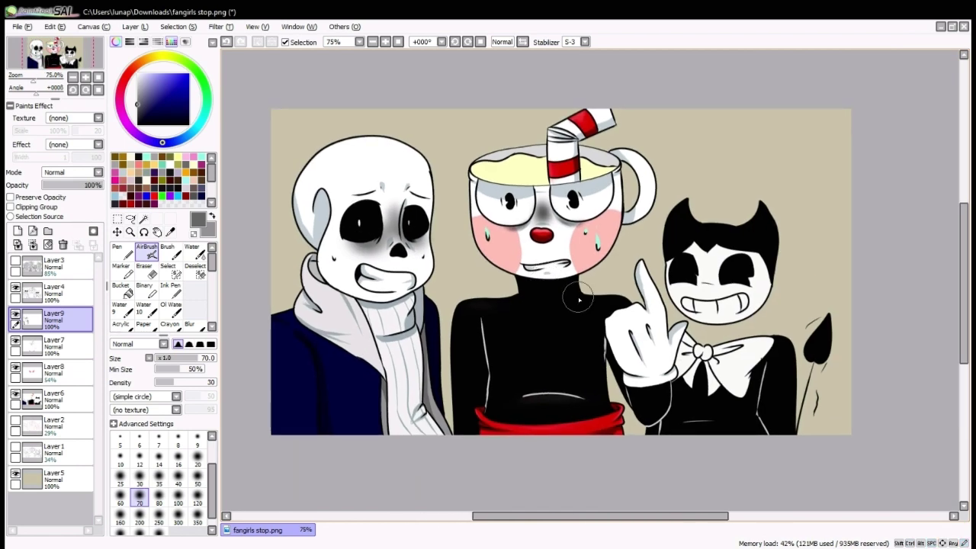
{"action": "scroll", "coordinate": [587, 308], "scroll_direction": "up", "scroll_amount": 1}
{"action": "left_click", "coordinate": [199, 460]}
{"action": "scroll", "coordinate": [453, 206], "scroll_direction": "up", "scroll_amount": 2}
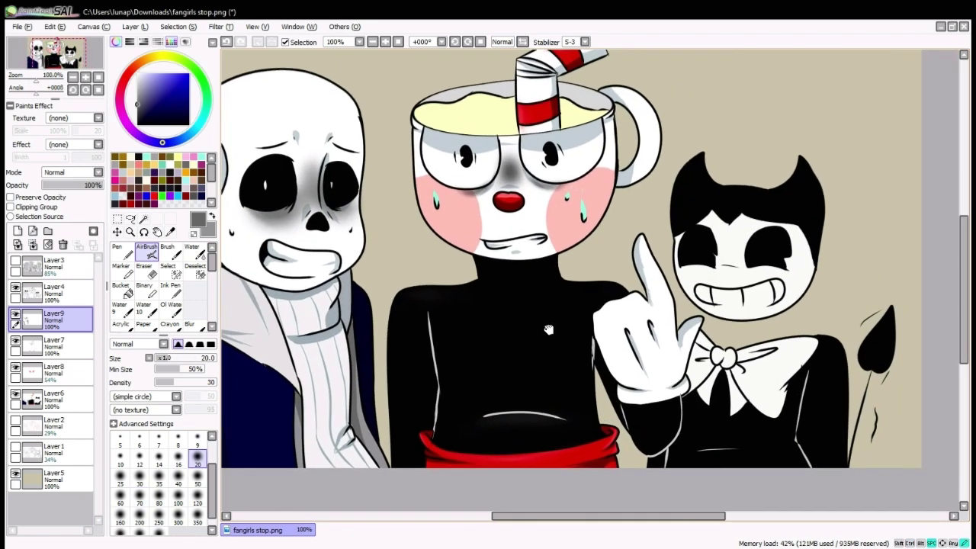
Add a new layer and shade the horned character's face edge, nose and cheeks in olive with a size 9 pen, redoing the first stroke.
{"action": "left_click_drag", "start_coordinate": [453, 206], "coordinate": [133, 99]}
{"action": "key", "text": "ctrl+shift+n"}
{"action": "left_click", "coordinate": [122, 252]}
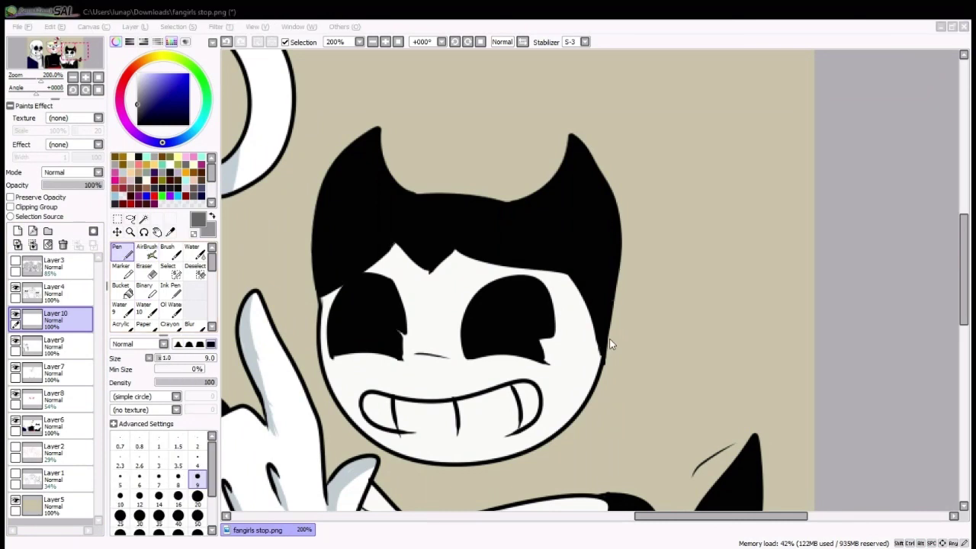
{"action": "left_click", "coordinate": [170, 158]}
{"action": "scroll", "coordinate": [523, 437], "scroll_direction": "up", "scroll_amount": 1}
{"action": "left_click_drag", "start_coordinate": [578, 183], "coordinate": [610, 297]}
{"action": "key", "text": "ctrl+z"}
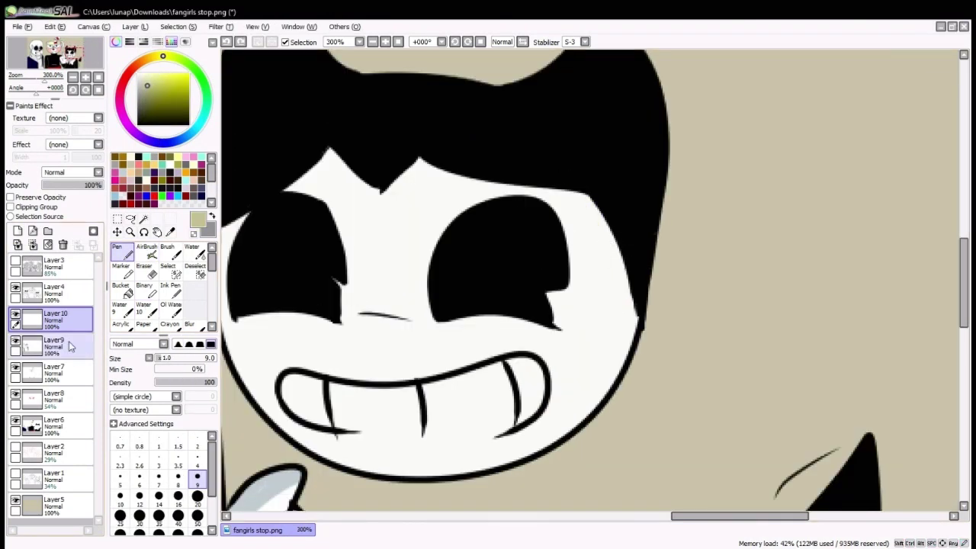
{"action": "left_click_drag", "start_coordinate": [577, 194], "coordinate": [620, 340]}
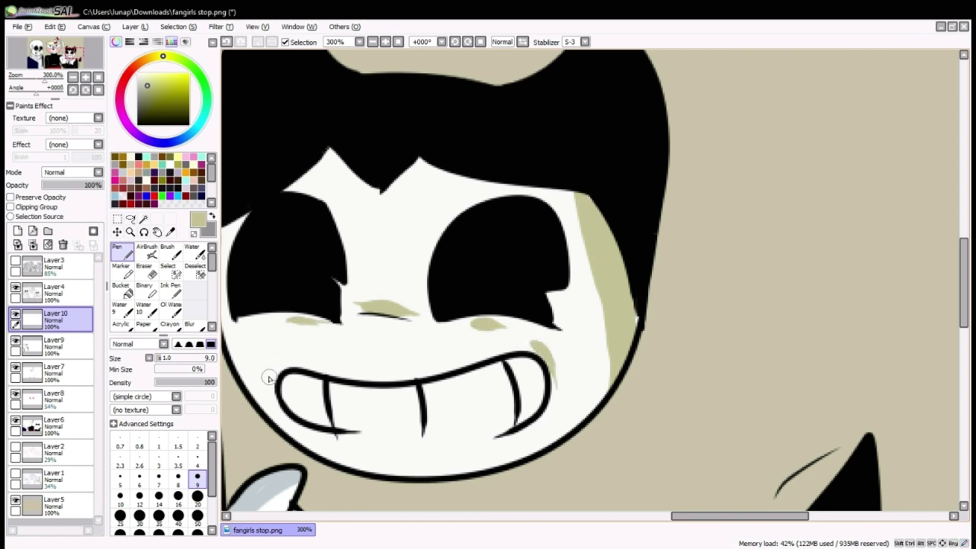
Shade the horned character's bow tie knot and folds in olive with the size 9 pen.
{"action": "scroll", "coordinate": [445, 337], "scroll_direction": "down", "scroll_amount": 1}
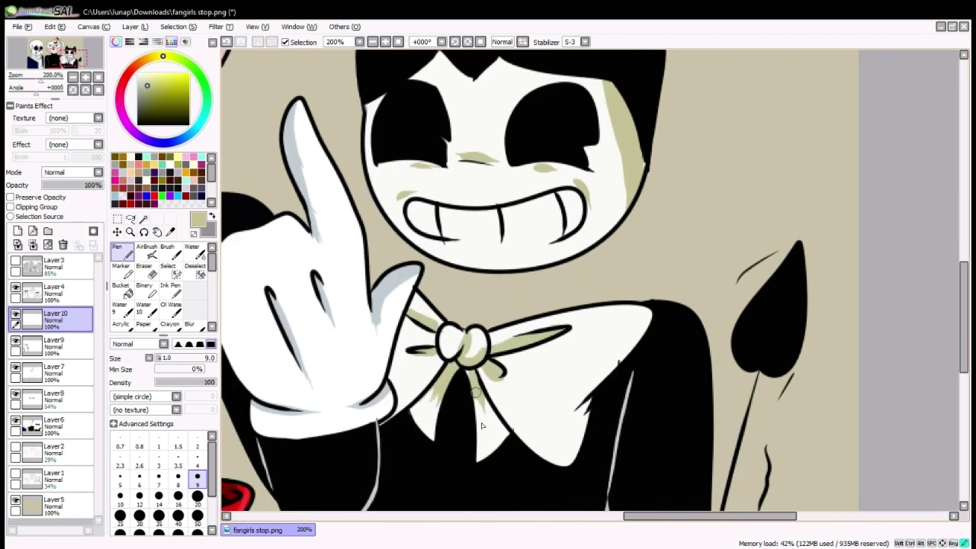
{"action": "scroll", "coordinate": [603, 347], "scroll_direction": "down", "scroll_amount": 3}
{"action": "scroll", "coordinate": [407, 410], "scroll_direction": "up", "scroll_amount": 2}
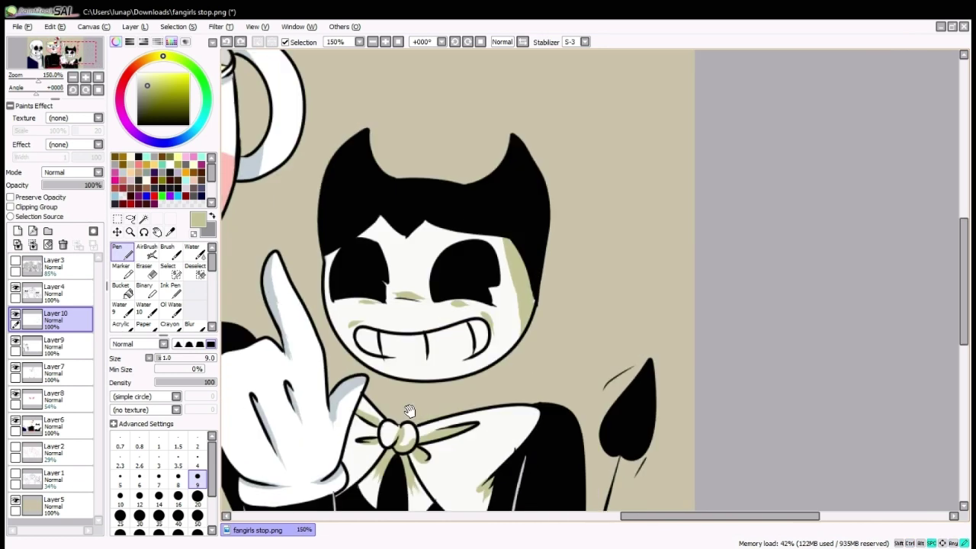
Airbrush a soft black shadow between the horned character's eyes, and draw black ink drips down the face with a size 4 pen.
{"action": "key", "text": "v"}
{"action": "left_click_drag", "start_coordinate": [393, 263], "coordinate": [465, 305]}
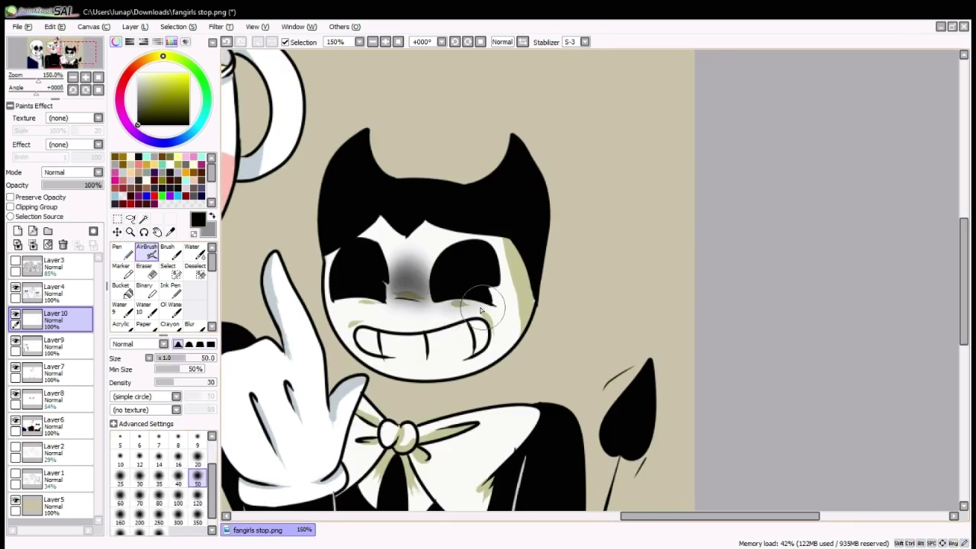
{"action": "scroll", "coordinate": [399, 305], "scroll_direction": "up", "scroll_amount": 2}
{"action": "key", "text": "n"}
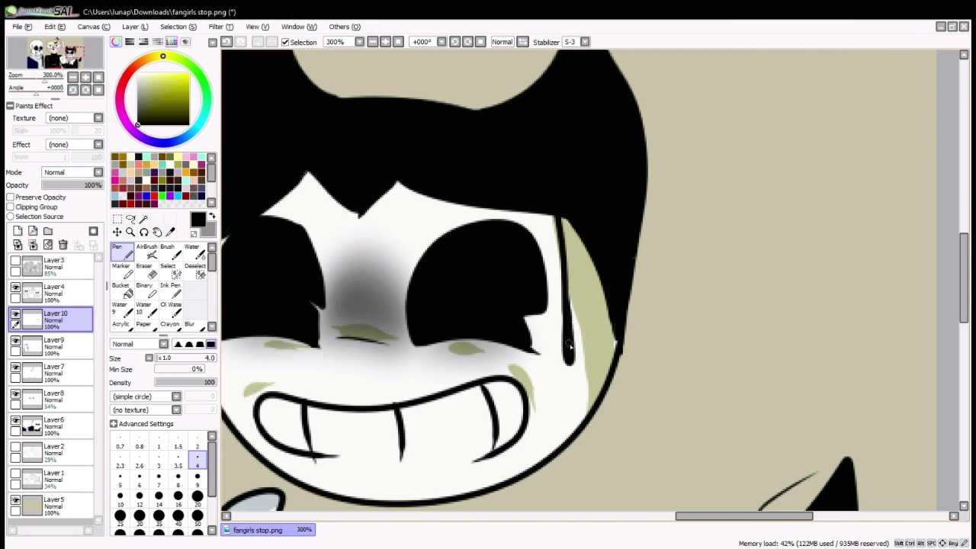
{"action": "left_click_drag", "start_coordinate": [594, 324], "coordinate": [596, 366]}
{"action": "scroll", "coordinate": [602, 336], "scroll_direction": "left", "scroll_amount": 3}
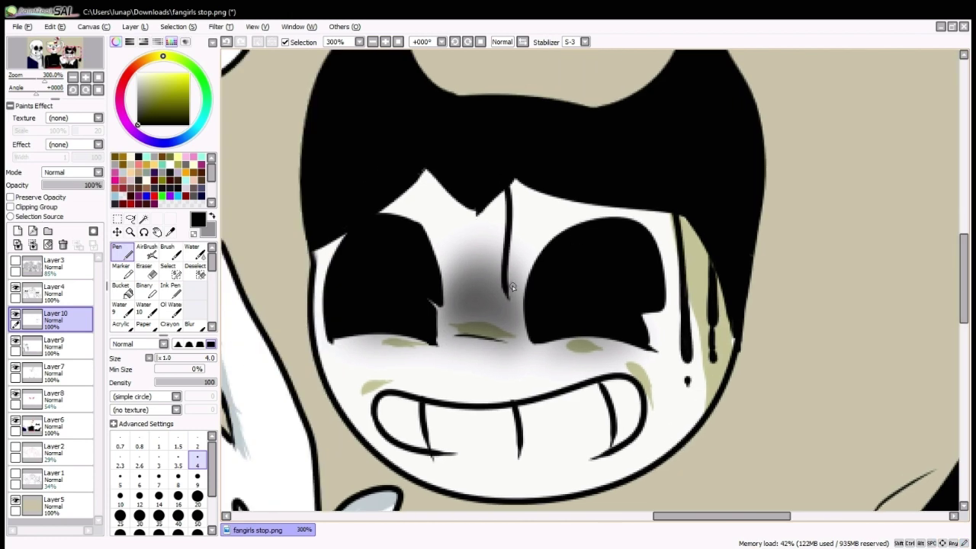
{"action": "scroll", "coordinate": [512, 349], "scroll_direction": "down", "scroll_amount": 1}
{"action": "scroll", "coordinate": [366, 206], "scroll_direction": "left", "scroll_amount": 2}
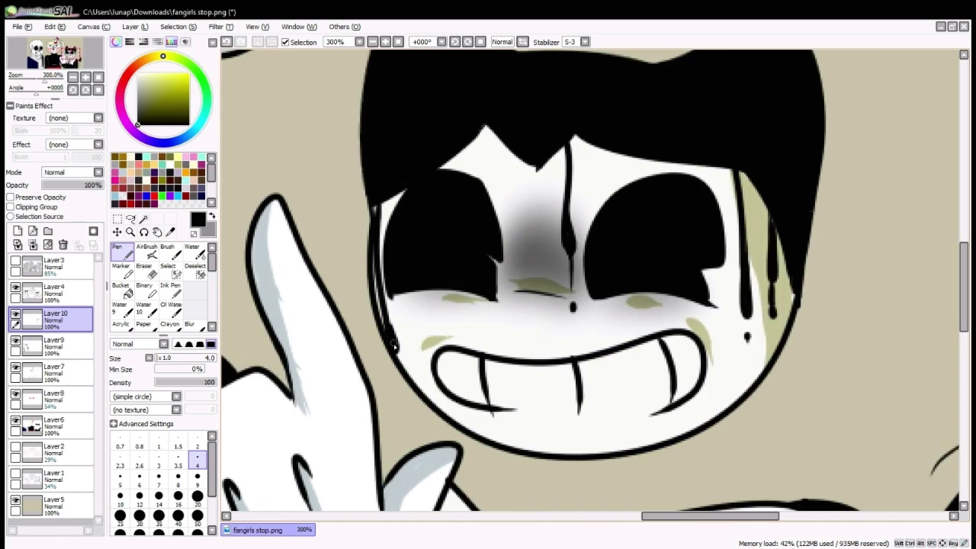
{"action": "scroll", "coordinate": [436, 305], "scroll_direction": "down", "scroll_amount": 5}
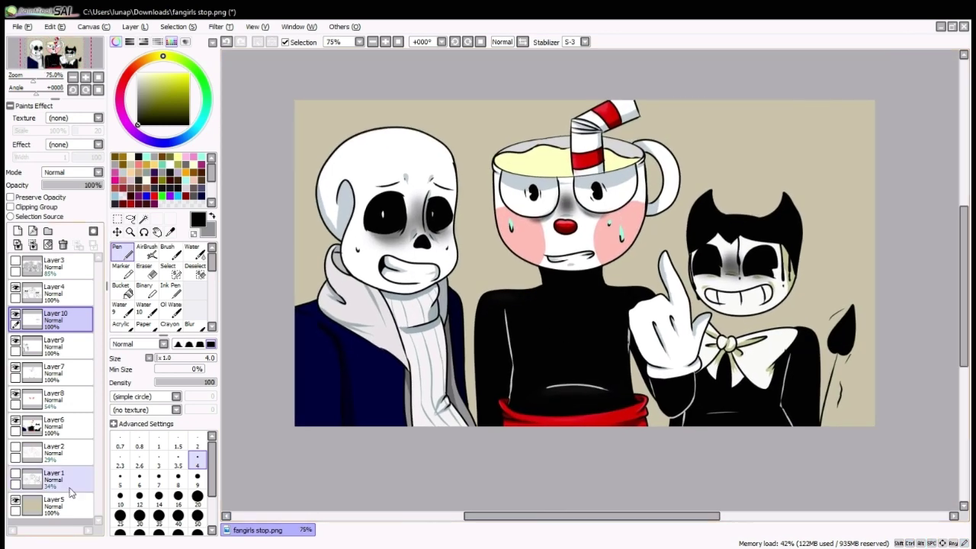
Paint the whole background on Layer5 orange with a size 350 pen, undoing the first colour tried.
{"action": "left_click", "coordinate": [53, 505]}
{"action": "scroll", "coordinate": [160, 489], "scroll_direction": "down", "scroll_amount": 3}
{"action": "left_click", "coordinate": [198, 504]}
{"action": "left_click", "coordinate": [188, 163]}
{"action": "mouse_move", "coordinate": [366, 122]}
{"action": "left_mouse_down"}
{"action": "mouse_move", "coordinate": [279, 196]}
{"action": "mouse_move", "coordinate": [891, 443]}
{"action": "left_mouse_up"}
{"action": "key", "text": "ctrl+z"}
{"action": "left_click", "coordinate": [188, 74]}
{"action": "mouse_move", "coordinate": [321, 115]}
{"action": "left_mouse_down"}
{"action": "mouse_move", "coordinate": [653, 404]}
{"action": "mouse_move", "coordinate": [793, 458]}
{"action": "left_mouse_up"}
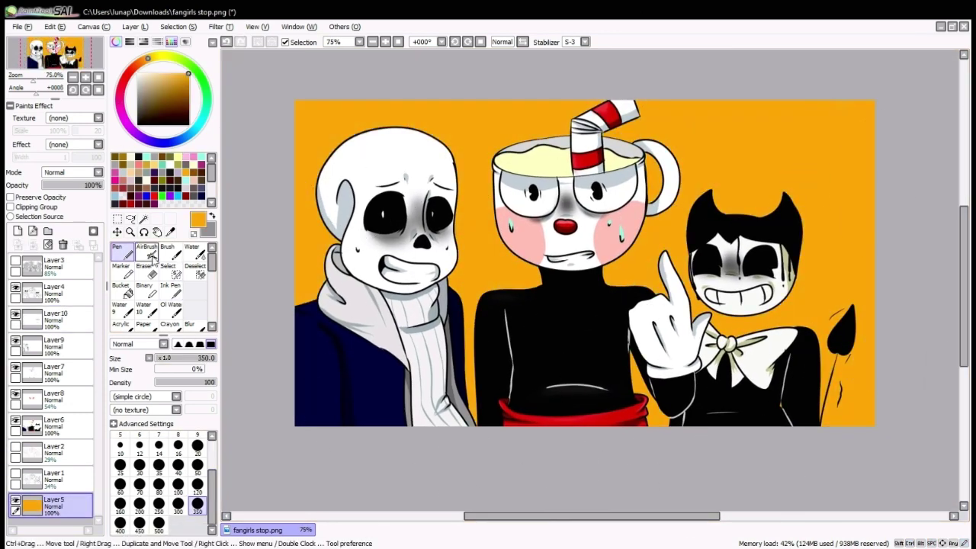
Airbrush a bright yellow flame between the skull and cup characters at size 50, replacing a first stroke made at size 40.
{"action": "left_click", "coordinate": [147, 251]}
{"action": "left_click", "coordinate": [178, 475]}
{"action": "left_click", "coordinate": [165, 56]}
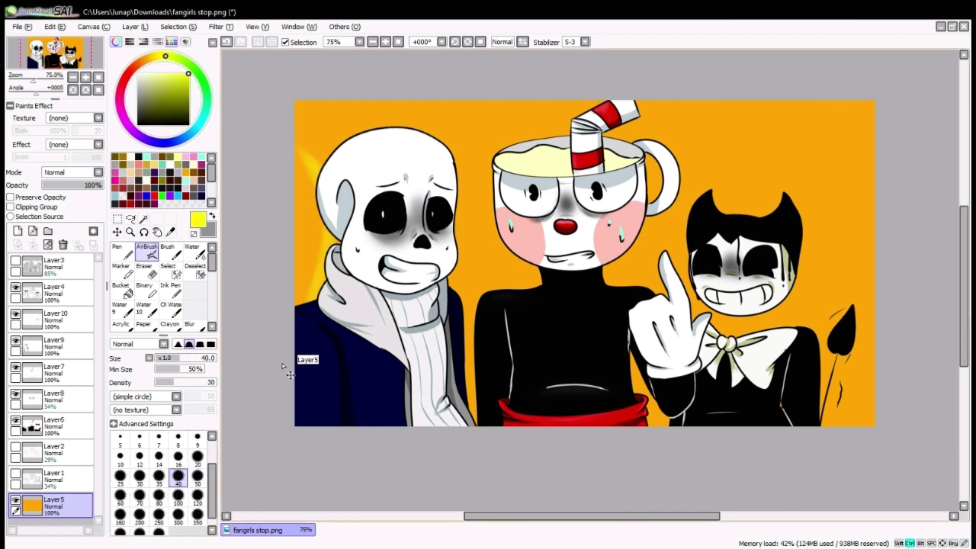
{"action": "key", "text": "ctrl+z"}
{"action": "left_click", "coordinate": [212, 382]}
{"action": "left_click", "coordinate": [197, 475]}
{"action": "left_click_drag", "start_coordinate": [456, 204], "coordinate": [528, 298]}
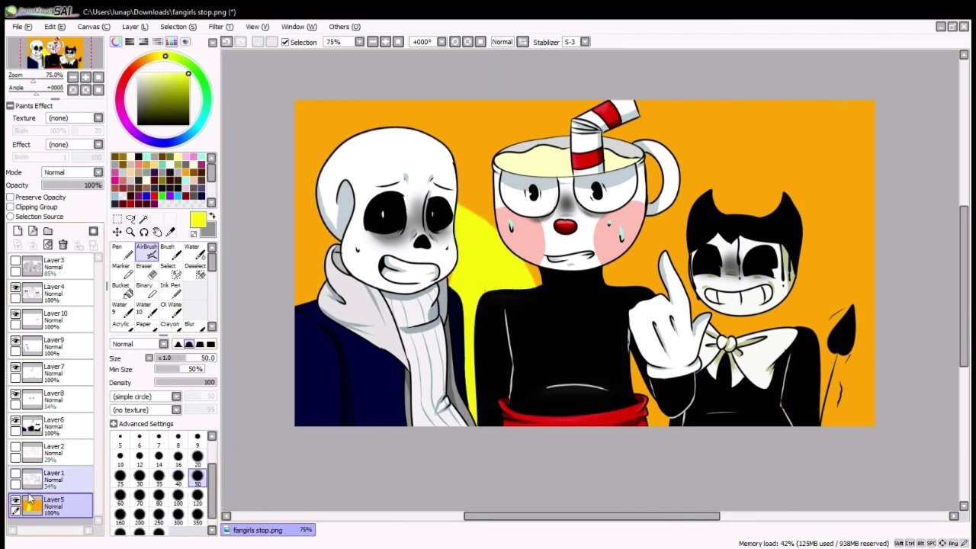
Hide all layers except Layer5 and spread the yellow flames across the background with a size 100 airbrush.
{"action": "left_click_drag", "start_coordinate": [16, 287], "coordinate": [15, 420]}
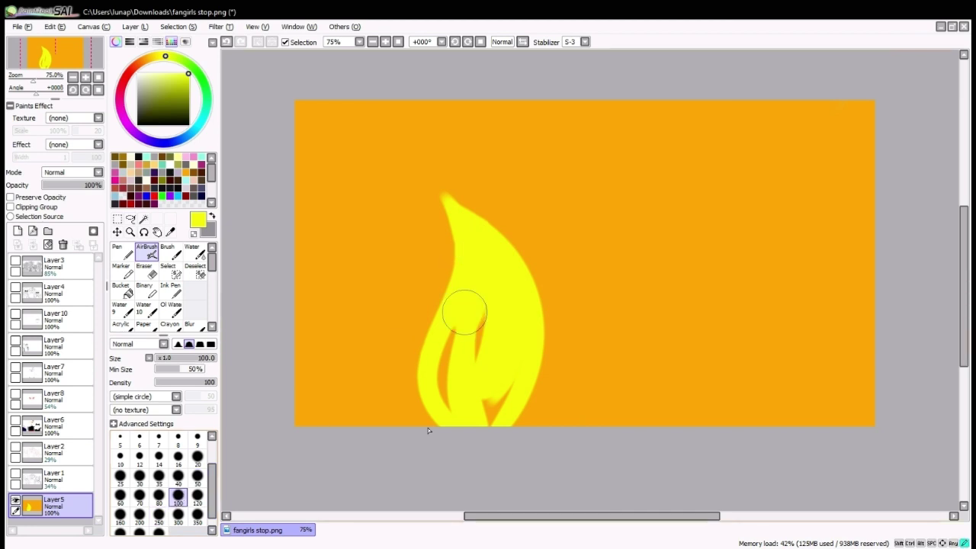
{"action": "mouse_move", "coordinate": [465, 313]}
{"action": "left_mouse_down"}
{"action": "mouse_move", "coordinate": [382, 322]}
{"action": "mouse_move", "coordinate": [321, 397]}
{"action": "left_mouse_up"}
{"action": "mouse_move", "coordinate": [564, 412]}
{"action": "left_mouse_down"}
{"action": "mouse_move", "coordinate": [604, 202]}
{"action": "mouse_move", "coordinate": [552, 324]}
{"action": "mouse_move", "coordinate": [839, 236]}
{"action": "mouse_move", "coordinate": [748, 279]}
{"action": "mouse_move", "coordinate": [725, 419]}
{"action": "left_mouse_up"}
Paint red-orange inner flames inside the yellow ones along the background's lower edge with a size 50 airbrush.
{"action": "left_click", "coordinate": [185, 163]}
{"action": "left_click", "coordinate": [197, 456]}
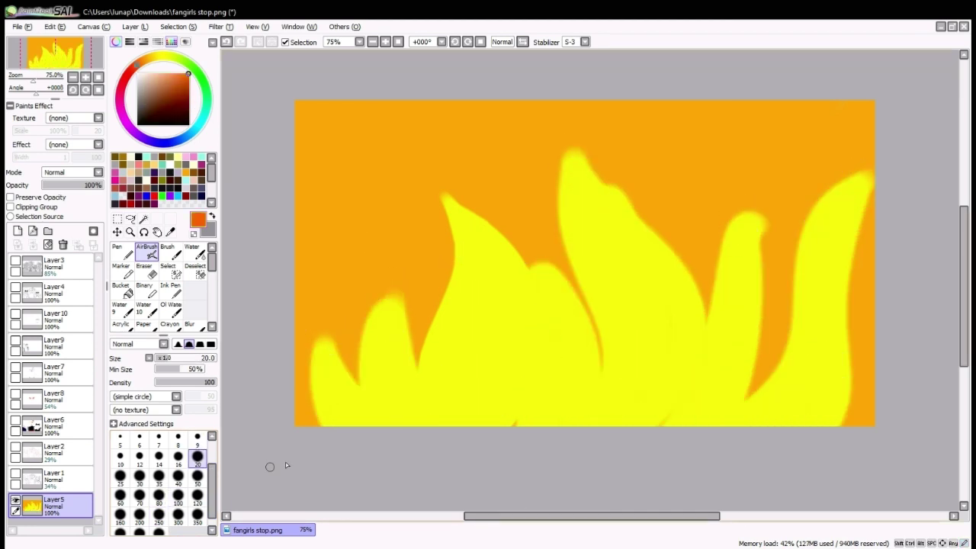
{"action": "left_click", "coordinate": [197, 475]}
{"action": "left_click_drag", "start_coordinate": [381, 423], "coordinate": [374, 344]}
{"action": "left_click_drag", "start_coordinate": [476, 289], "coordinate": [483, 403]}
{"action": "left_click_drag", "start_coordinate": [533, 343], "coordinate": [539, 374]}
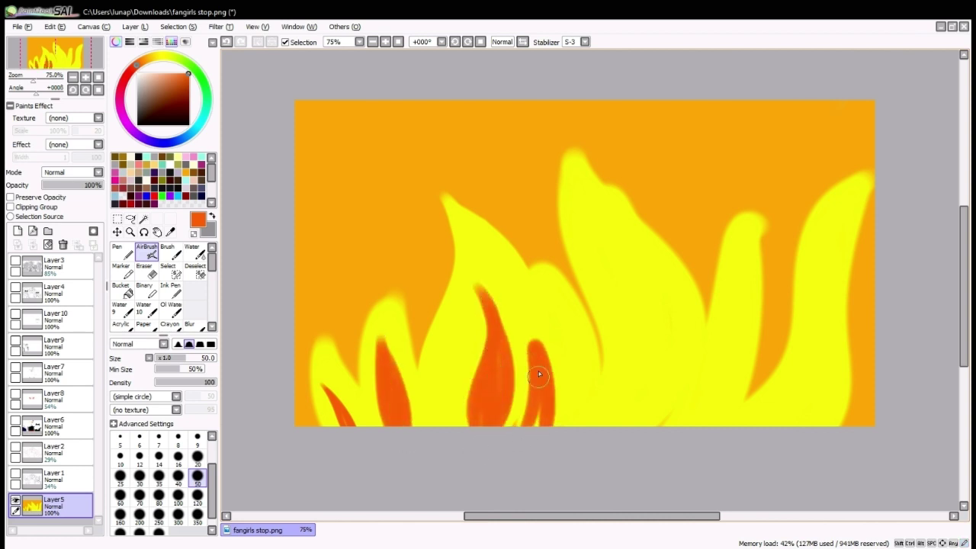
{"action": "mouse_move", "coordinate": [635, 400]}
{"action": "left_mouse_down"}
{"action": "mouse_move", "coordinate": [697, 405]}
{"action": "mouse_move", "coordinate": [809, 341]}
{"action": "left_mouse_up"}
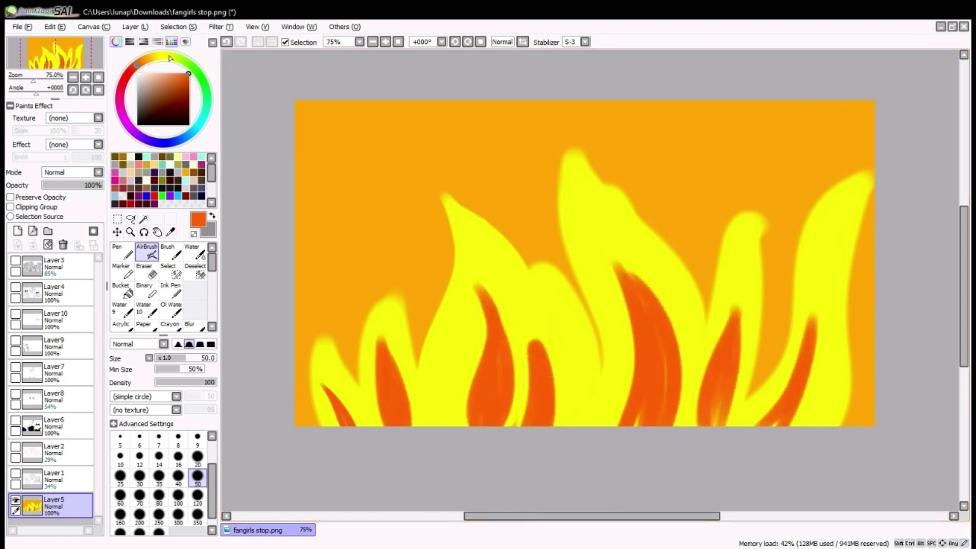
Highlight the tips and edges of the yellow flames in pale yellow with the size 50 airbrush.
{"action": "left_click_drag", "start_coordinate": [170, 59], "coordinate": [162, 56]}
{"action": "left_click", "coordinate": [160, 74]}
{"action": "left_click_drag", "start_coordinate": [443, 200], "coordinate": [453, 261]}
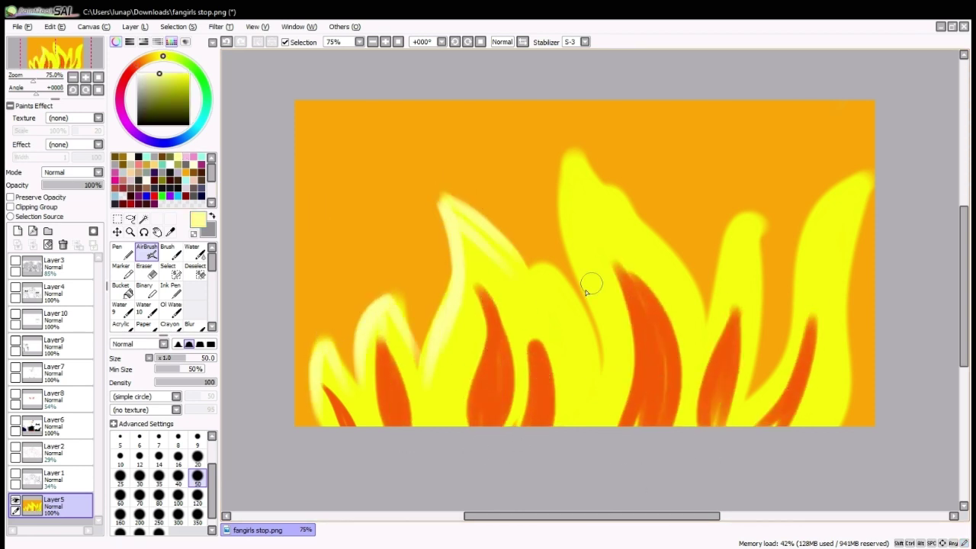
{"action": "left_click_drag", "start_coordinate": [588, 289], "coordinate": [519, 356]}
{"action": "mouse_move", "coordinate": [579, 263]}
{"action": "left_mouse_down"}
{"action": "mouse_move", "coordinate": [584, 164]}
{"action": "mouse_move", "coordinate": [656, 236]}
{"action": "left_mouse_up"}
{"action": "left_click_drag", "start_coordinate": [751, 214], "coordinate": [722, 313]}
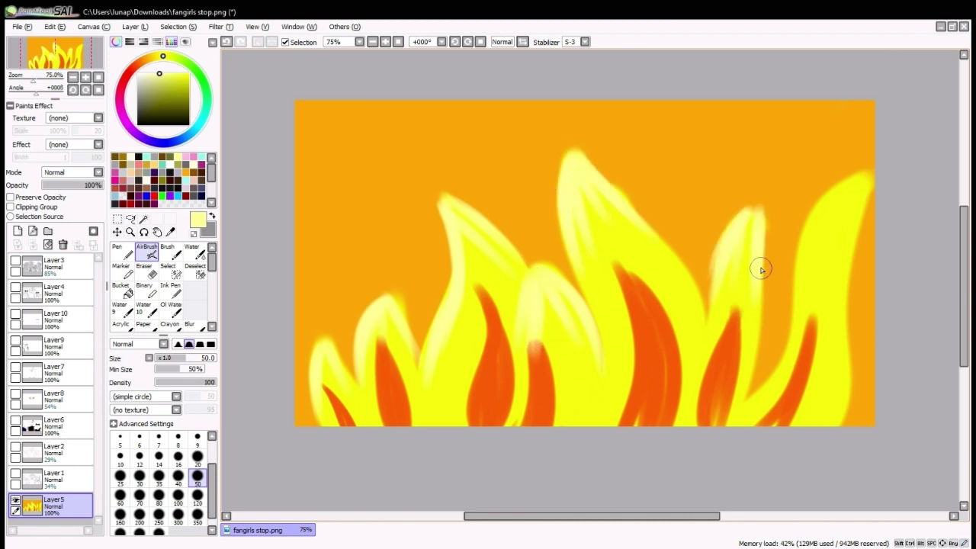
{"action": "mouse_move", "coordinate": [859, 202]}
{"action": "left_mouse_down"}
{"action": "mouse_move", "coordinate": [863, 179]}
{"action": "mouse_move", "coordinate": [842, 366]}
{"action": "left_mouse_up"}
Soften the edges of the yellow and red-orange flames with the Blur tool at size 50.
{"action": "scroll", "coordinate": [610, 366], "scroll_direction": "up", "scroll_amount": 1}
{"action": "left_click", "coordinate": [189, 325]}
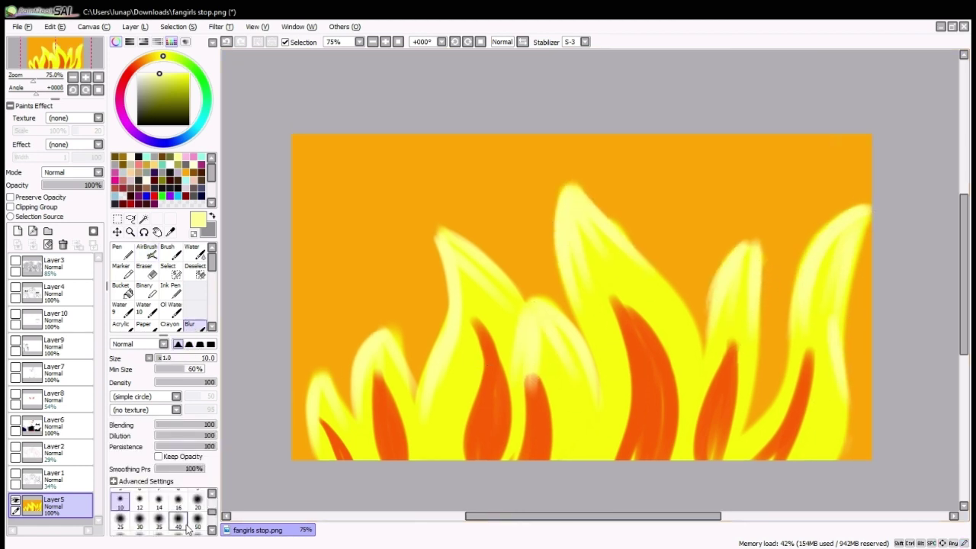
{"action": "left_click_drag", "start_coordinate": [528, 371], "coordinate": [577, 177]}
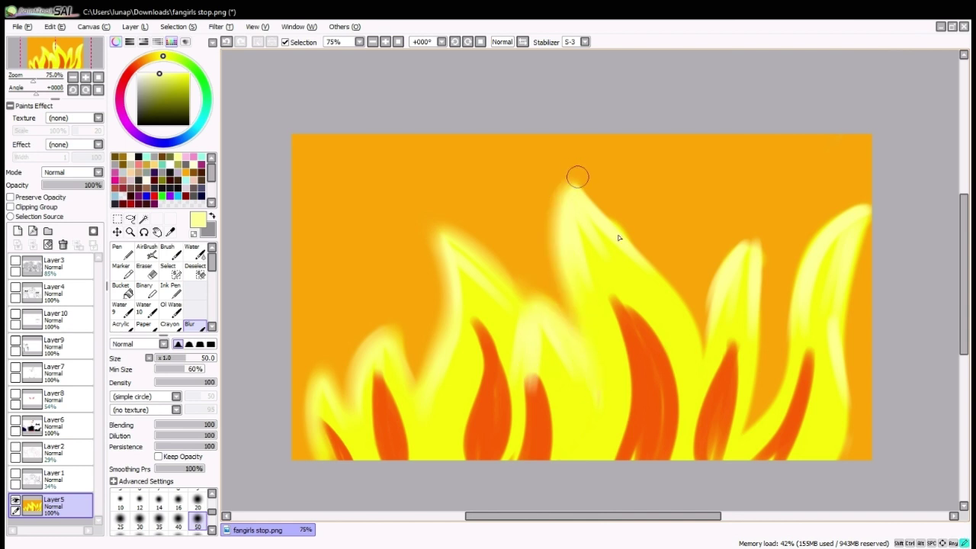
{"action": "left_click_drag", "start_coordinate": [858, 217], "coordinate": [843, 397]}
{"action": "left_click_drag", "start_coordinate": [610, 457], "coordinate": [738, 343]}
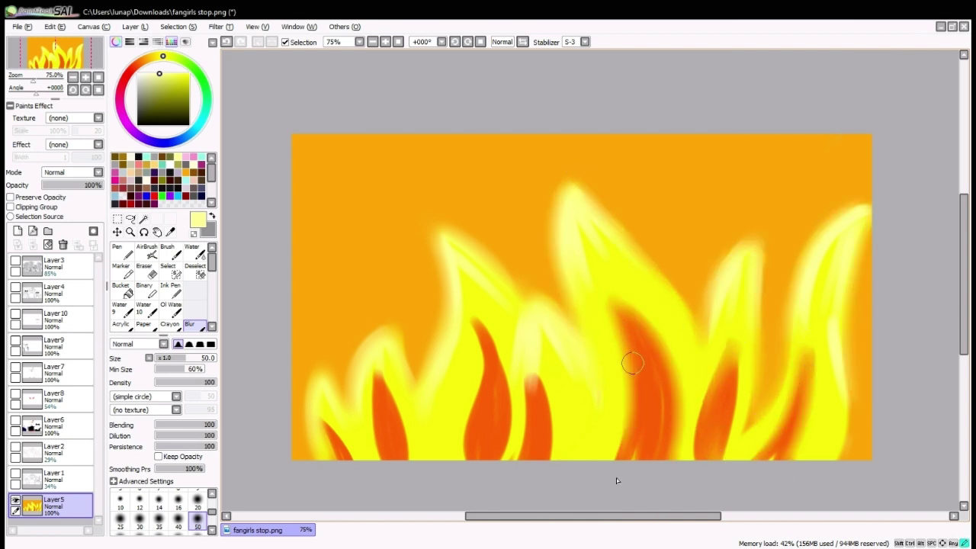
{"action": "left_click_drag", "start_coordinate": [461, 450], "coordinate": [366, 477]}
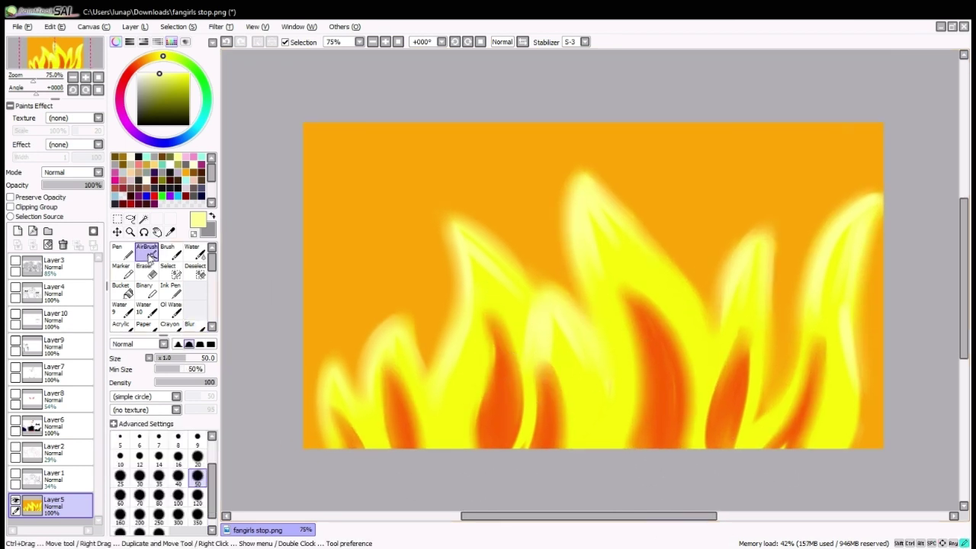
Airbrush a soft yellow glow over the flames at size 350 and density 41, and show the hidden character layers again.
{"action": "mouse_move", "coordinate": [343, 411]}
{"action": "left_mouse_down"}
{"action": "mouse_move", "coordinate": [447, 327]}
{"action": "mouse_move", "coordinate": [632, 366]}
{"action": "left_mouse_up"}
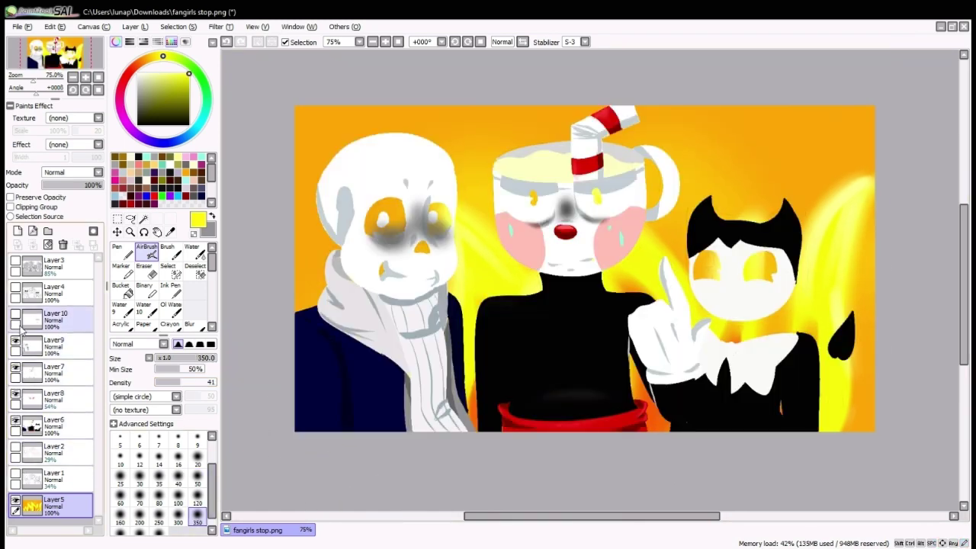
{"action": "left_click", "coordinate": [15, 314]}
{"action": "left_click", "coordinate": [16, 286]}
Show the Layer3 light and shadow overlay and set its opacity to 98%.
{"action": "left_click", "coordinate": [15, 260]}
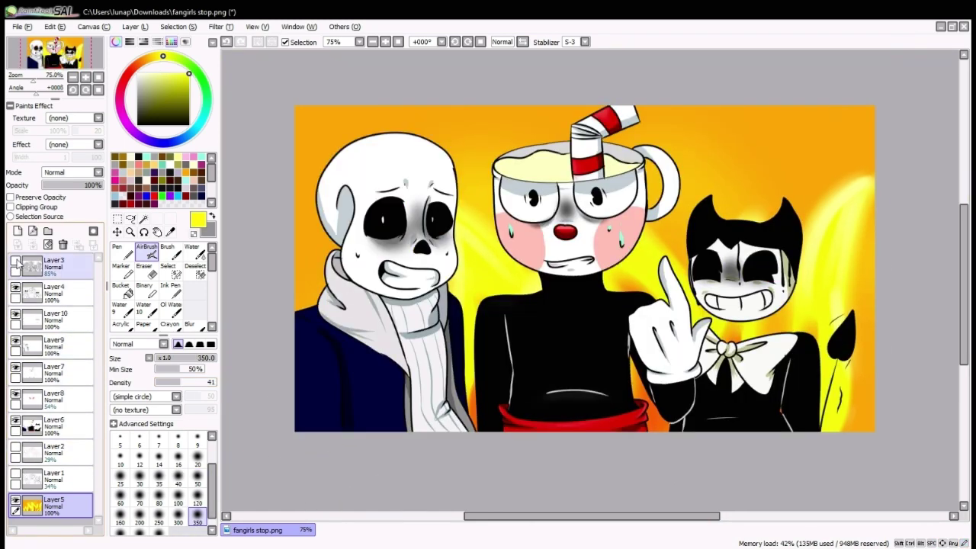
{"action": "left_click_drag", "start_coordinate": [541, 304], "coordinate": [537, 311]}
{"action": "left_click", "coordinate": [44, 277]}
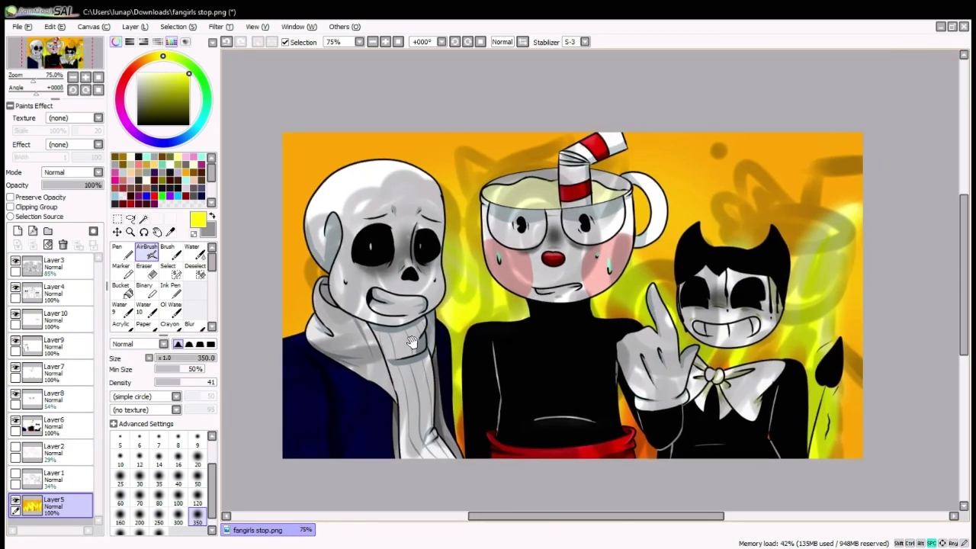
{"action": "mouse_move", "coordinate": [101, 185]}
{"action": "left_mouse_down"}
{"action": "mouse_move", "coordinate": [82, 191]}
{"action": "mouse_move", "coordinate": [141, 196]}
{"action": "left_mouse_up"}
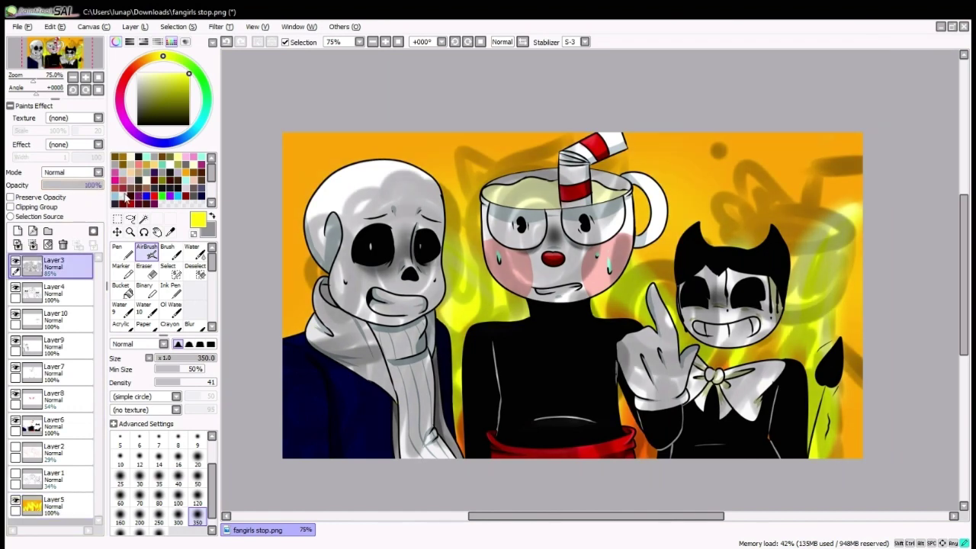
Hide Layer3 and airbrush a bright blue glow on the raised fingertip on Layer4 at size 50.
{"action": "left_click", "coordinate": [44, 290]}
{"action": "scroll", "coordinate": [534, 305], "scroll_direction": "up", "scroll_amount": 2}
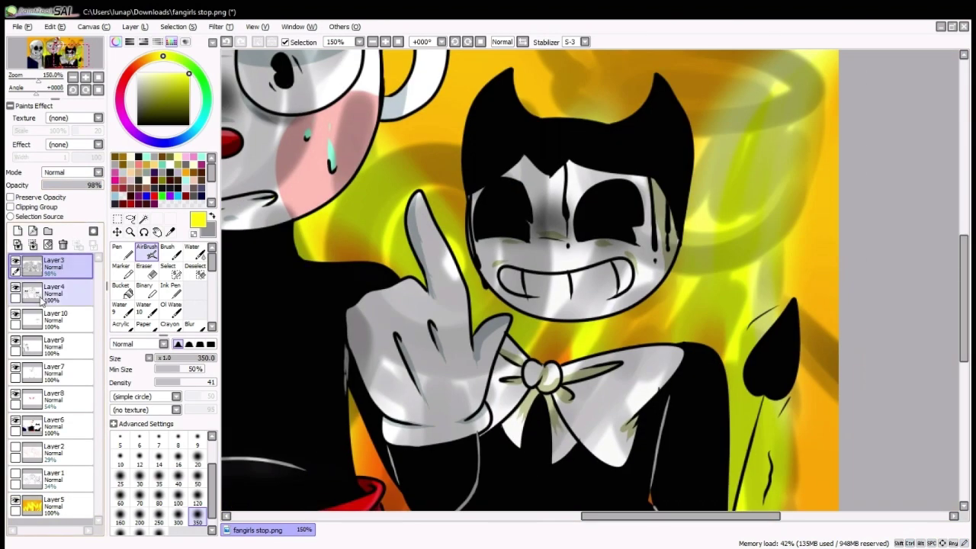
{"action": "left_click", "coordinate": [15, 260]}
{"action": "scroll", "coordinate": [534, 305], "scroll_direction": "up", "scroll_amount": 1}
{"action": "left_click", "coordinate": [197, 483]}
{"action": "left_click", "coordinate": [229, 213], "text": "alt"}
{"action": "left_click_drag", "start_coordinate": [398, 324], "coordinate": [420, 372]}
{"action": "scroll", "coordinate": [420, 372], "scroll_direction": "down", "scroll_amount": 3}
{"action": "left_click_drag", "start_coordinate": [608, 372], "coordinate": [686, 457]}
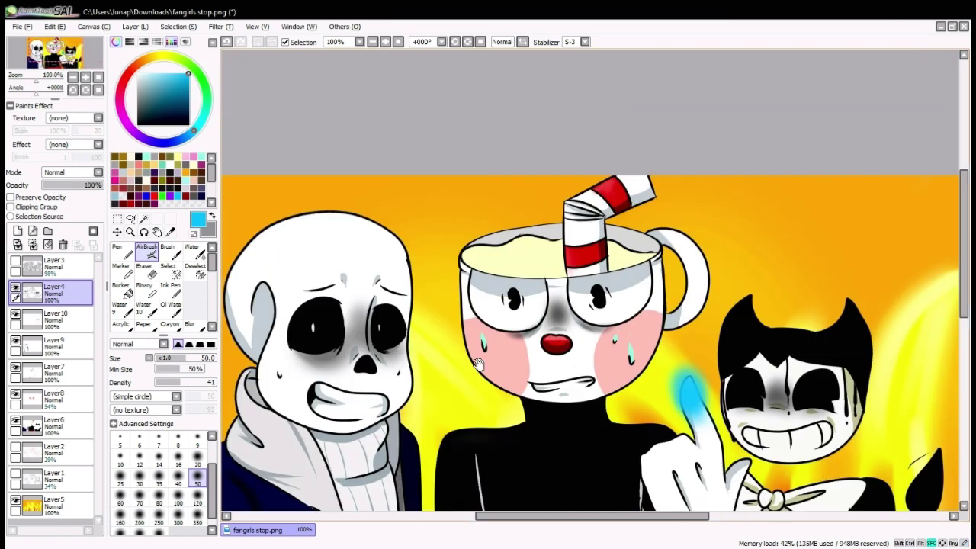
Show Layer3 again, add a new layer above it, and set a size 4 pen to red.
{"action": "left_click", "coordinate": [15, 260]}
{"action": "left_click", "coordinate": [17, 231]}
{"action": "left_click", "coordinate": [117, 250]}
{"action": "scroll", "coordinate": [357, 129], "scroll_direction": "down", "scroll_amount": 1}
{"action": "left_click_drag", "start_coordinate": [357, 129], "coordinate": [394, 196]}
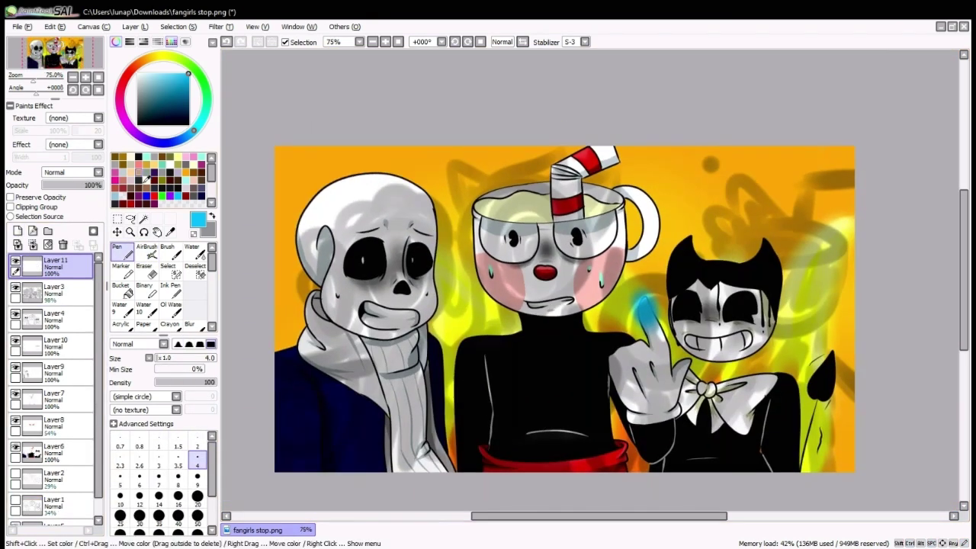
{"action": "left_click", "coordinate": [116, 180]}
{"action": "left_click_drag", "start_coordinate": [319, 153], "coordinate": [301, 189]}
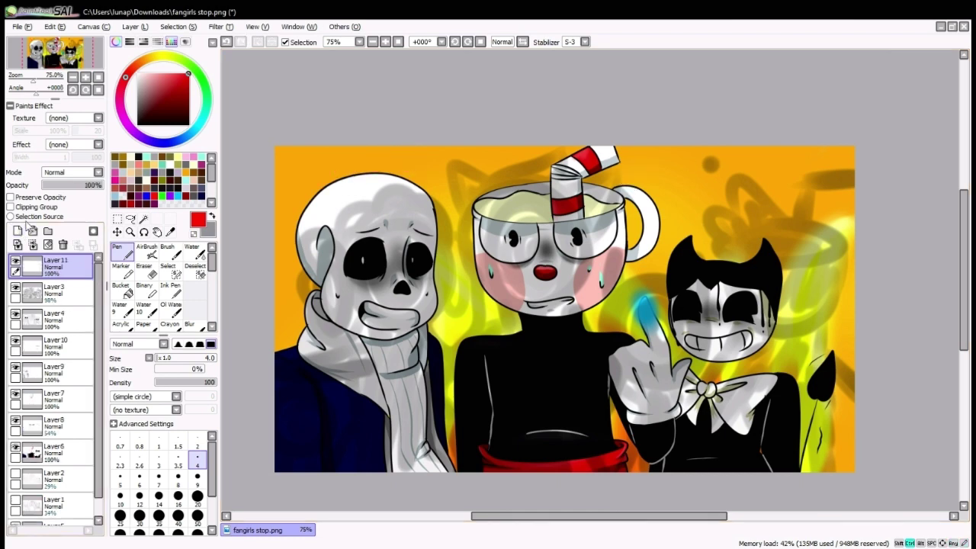
{"action": "key", "text": "ctrl+z"}
{"action": "key", "text": "ctrl+z"}
{"action": "key", "text": "ctrl+z"}
{"action": "key", "text": "ctrl+z"}
Write "SAVE US !!!" in red across the top of the picture, with small circles under the exclamation marks.
{"action": "left_click_drag", "start_coordinate": [441, 155], "coordinate": [431, 182]}
{"action": "scroll", "coordinate": [452, 174], "scroll_direction": "up", "scroll_amount": 1}
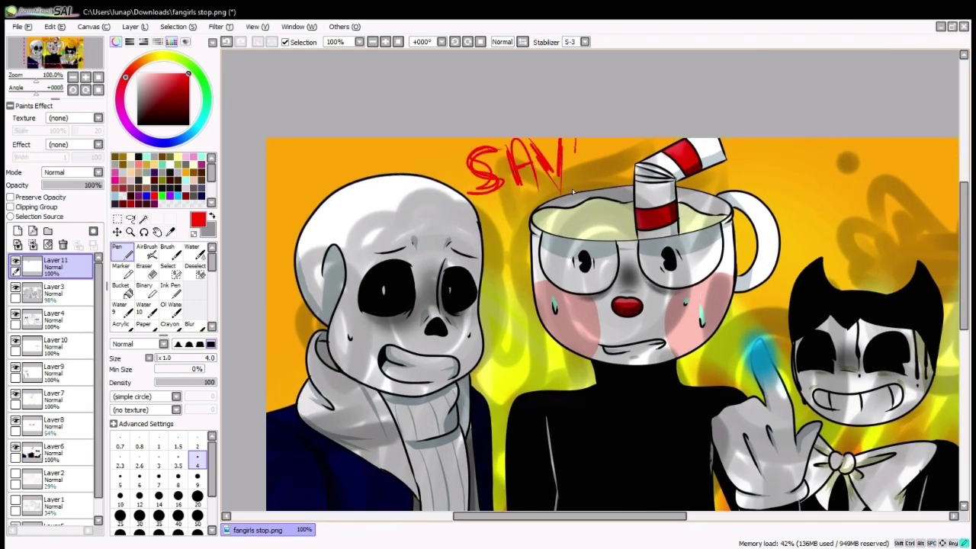
{"action": "left_click_drag", "start_coordinate": [658, 166], "coordinate": [418, 176]}
{"action": "left_click_drag", "start_coordinate": [547, 153], "coordinate": [592, 170]}
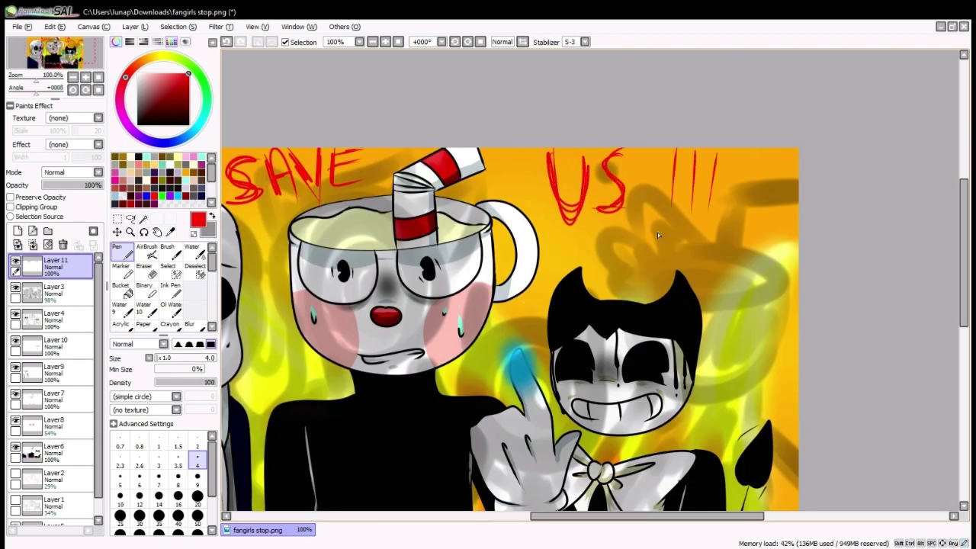
{"action": "scroll", "coordinate": [657, 233], "scroll_direction": "down", "scroll_amount": 2}
{"action": "scroll", "coordinate": [709, 250], "scroll_direction": "up", "scroll_amount": 1}
Write "Help..." in black on Layer3 beside the horned character's face, with a speech line beneath it.
{"action": "left_click", "coordinate": [54, 289]}
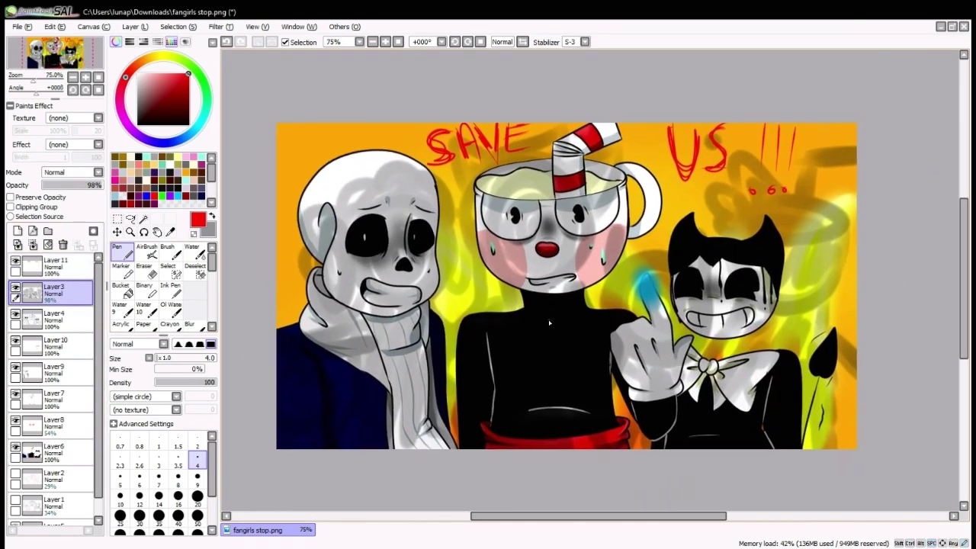
{"action": "scroll", "coordinate": [549, 323], "scroll_direction": "up", "scroll_amount": 2}
{"action": "left_click_drag", "start_coordinate": [916, 297], "coordinate": [630, 277]}
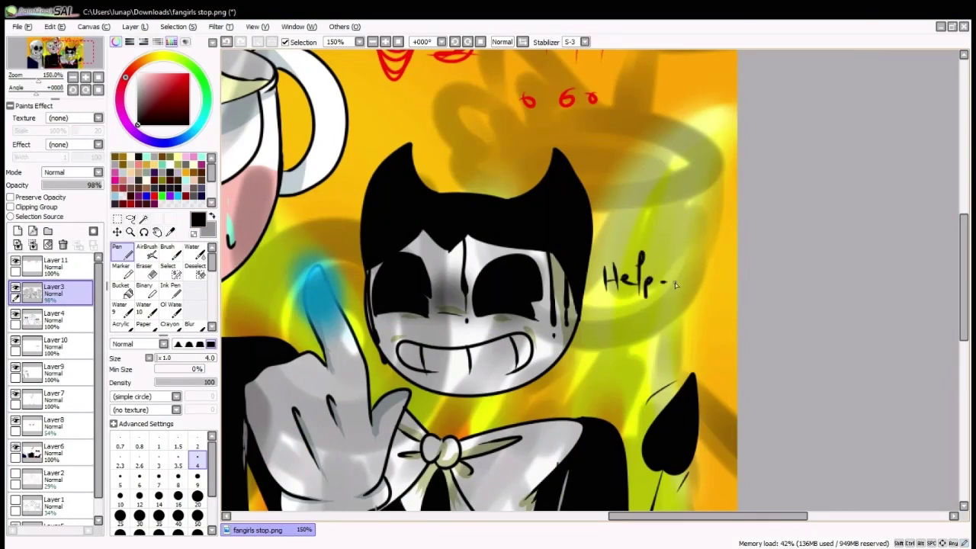
{"action": "scroll", "coordinate": [675, 283], "scroll_direction": "down", "scroll_amount": 2}
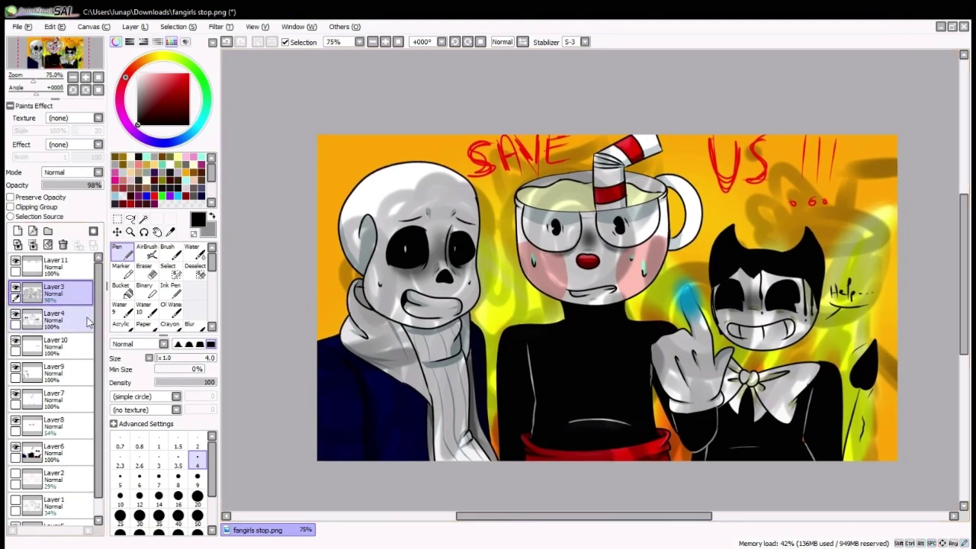
Add a new layer and write "Bendy!" above the skull and "Sansy!" beside the horned character in black.
{"action": "left_click", "coordinate": [18, 230]}
{"action": "scroll", "coordinate": [395, 115], "scroll_direction": "up", "scroll_amount": 2}
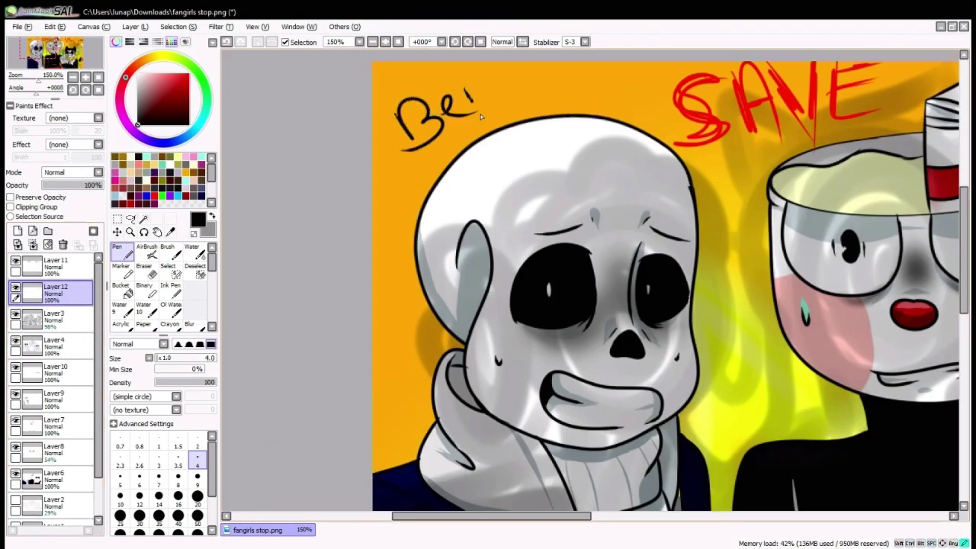
{"action": "mouse_move", "coordinate": [482, 116]}
{"action": "left_mouse_down"}
{"action": "mouse_move", "coordinate": [542, 153]}
{"action": "mouse_move", "coordinate": [200, 69]}
{"action": "mouse_move", "coordinate": [153, 45]}
{"action": "left_mouse_up"}
{"action": "left_click_drag", "start_coordinate": [660, 333], "coordinate": [645, 354]}
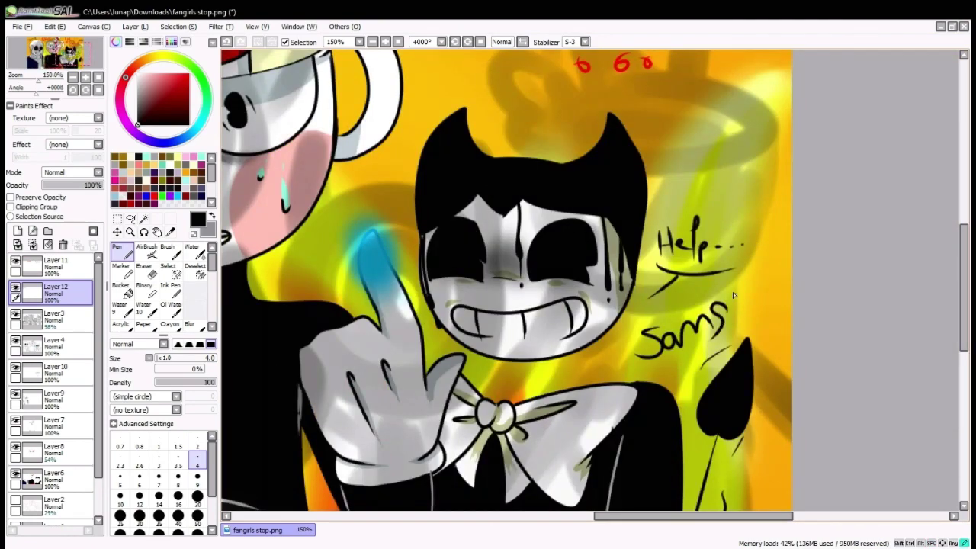
Write a note ending in "mine" beside the cup character and "cuphead!" above the horned character, and set the layer's opacity to 40%.
{"action": "left_click_drag", "start_coordinate": [733, 292], "coordinate": [537, 258]}
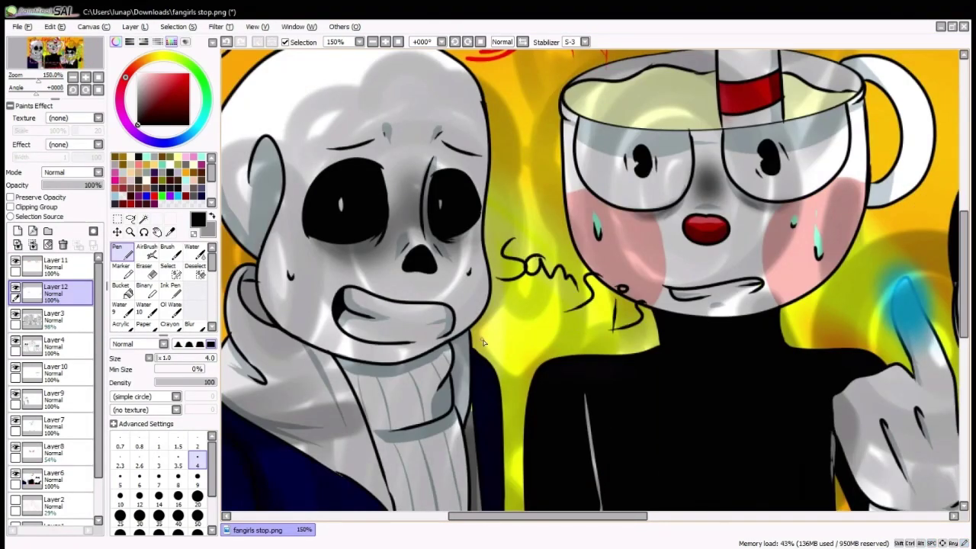
{"action": "left_click_drag", "start_coordinate": [554, 341], "coordinate": [603, 343]}
{"action": "left_click_drag", "start_coordinate": [948, 105], "coordinate": [628, 220]}
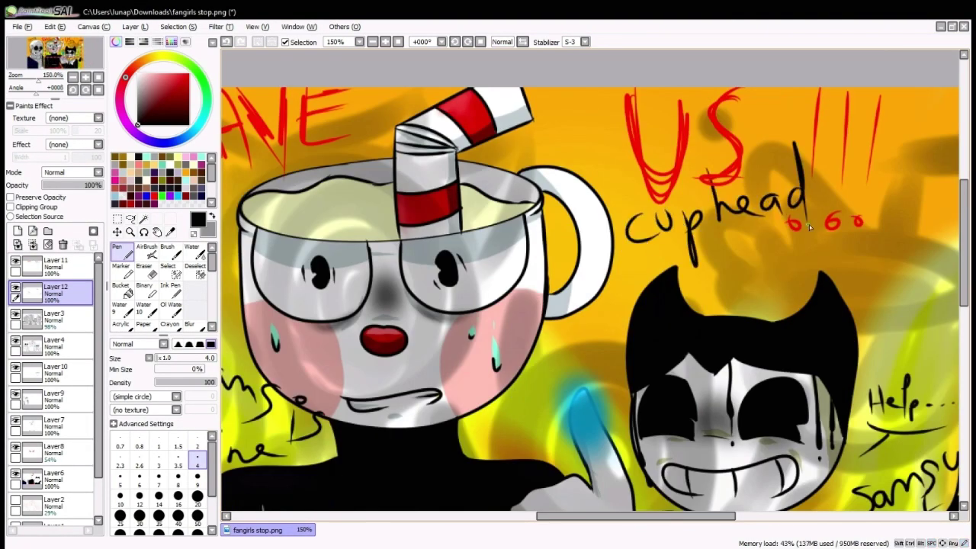
{"action": "scroll", "coordinate": [835, 218], "scroll_direction": "down", "scroll_amount": 3}
{"action": "left_click_drag", "start_coordinate": [91, 186], "coordinate": [67, 185]}
{"action": "scroll", "coordinate": [542, 229], "scroll_direction": "up", "scroll_amount": 1}
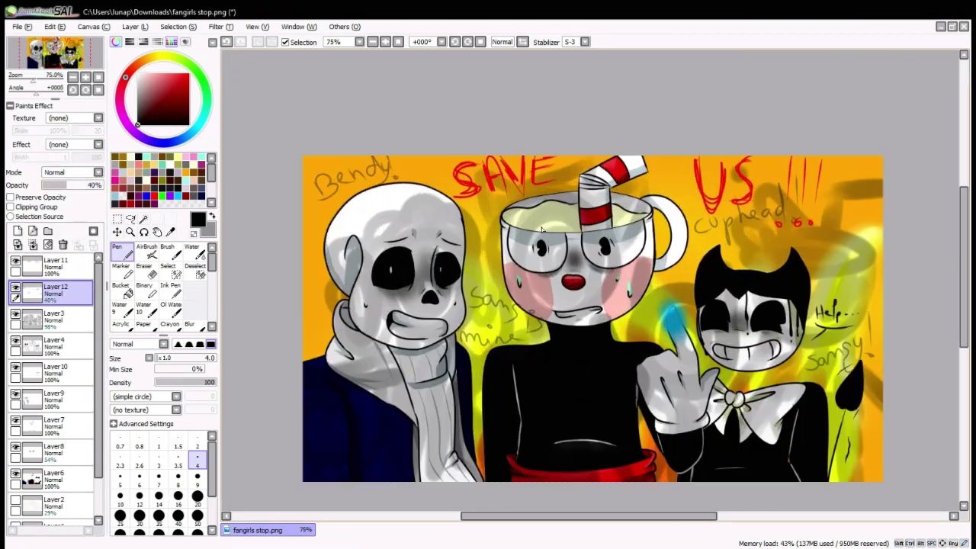
Add a new top layer and sign the artist's name in white across the horned character's arm, undoing the stroke made on Layer12.
{"action": "scroll", "coordinate": [543, 229], "scroll_direction": "up", "scroll_amount": 4}
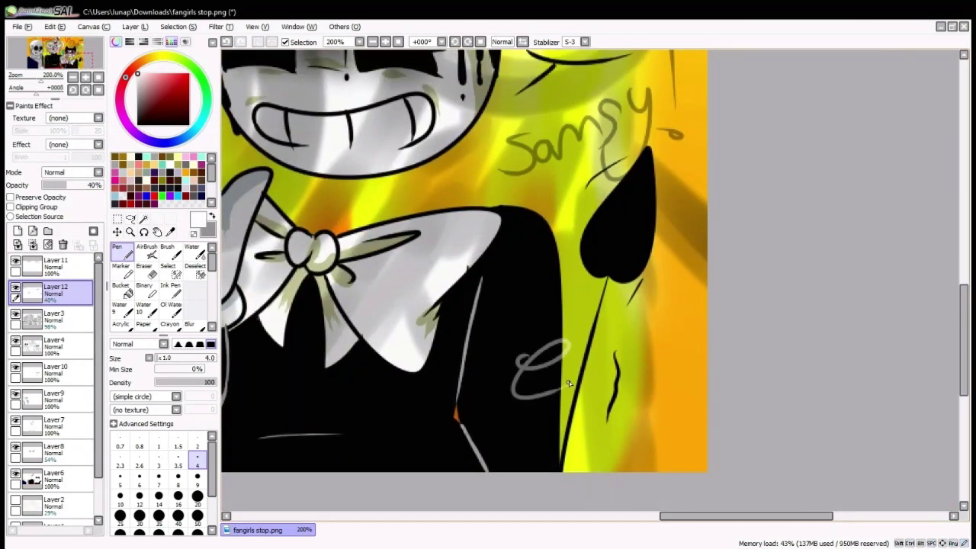
{"action": "key", "text": "ctrl+z"}
{"action": "key", "text": "ctrl+shift+n"}
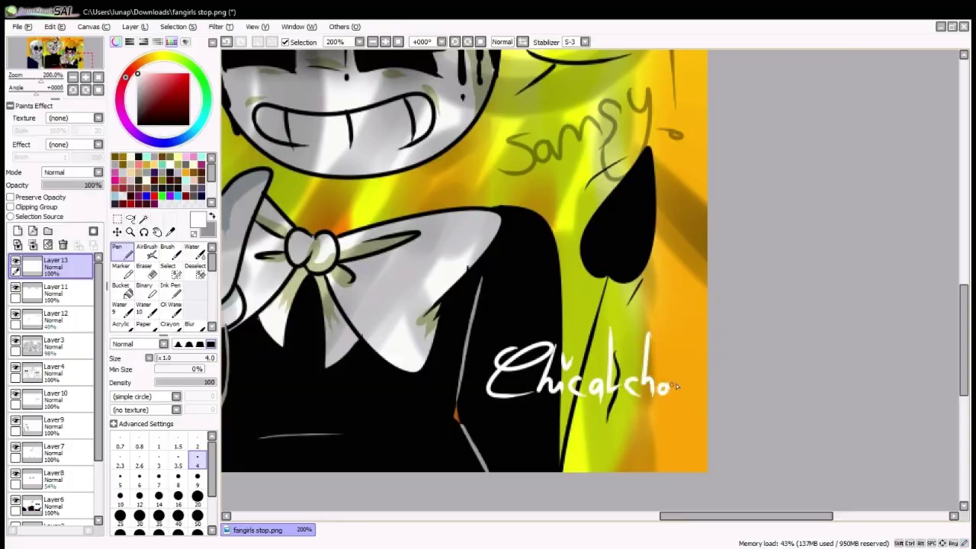